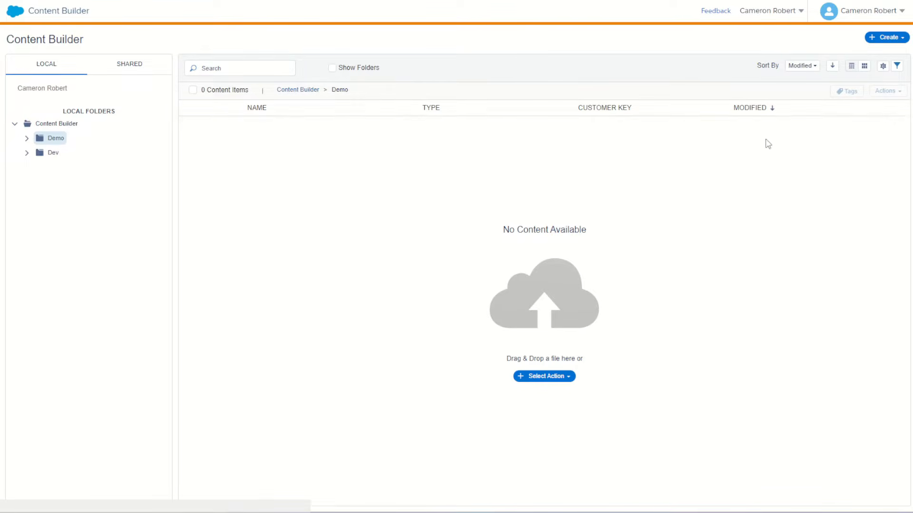
# Examine the sort choices, column options and content filters available for the Demo folder.
pyautogui.click(816, 71)
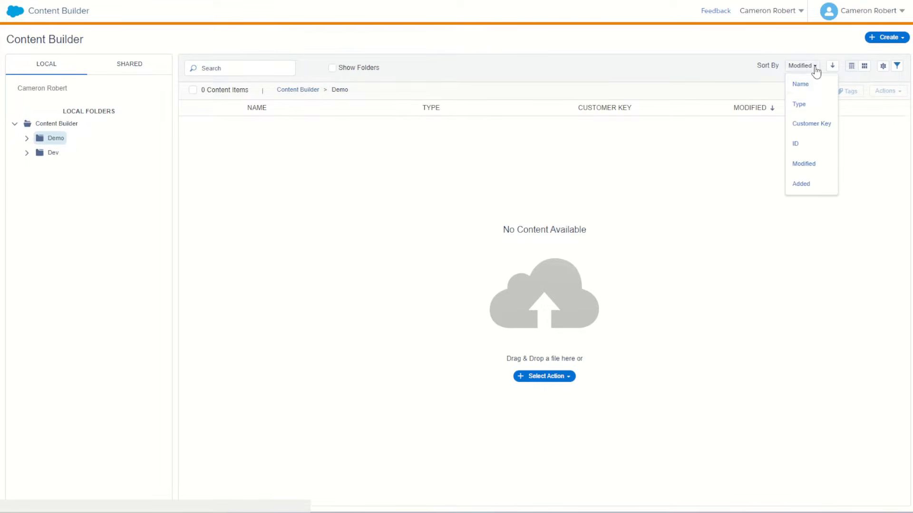
pyautogui.click(831, 71)
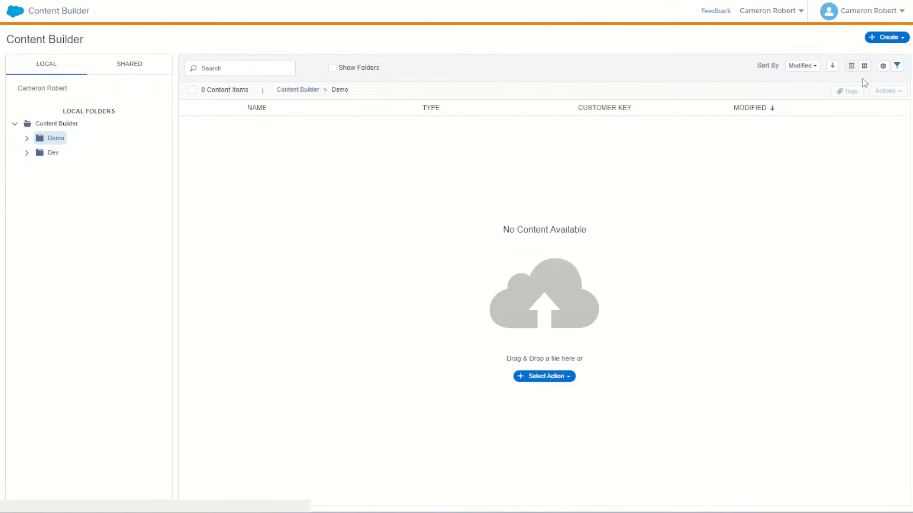
pyautogui.click(883, 68)
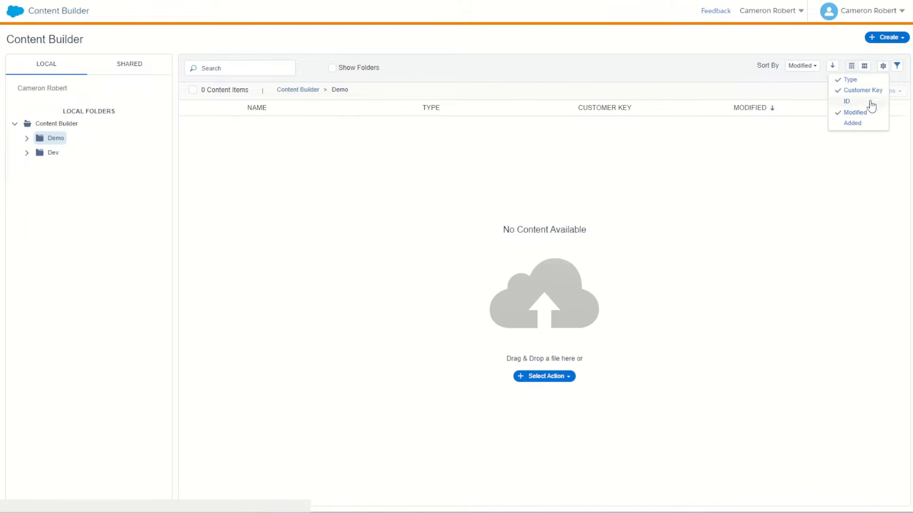
pyautogui.click(899, 70)
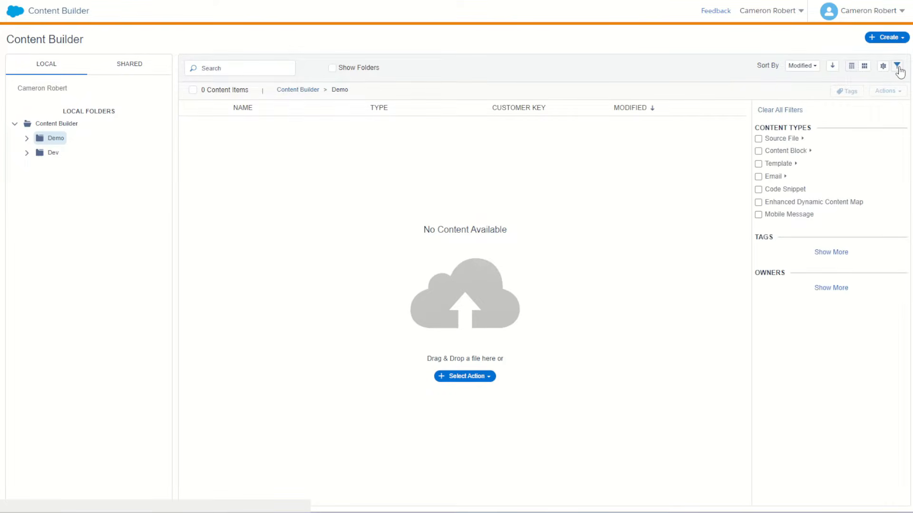
pyautogui.click(897, 68)
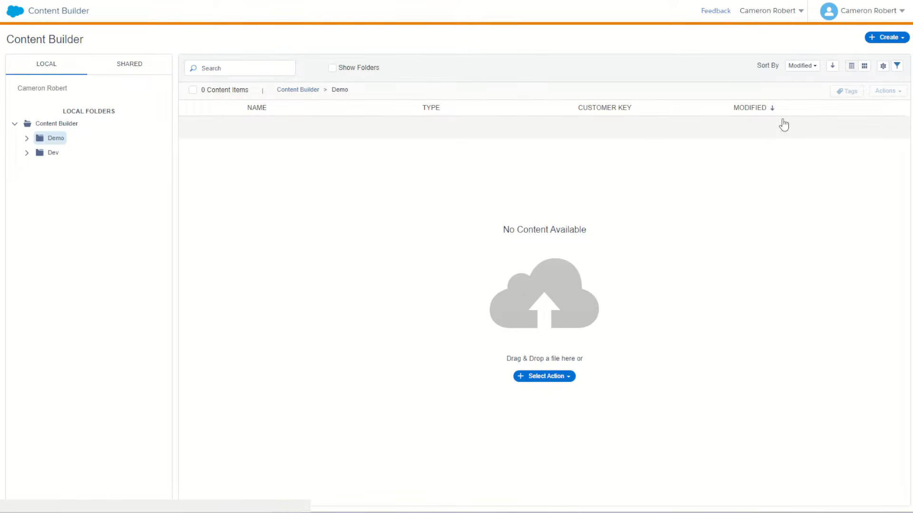
# Create a new email message in the Demo folder from the empty Blank Page template.
pyautogui.click(890, 41)
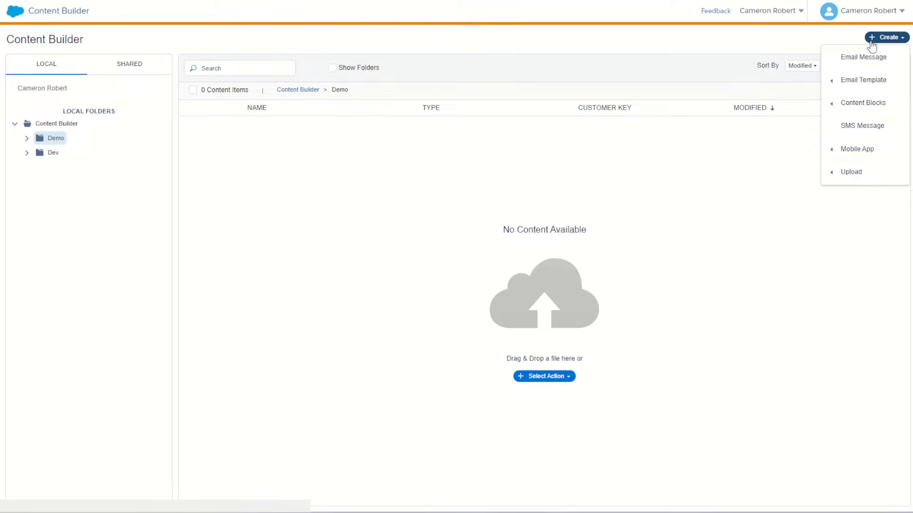
pyautogui.click(863, 63)
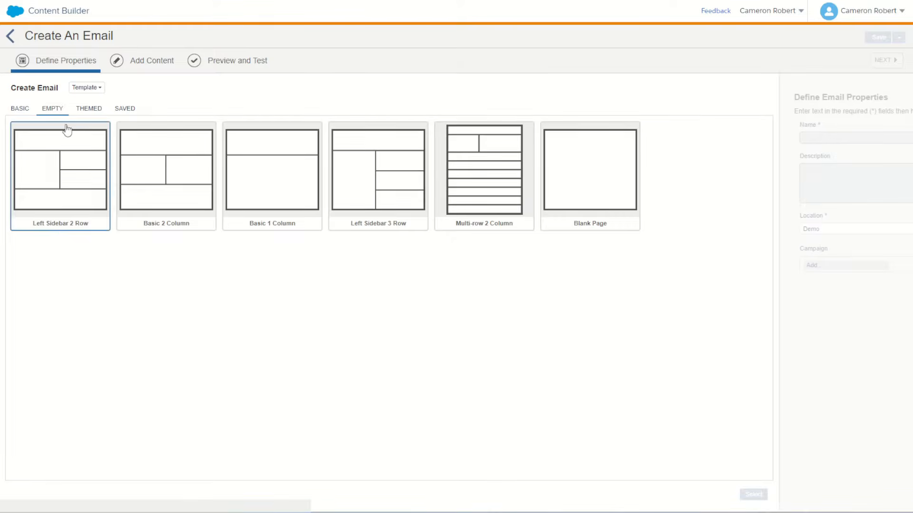
pyautogui.click(24, 111)
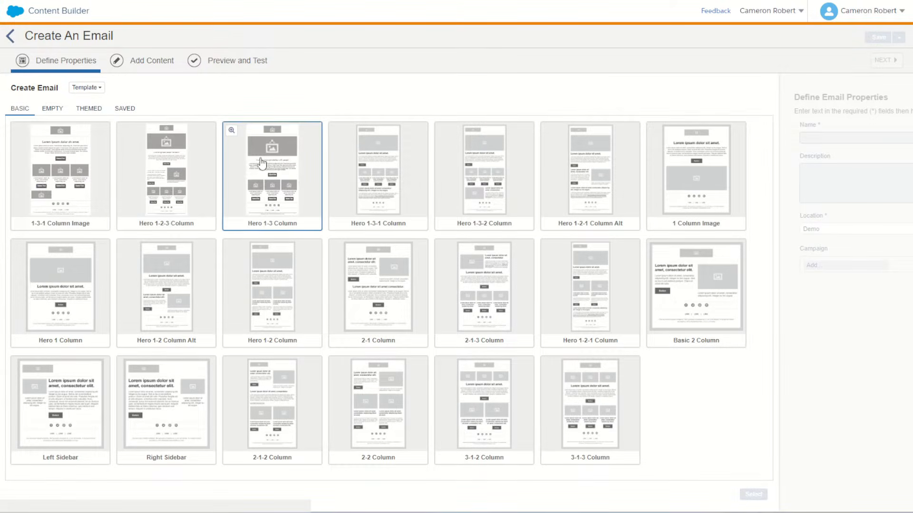
pyautogui.click(48, 109)
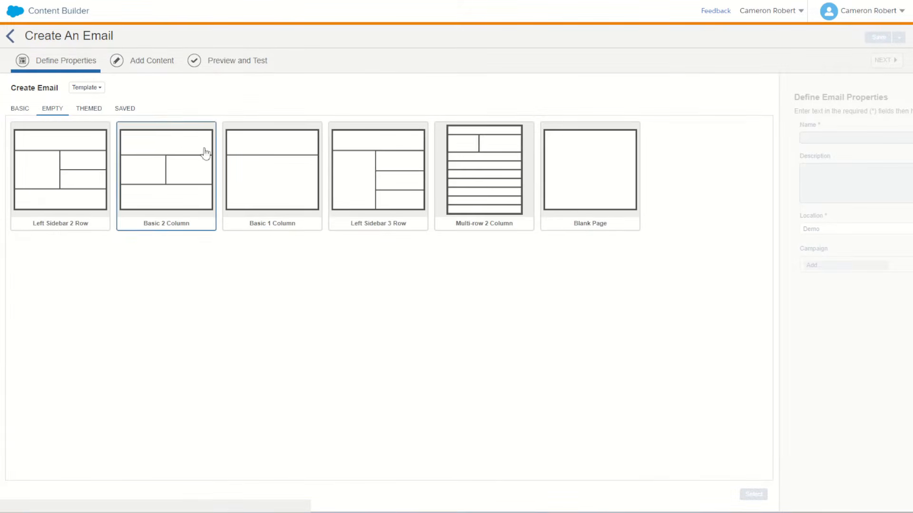
pyautogui.click(585, 181)
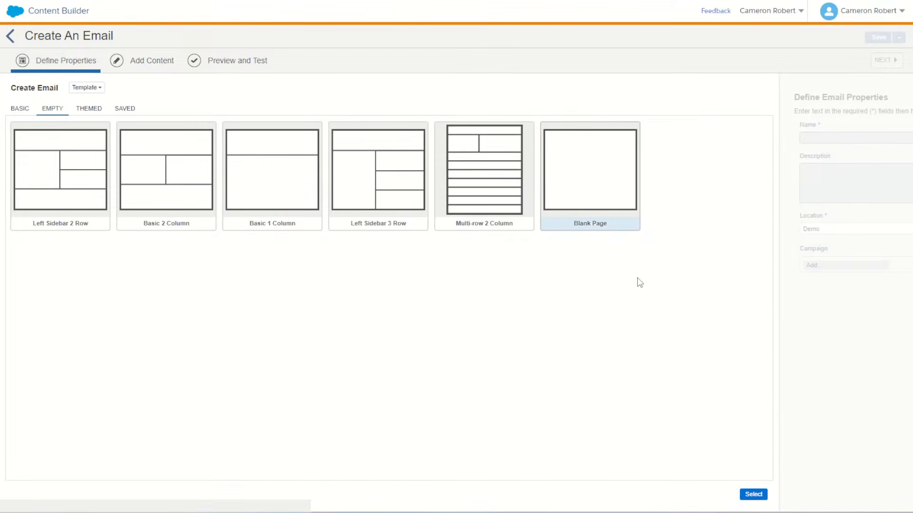
pyautogui.click(753, 495)
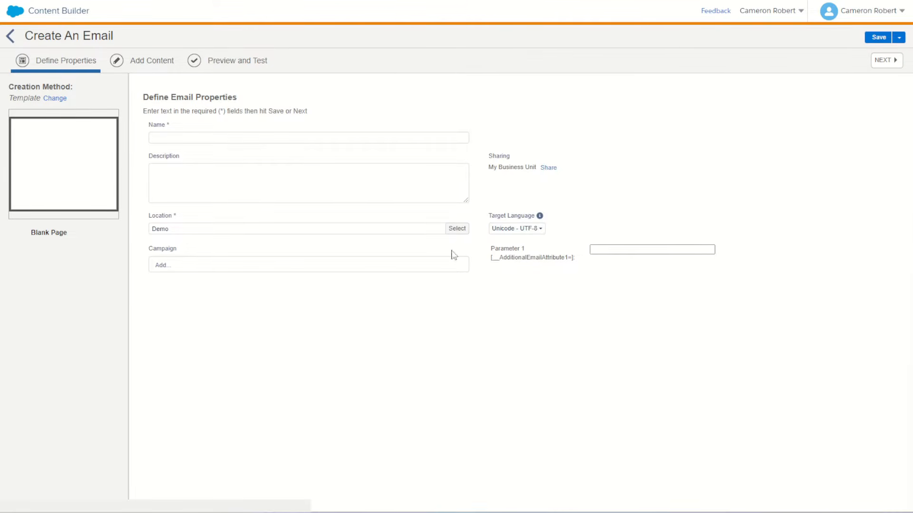
# Name the email Test and proceed to adding its content.
pyautogui.click(381, 141)
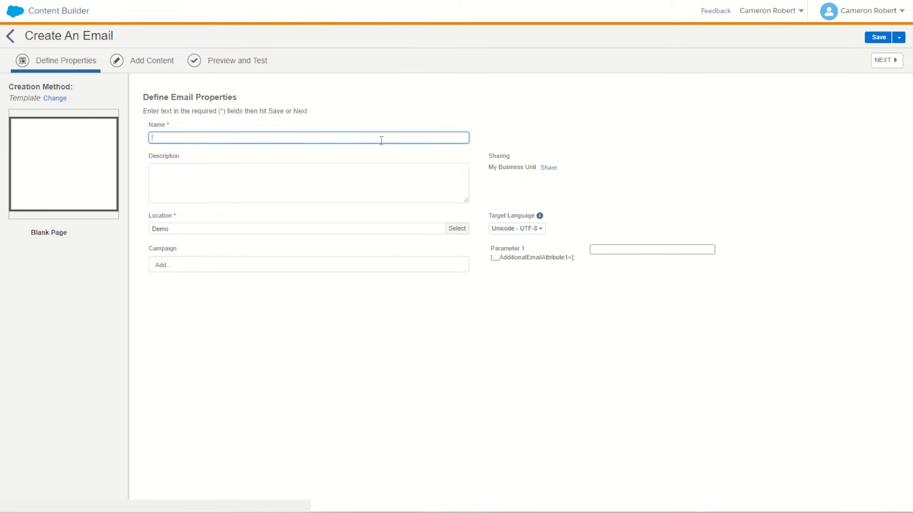
pyautogui.write('Test')
pyautogui.click(883, 63)
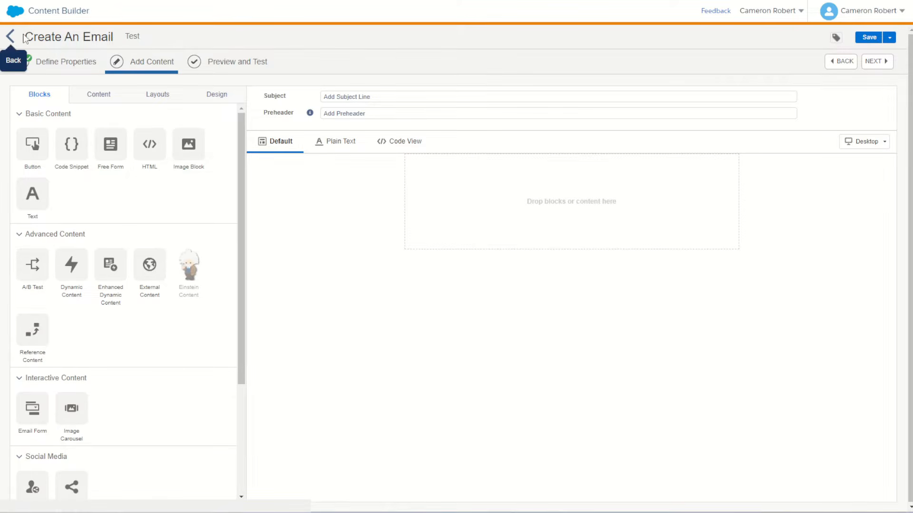
# Review the email's properties and the saved content, layouts and design styles available for building it.
pyautogui.click(78, 69)
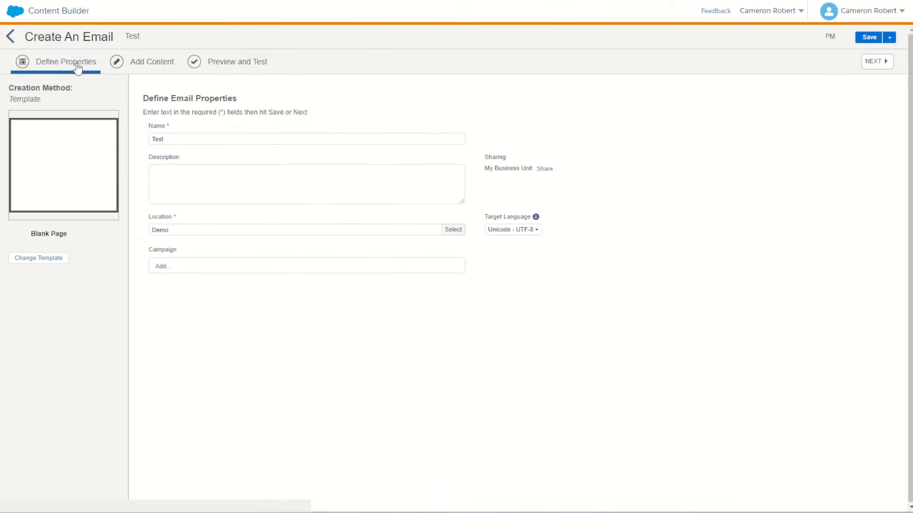
pyautogui.click(142, 69)
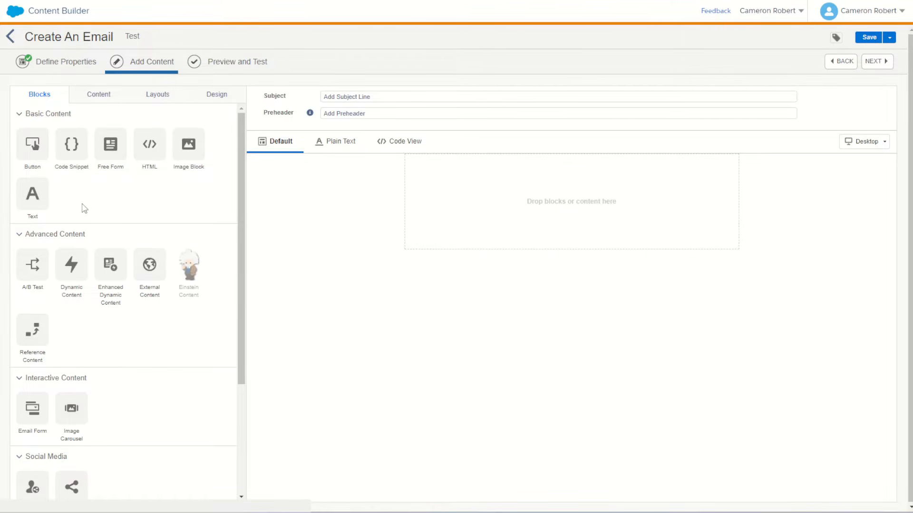
pyautogui.click(92, 100)
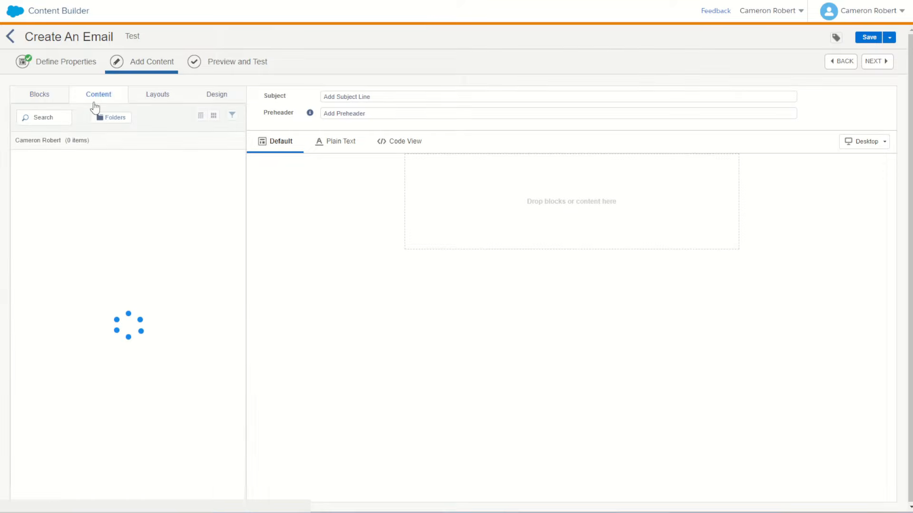
pyautogui.click(157, 96)
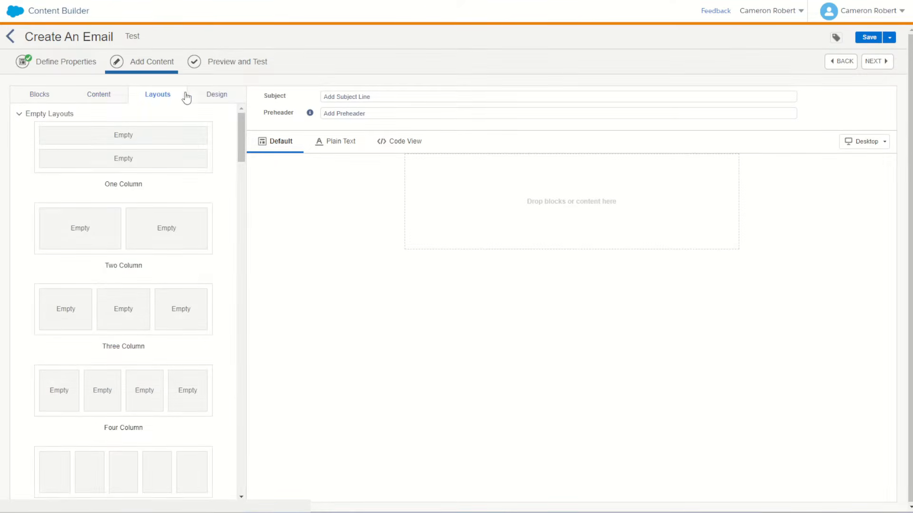
pyautogui.click(206, 101)
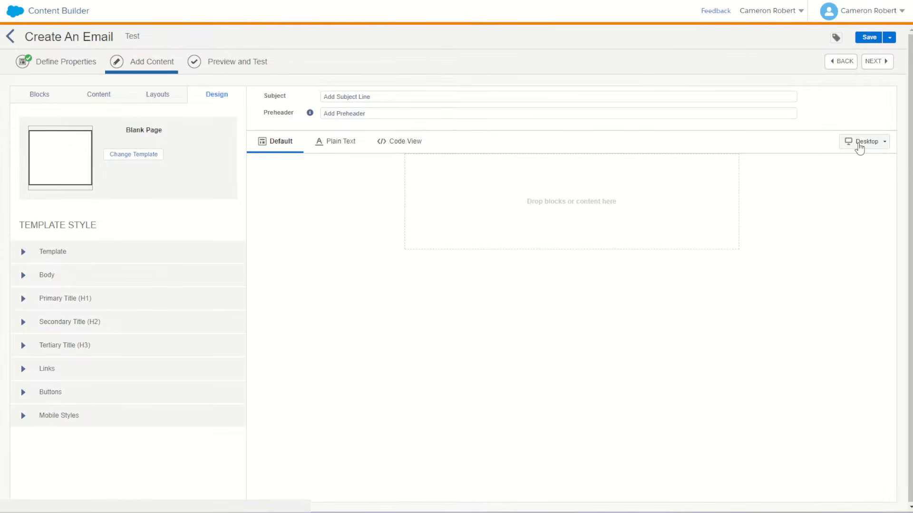
# Preview the empty email canvas in mobile view and return it to desktop view.
pyautogui.click(867, 145)
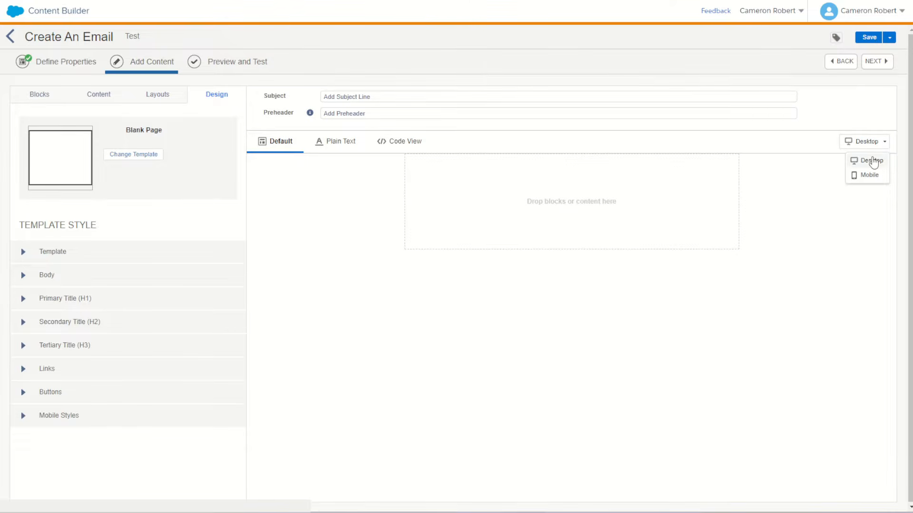
pyautogui.click(875, 176)
pyautogui.click(869, 143)
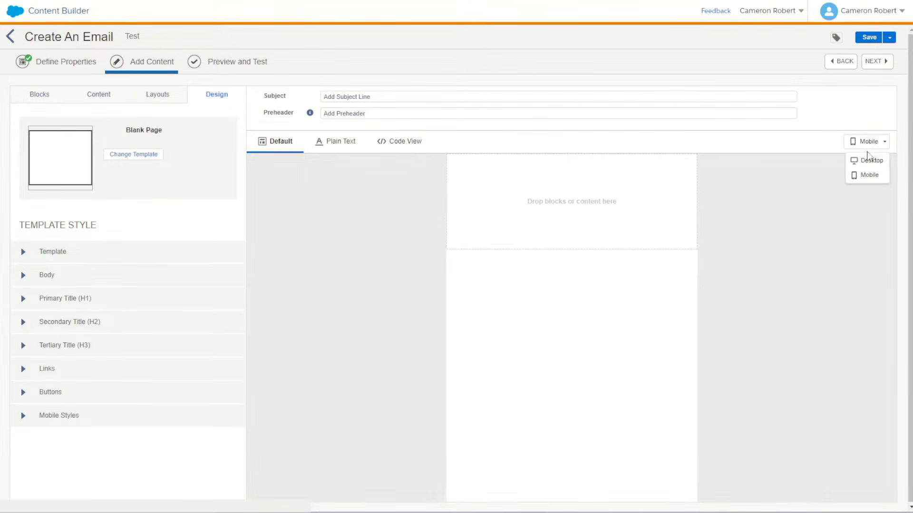
pyautogui.click(868, 158)
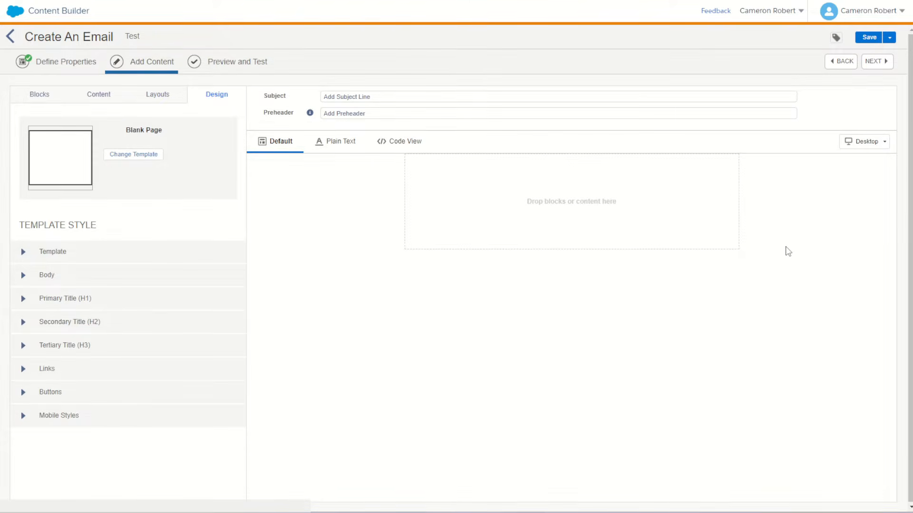
# Add a Button block to the empty email, set its text to "Button Textaaaaaa" and finish editing it.
pyautogui.click(45, 96)
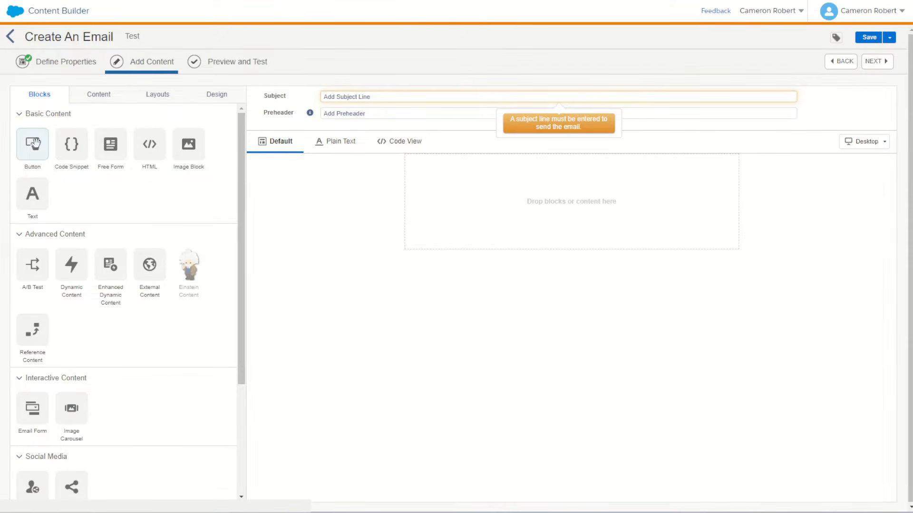
pyautogui.moveTo(35, 143); pyautogui.dragTo(549, 215)
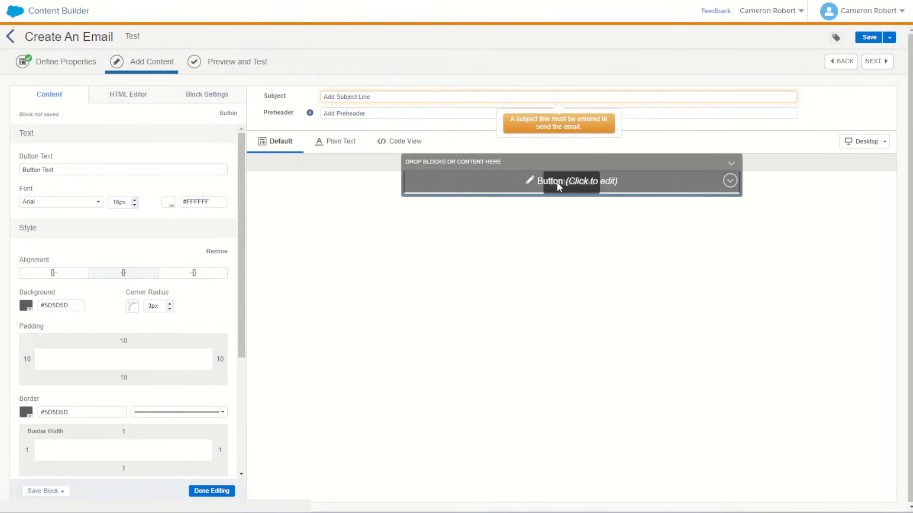
pyautogui.click(64, 171)
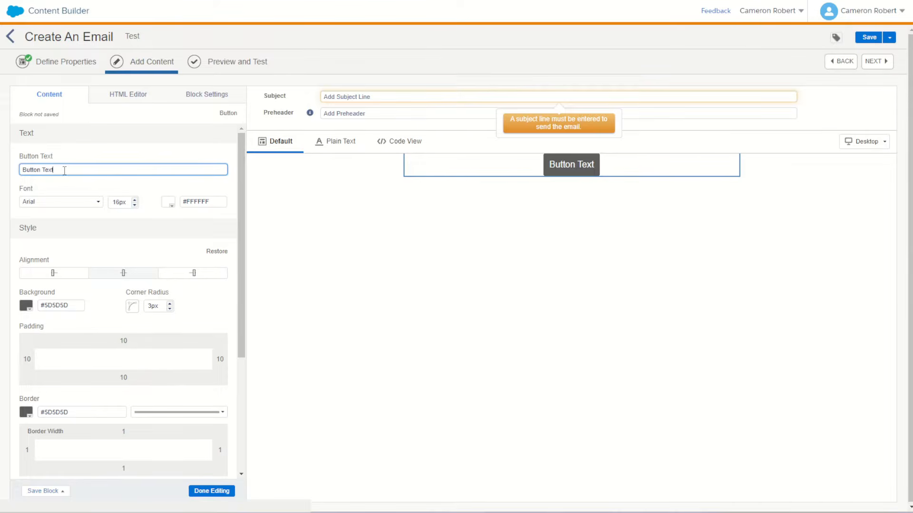
pyautogui.write('aaaaaa')
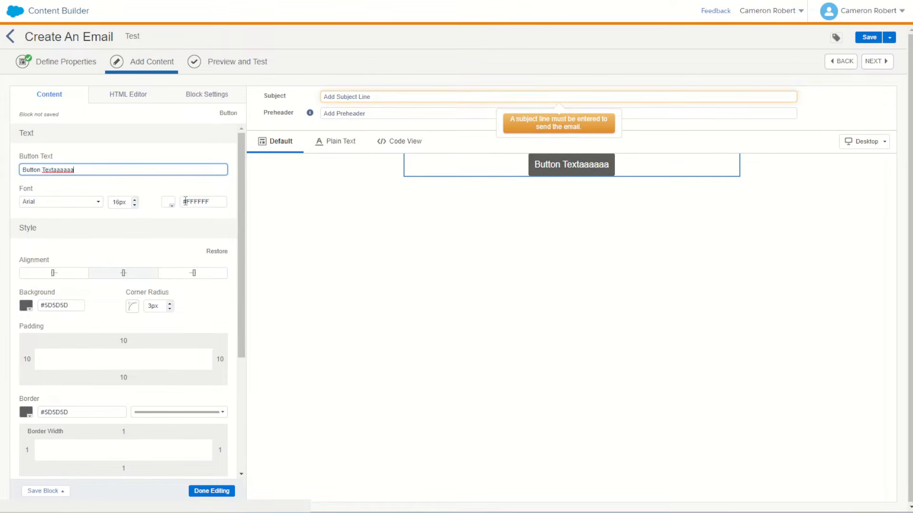
pyautogui.scroll(-3, 138, 281)
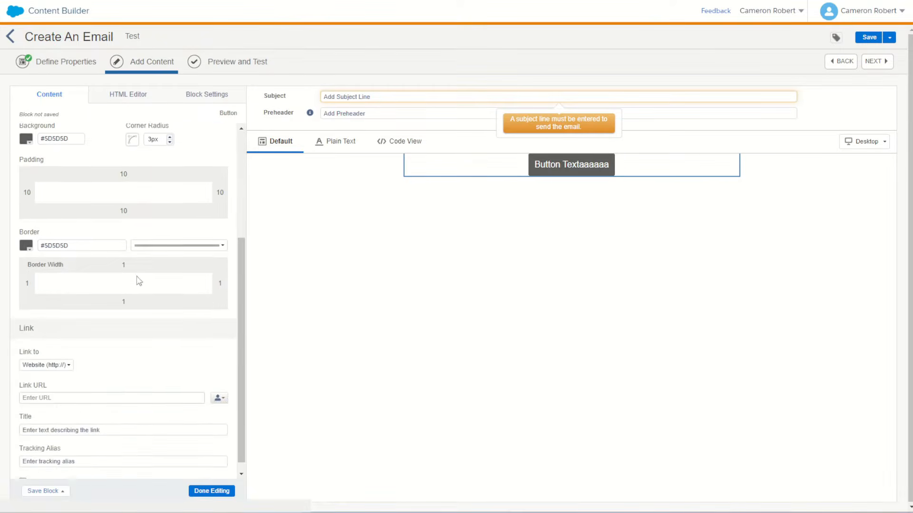
pyautogui.scroll(3, 138, 281)
pyautogui.click(211, 491)
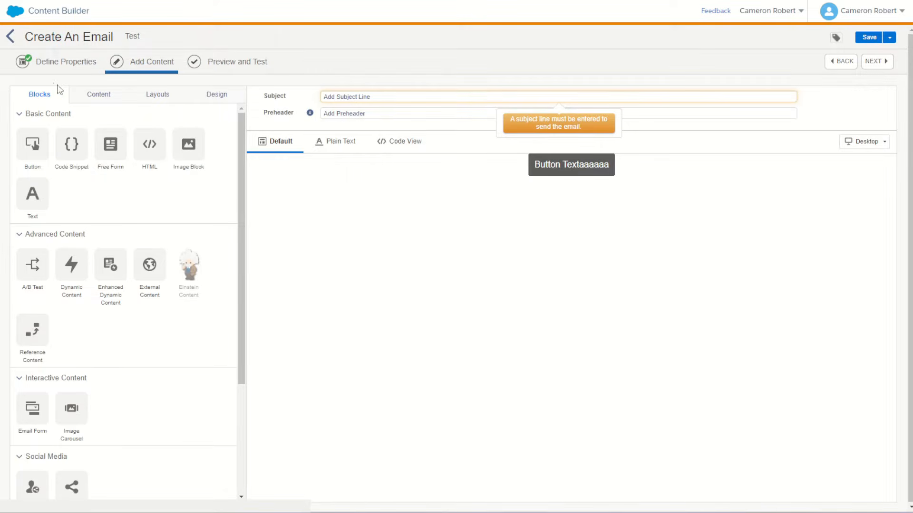
# Insert an empty One Column layout above the button and finish editing it.
pyautogui.click(164, 97)
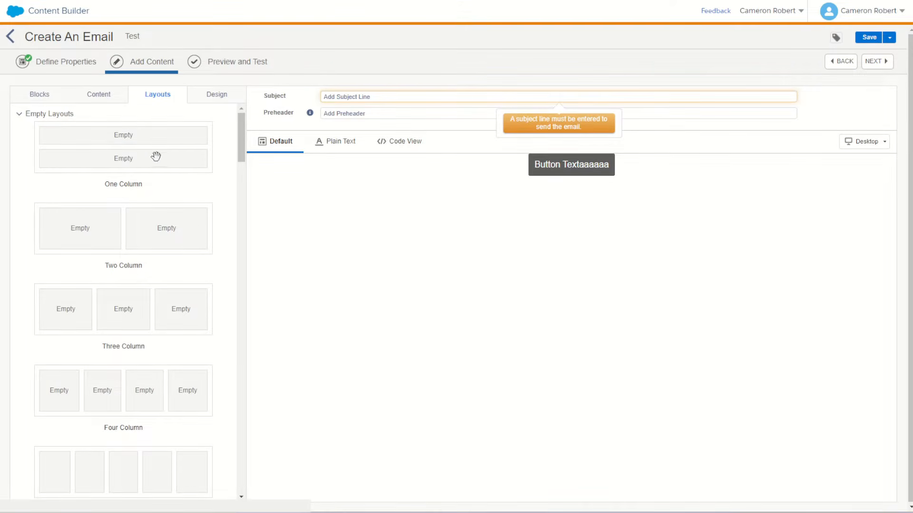
pyautogui.moveTo(136, 146); pyautogui.dragTo(580, 171)
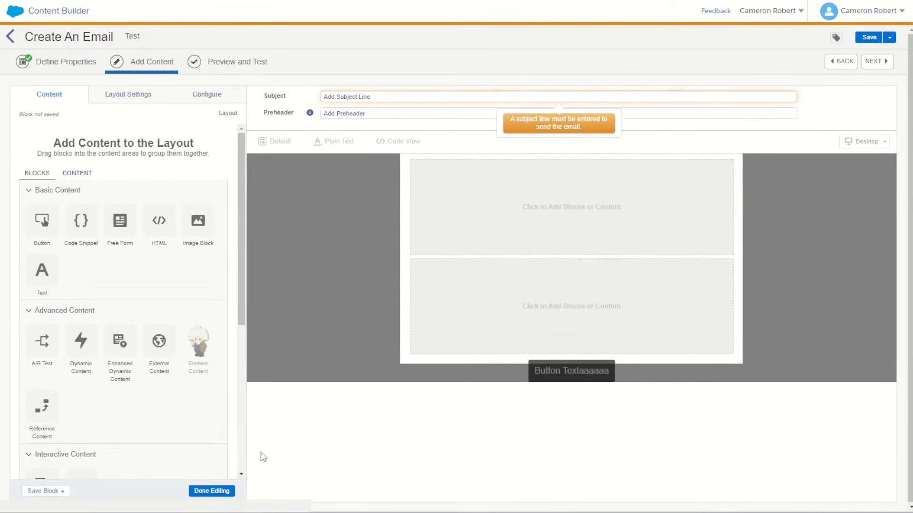
pyautogui.click(212, 492)
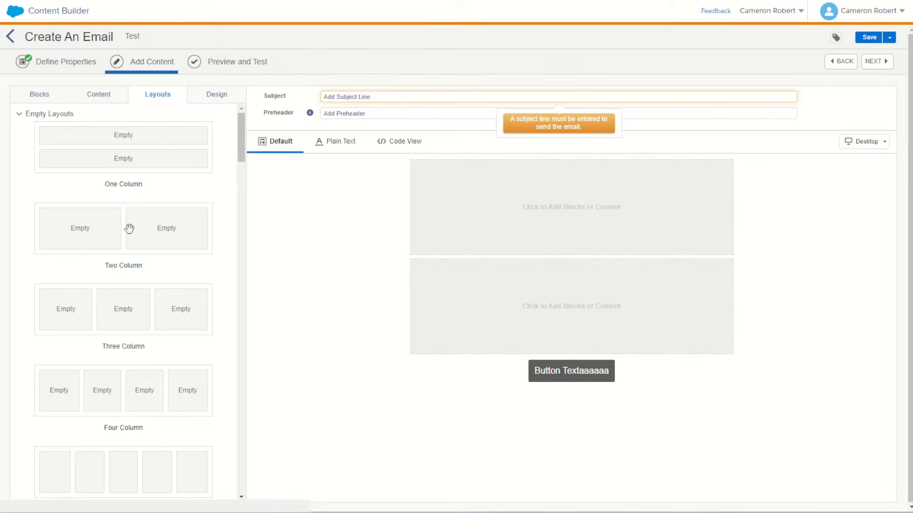
# Insert an empty Two Column layout between the one-column layout and the button, with a vertical split of 20% and 80%.
pyautogui.moveTo(126, 226); pyautogui.dragTo(501, 378)
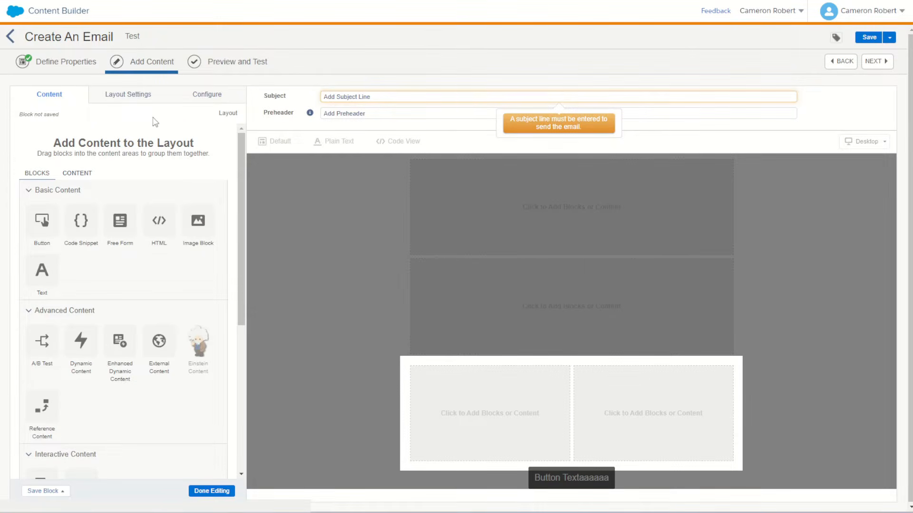
pyautogui.click(195, 95)
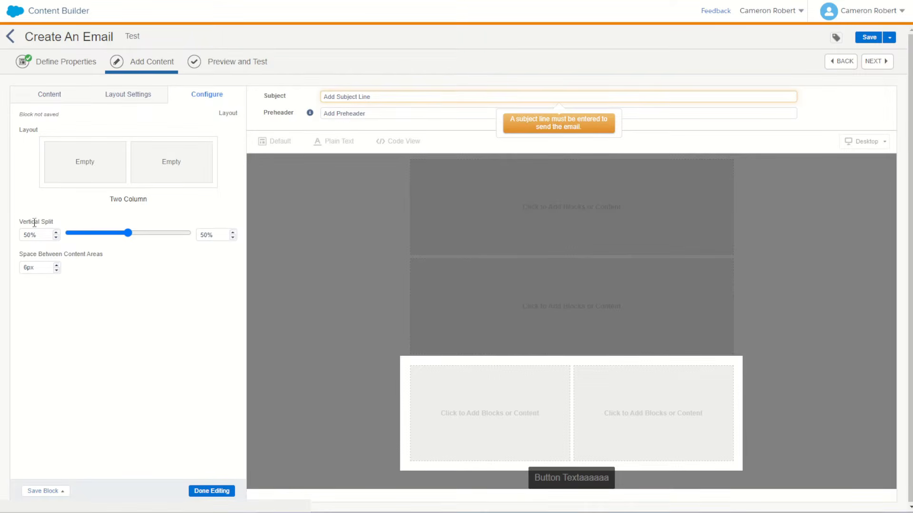
pyautogui.moveTo(128, 233); pyautogui.dragTo(80, 242)
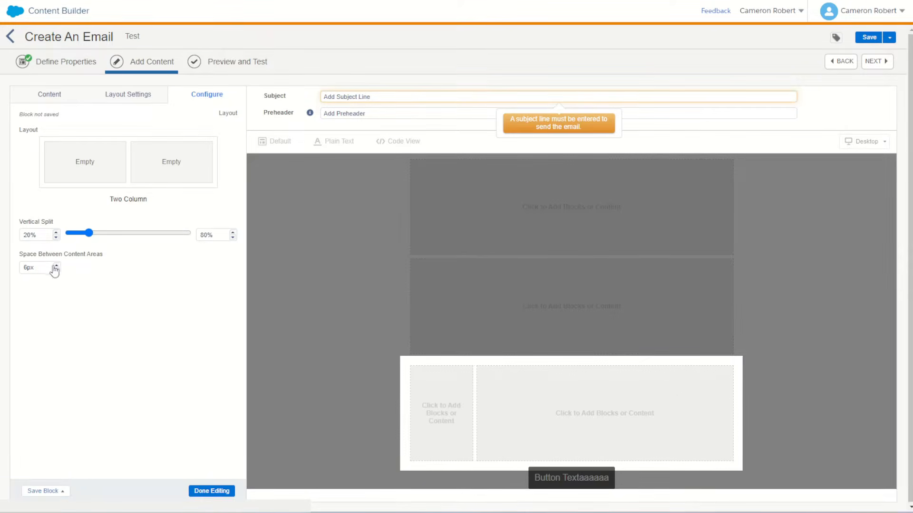
# Set the space between the two-column layout's content areas to 15px.
pyautogui.moveTo(23, 254); pyautogui.dragTo(52, 254)
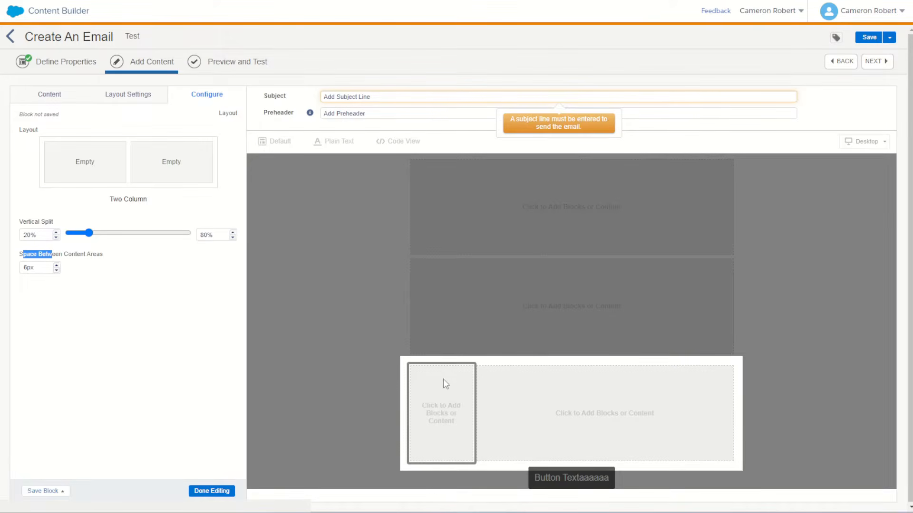
pyautogui.click(57, 265)
pyautogui.click(57, 265)
pyautogui.click(56, 265)
pyautogui.click(56, 265)
pyautogui.click(57, 266)
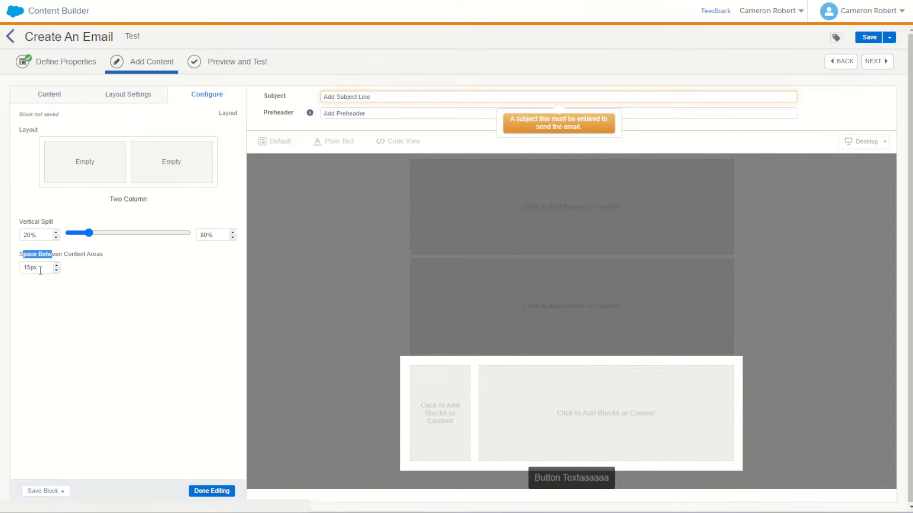
# Set the two-column layout's space between content areas to 0 and finish editing the layout.
pyautogui.moveTo(41, 268); pyautogui.dragTo(16, 271)
pyautogui.write('0')
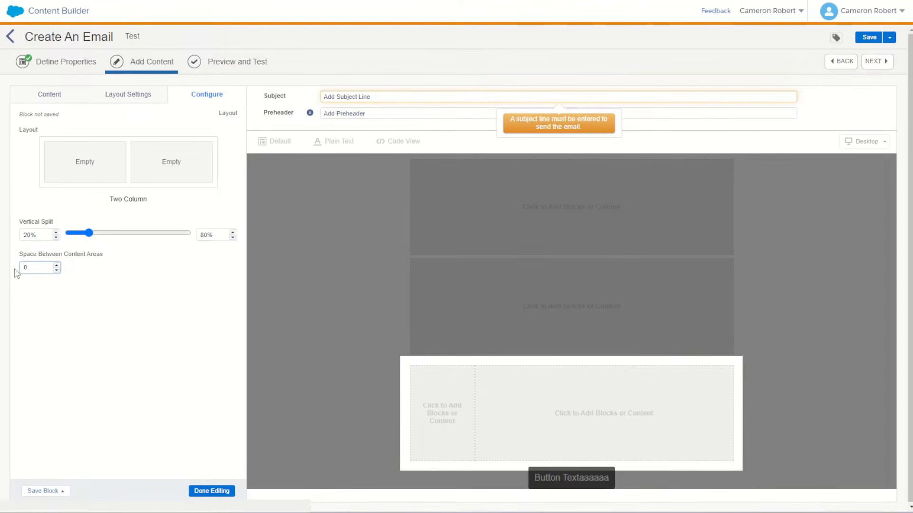
pyautogui.click(198, 490)
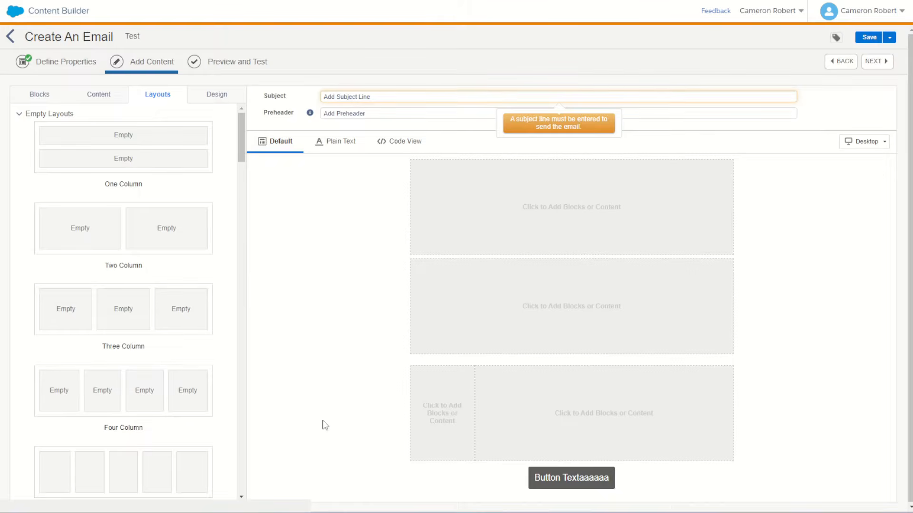
# Look through the available layouts, from the empty column variants to the prebuilt Hero and One Column designs.
pyautogui.scroll(-8, 210, 223)
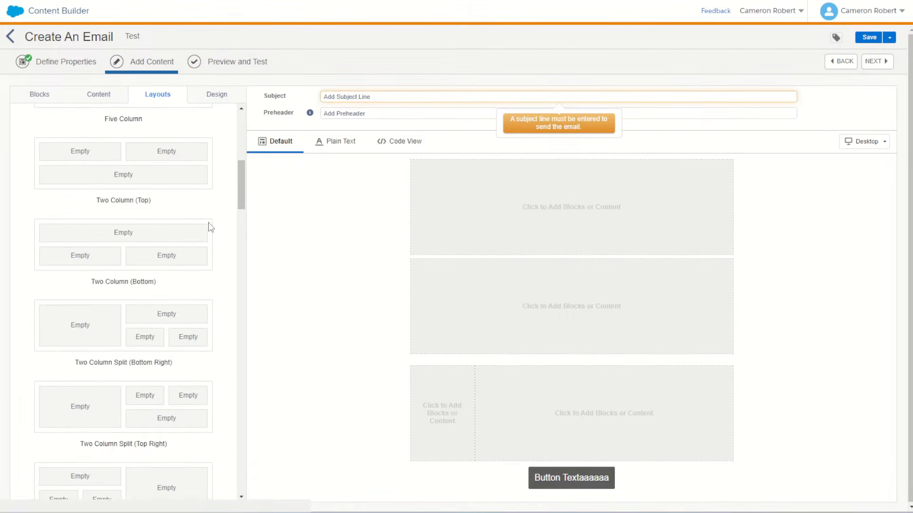
pyautogui.scroll(-10, 211, 227)
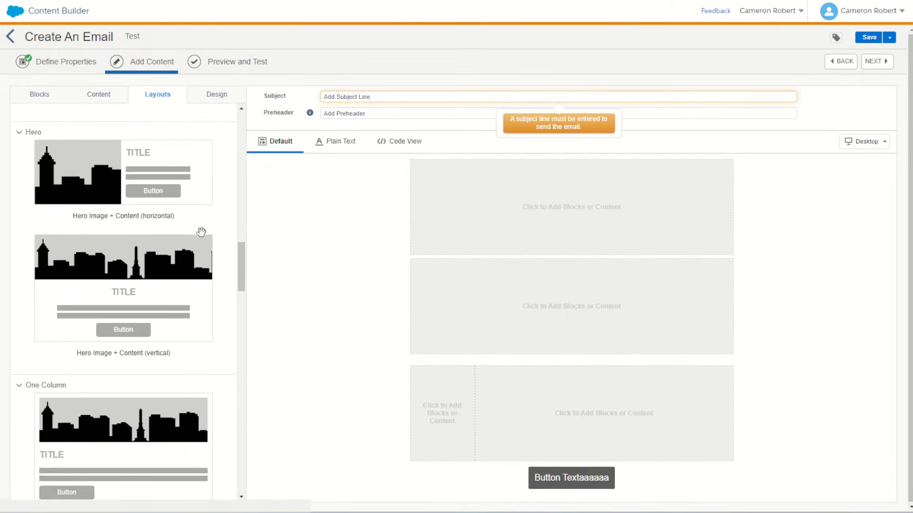
pyautogui.scroll(-2, 151, 164)
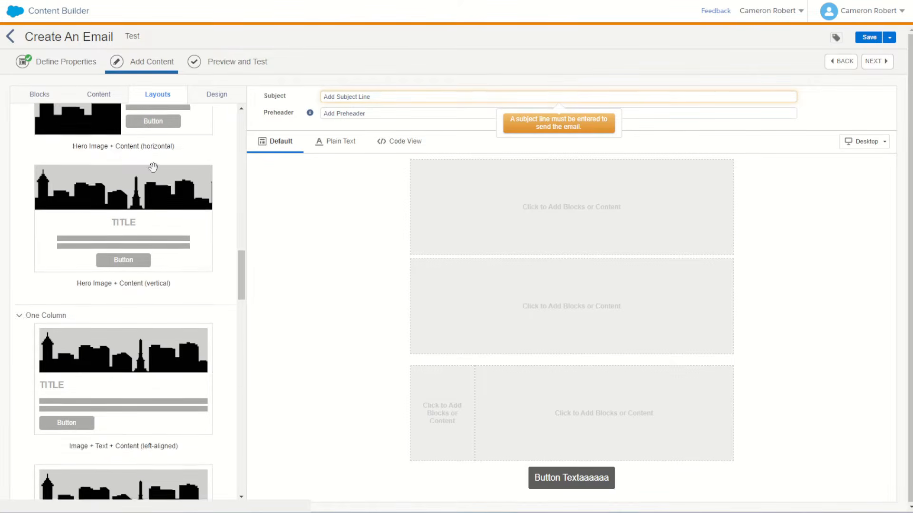
pyautogui.scroll(-5, 158, 222)
pyautogui.scroll(15, 181, 292)
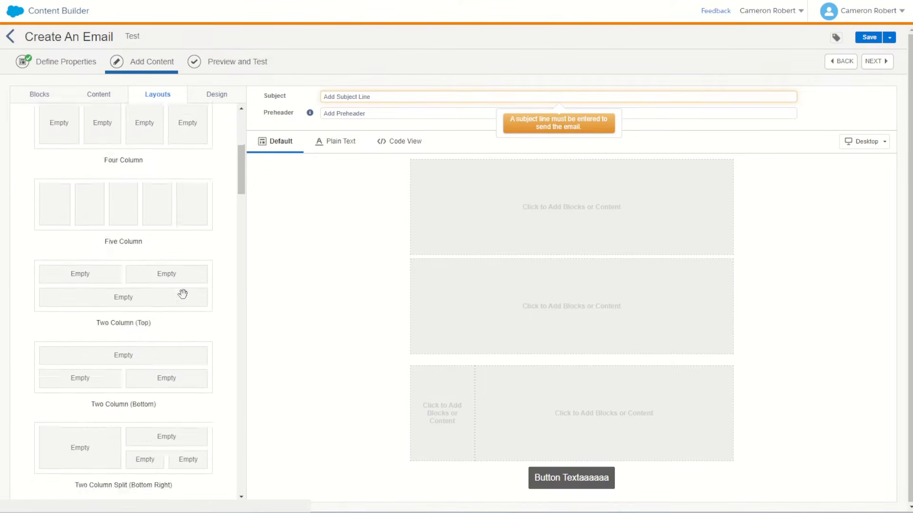
pyautogui.scroll(6, 183, 294)
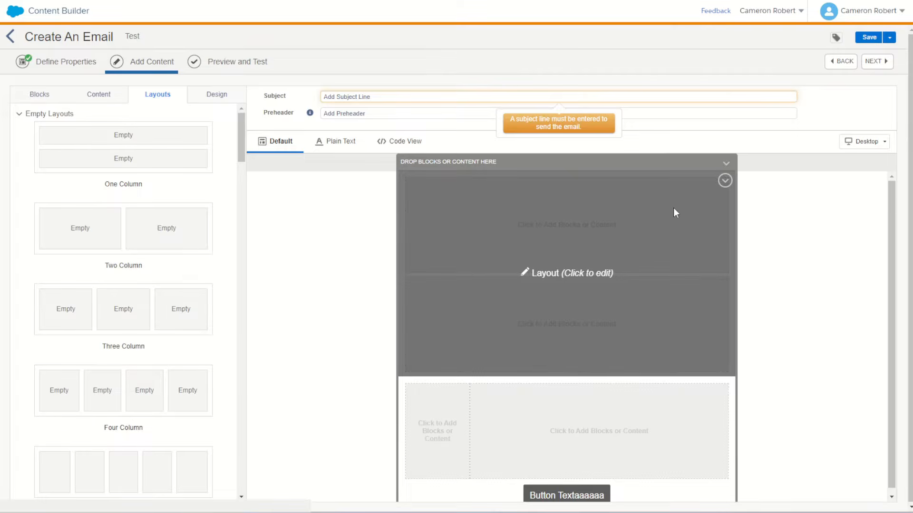
# Delete the one-column layout, the two-column layout and the button block to empty the email.
pyautogui.click(725, 182)
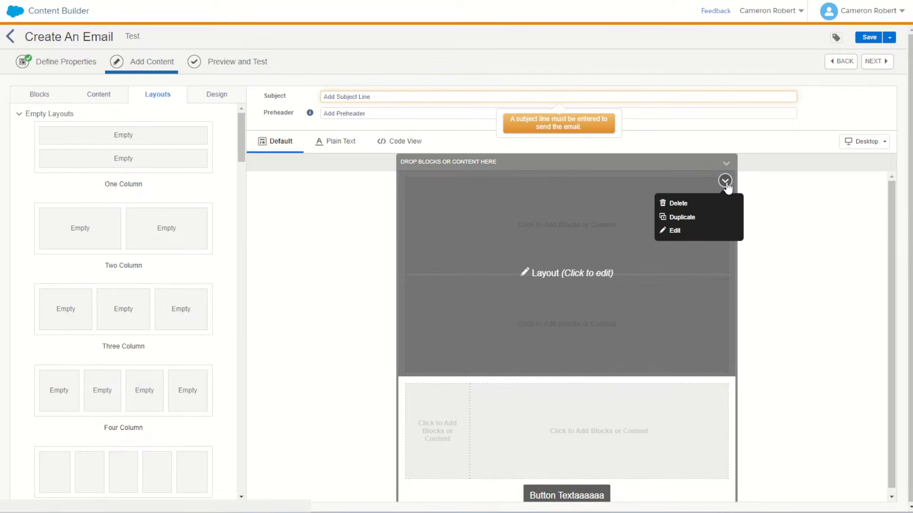
pyautogui.click(679, 203)
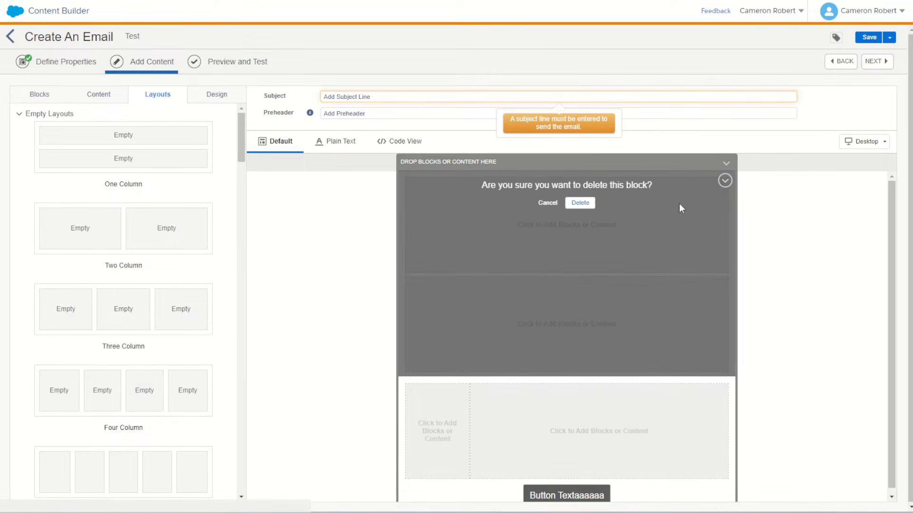
pyautogui.click(589, 204)
pyautogui.click(730, 181)
pyautogui.click(703, 204)
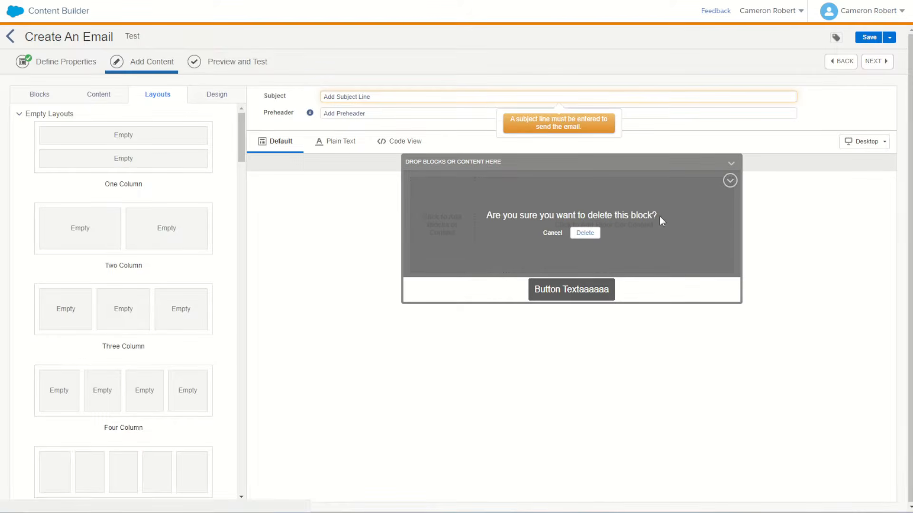
pyautogui.click(589, 233)
pyautogui.click(729, 180)
pyautogui.click(697, 205)
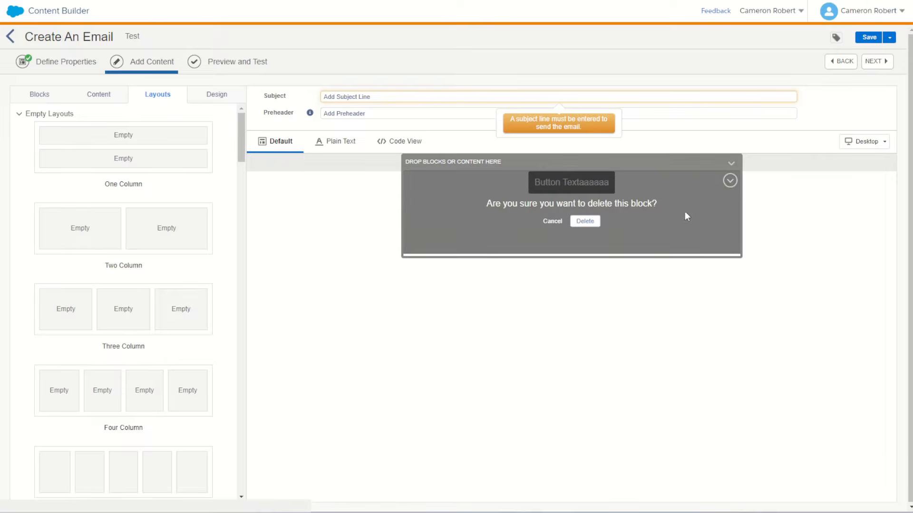
pyautogui.click(586, 222)
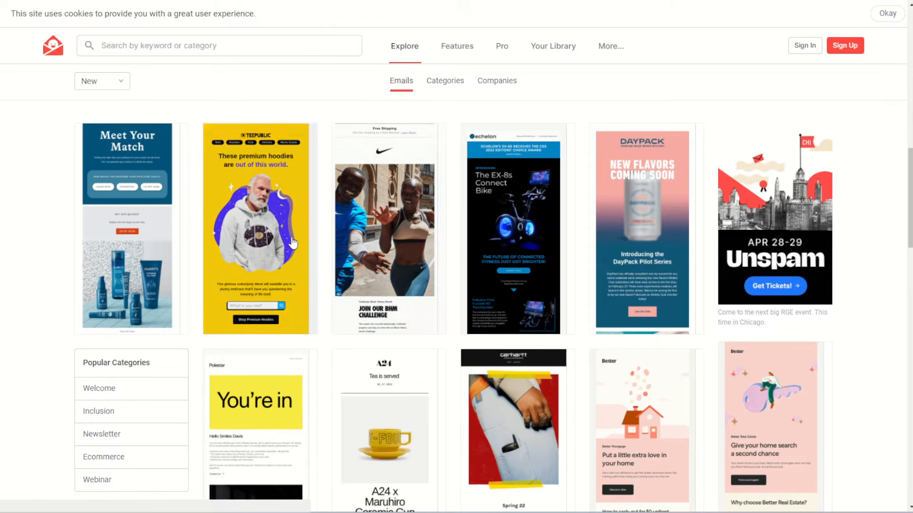
# Look over the newest designs in the online email gallery and search it for "salesforce".
pyautogui.scroll(-3, 293, 243)
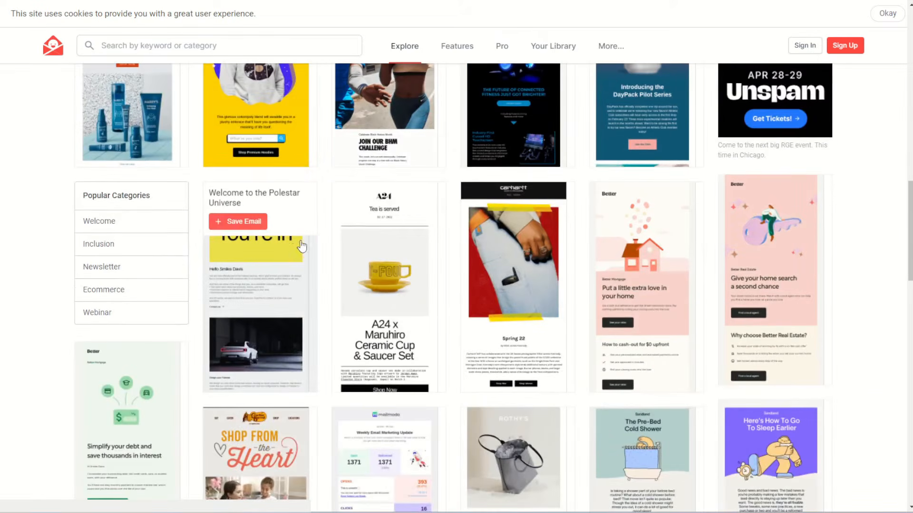
pyautogui.scroll(-2, 312, 275)
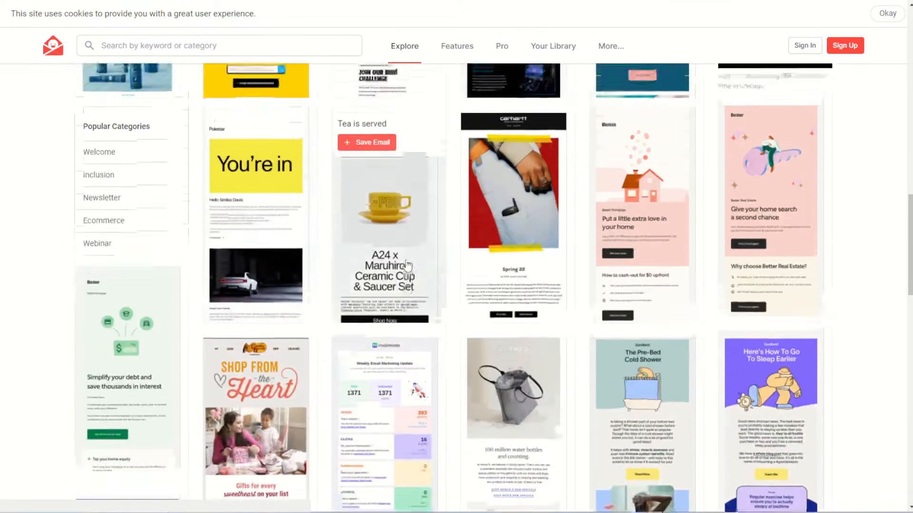
pyautogui.scroll(4, 407, 267)
pyautogui.scroll(3, 408, 266)
pyautogui.scroll(-1, 408, 267)
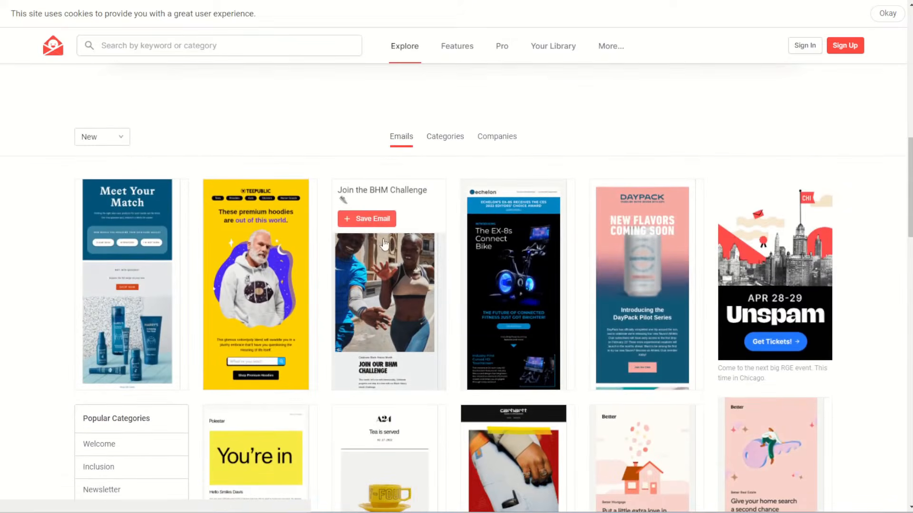
pyautogui.click(276, 47)
pyautogui.write('salesforce')
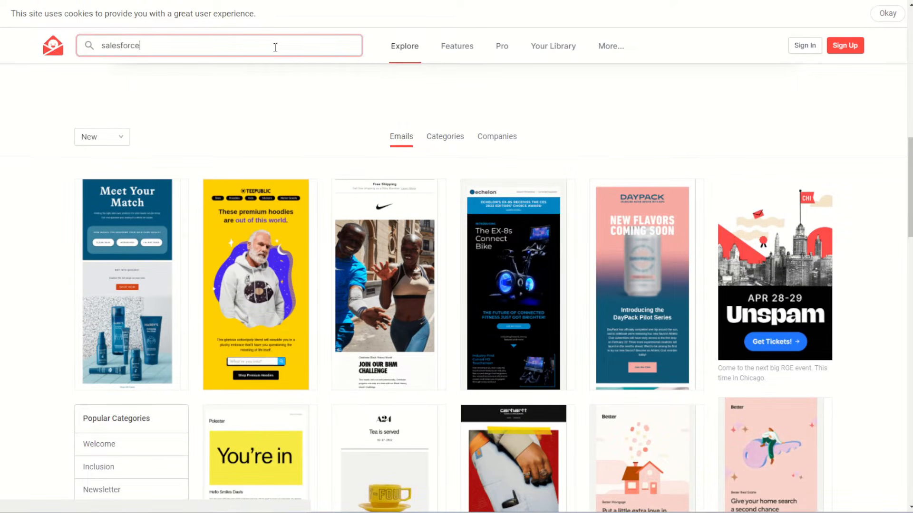
pyautogui.press('Return')
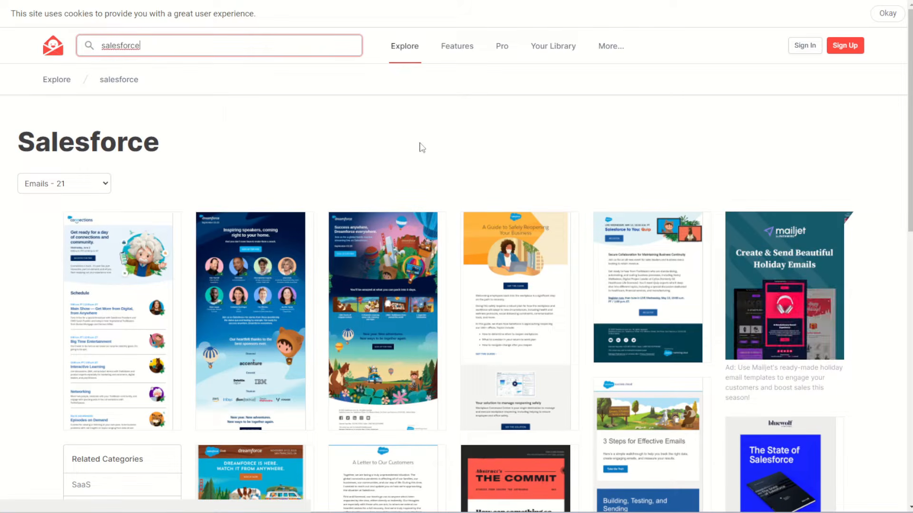
# Open the full details page of the Salesforce "3 Steps for Effective Emails" design.
pyautogui.scroll(-4, 464, 178)
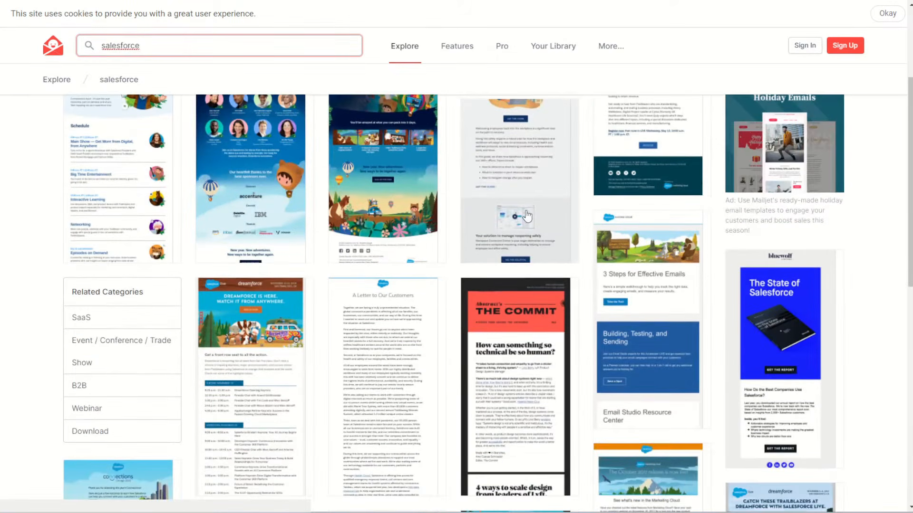
pyautogui.click(641, 287)
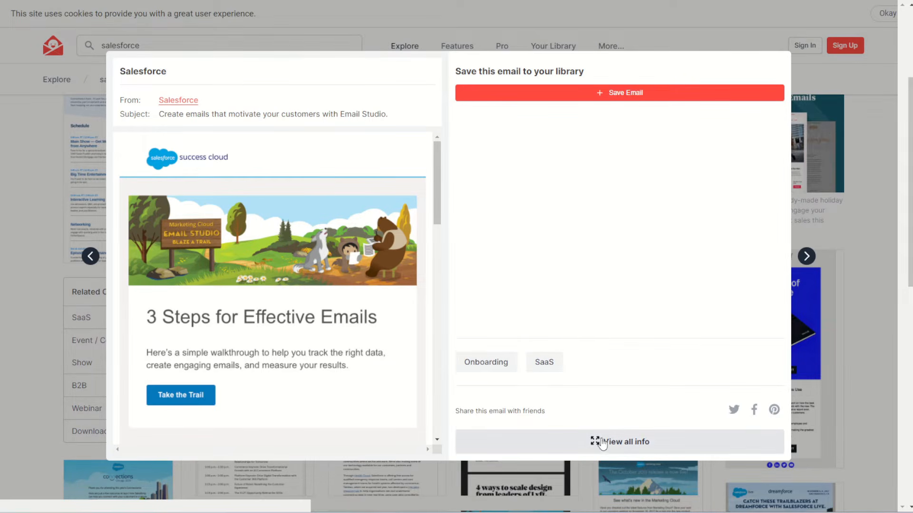
pyautogui.click(615, 447)
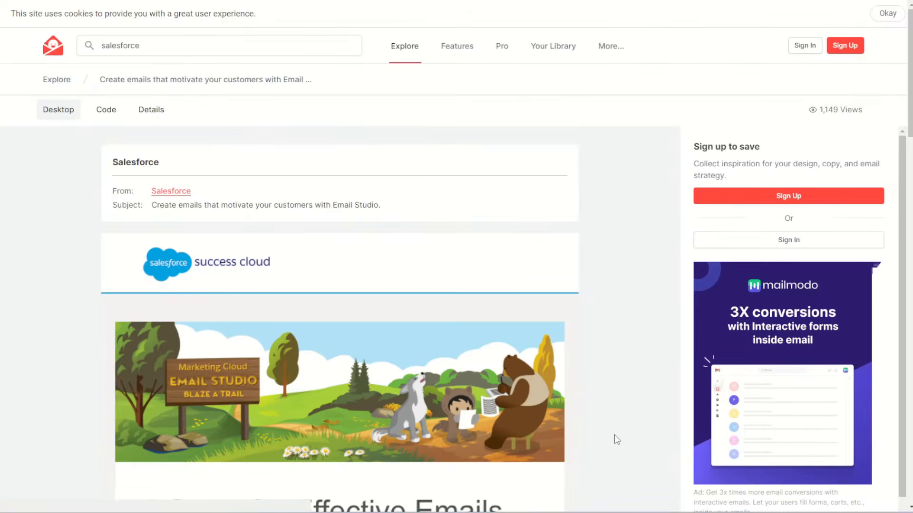
# Examine how the Salesforce email is structured, from the logo header and banner image to the text and button sections.
pyautogui.scroll(-2, 608, 437)
pyautogui.scroll(-3, 602, 431)
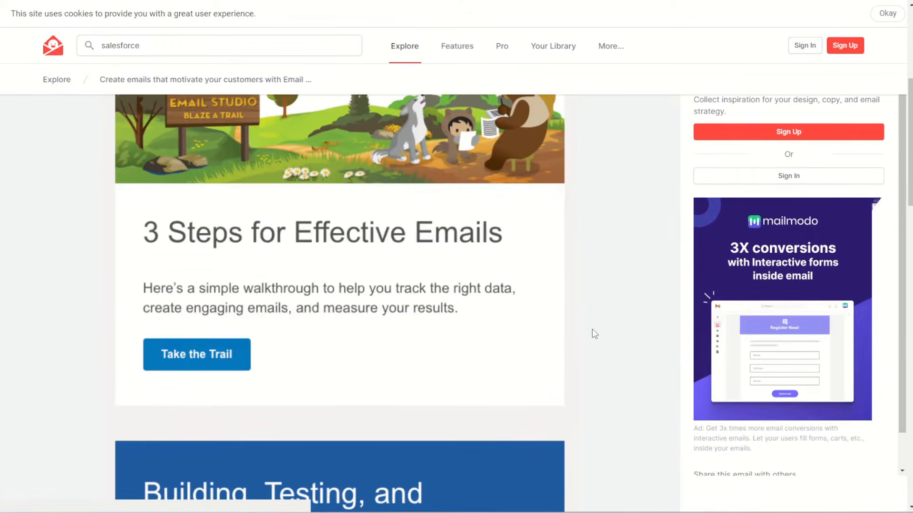
pyautogui.scroll(3, 593, 333)
pyautogui.scroll(1, 595, 334)
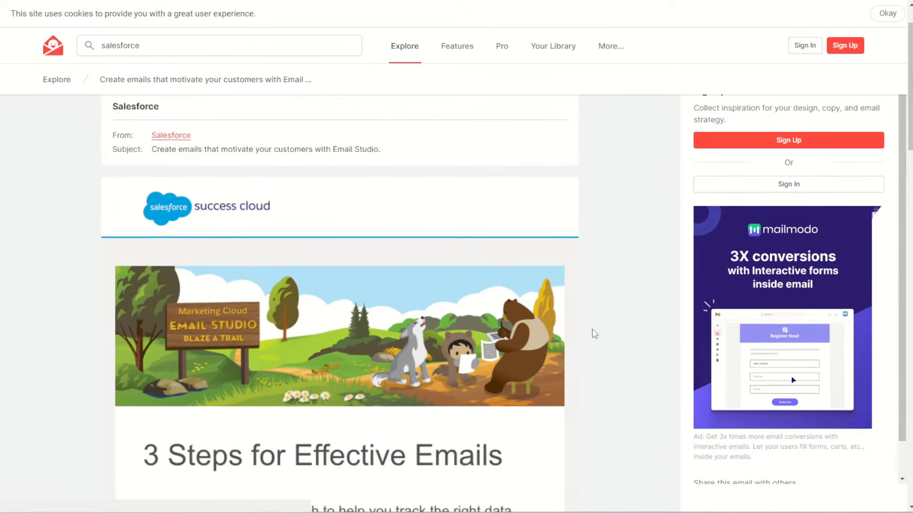
pyautogui.scroll(-1, 593, 334)
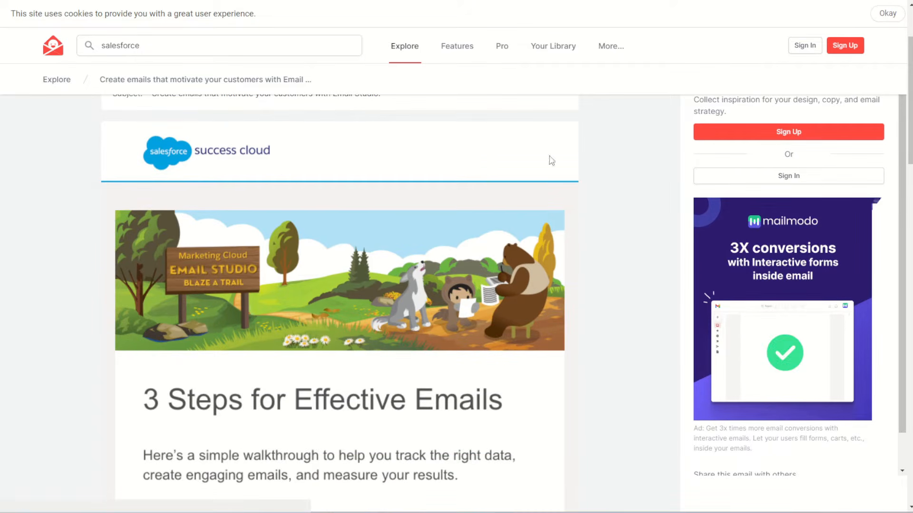
pyautogui.scroll(-1, 520, 173)
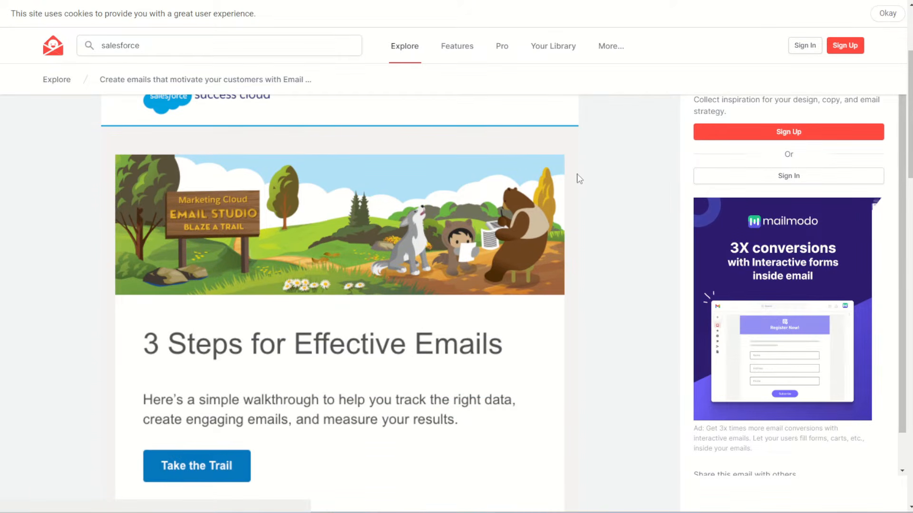
pyautogui.scroll(-2, 119, 188)
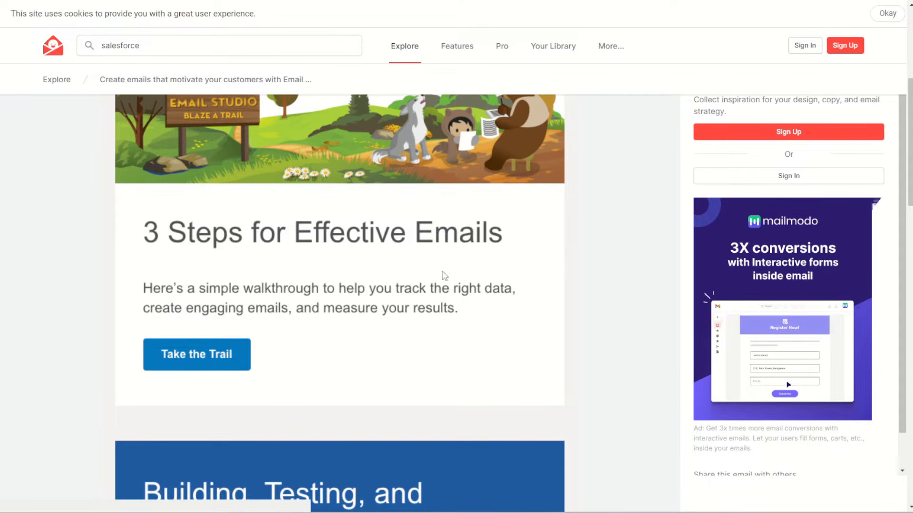
pyautogui.scroll(-1, 528, 282)
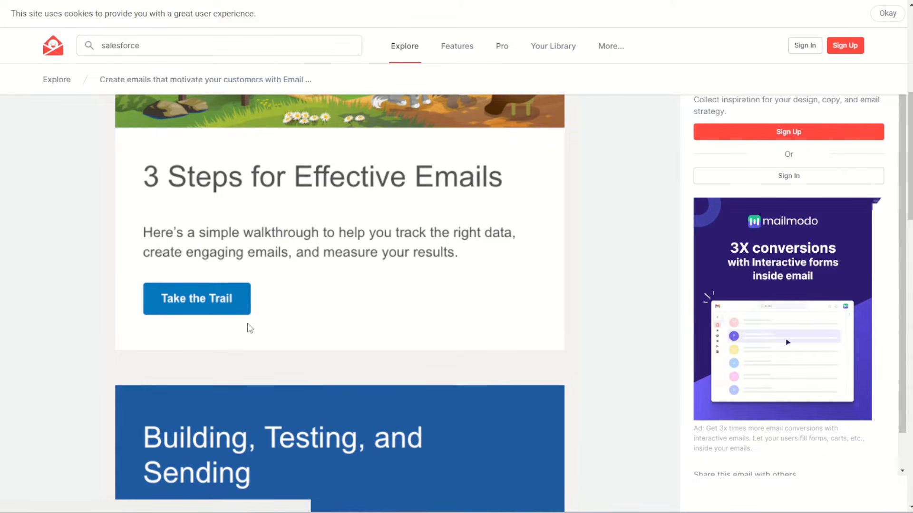
pyautogui.scroll(1, 583, 371)
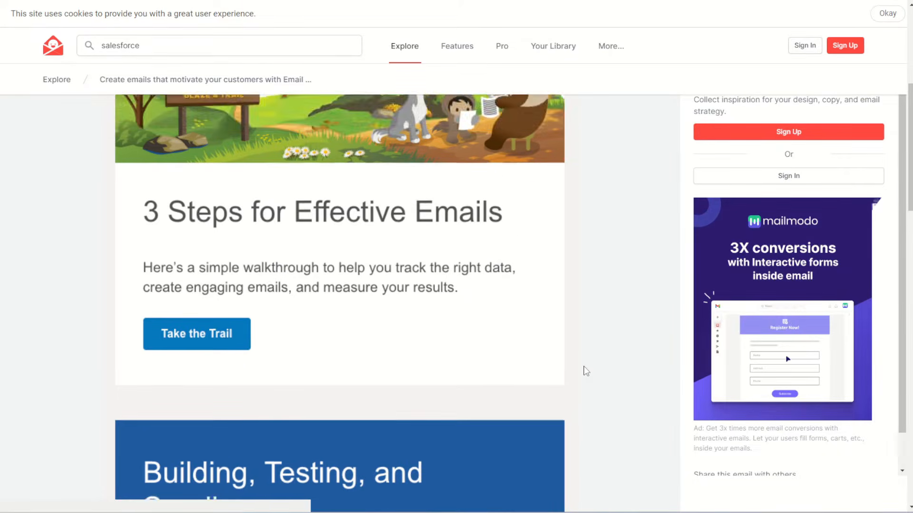
pyautogui.scroll(-6, 522, 367)
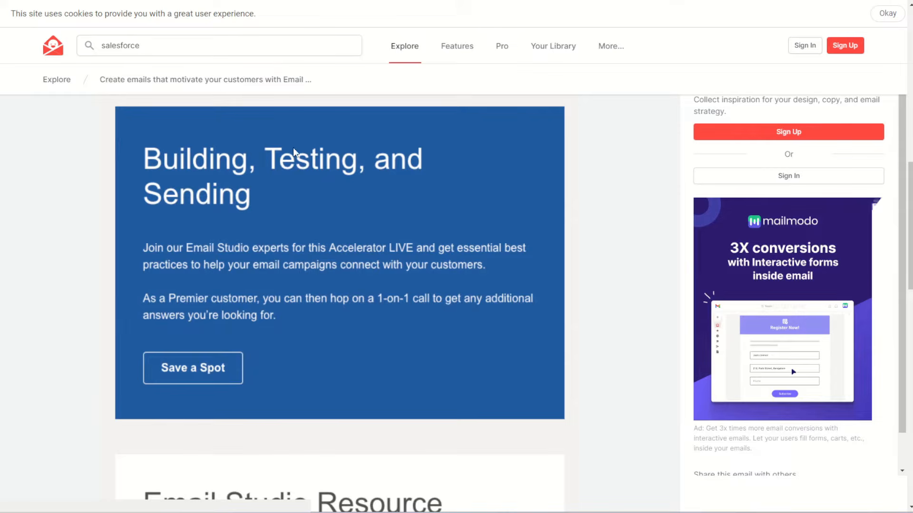
pyautogui.scroll(10, 518, 347)
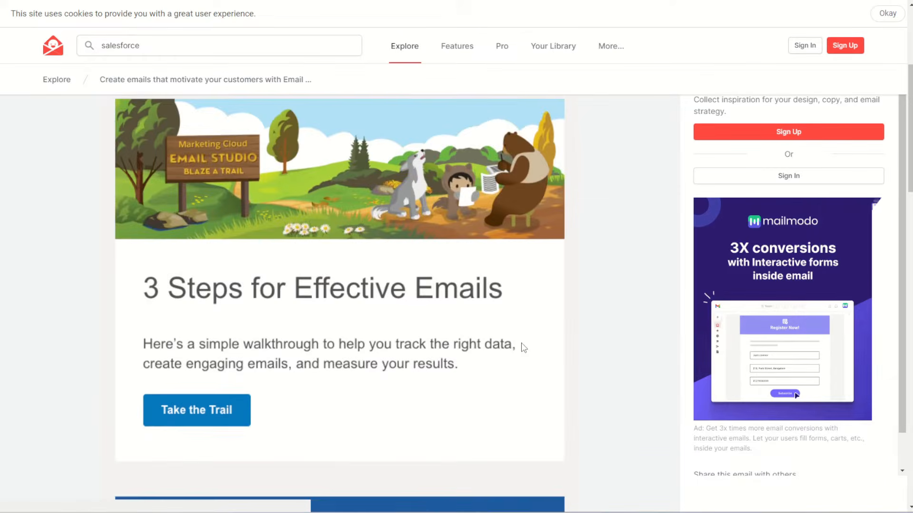
pyautogui.scroll(-2, 588, 309)
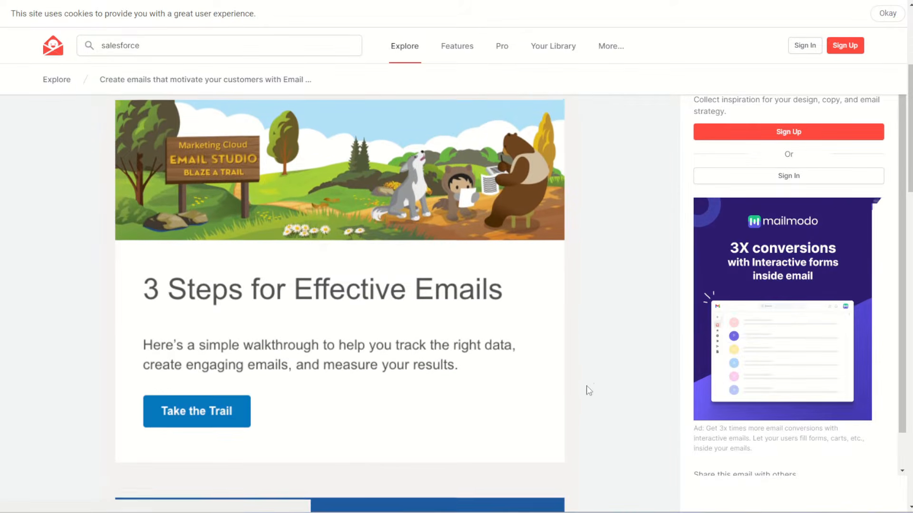
pyautogui.scroll(4, 627, 304)
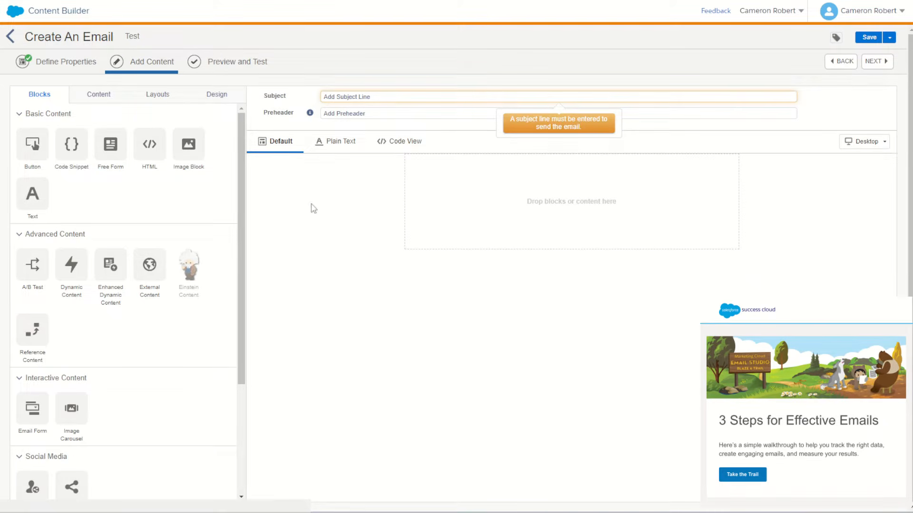
# Insert an empty Two Column layout into the blank email, place an Image Block in its left column and finish editing.
pyautogui.click(163, 94)
pyautogui.moveTo(145, 230); pyautogui.dragTo(478, 214)
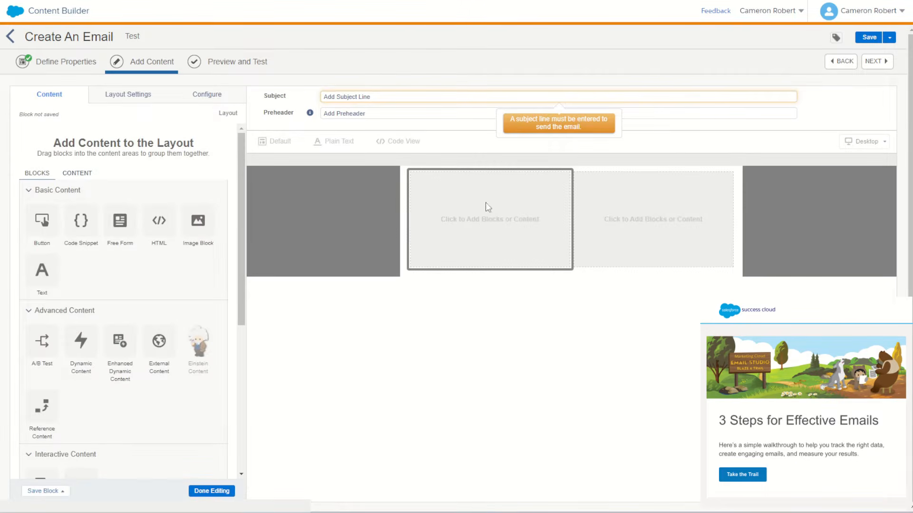
pyautogui.moveTo(198, 220); pyautogui.dragTo(459, 207)
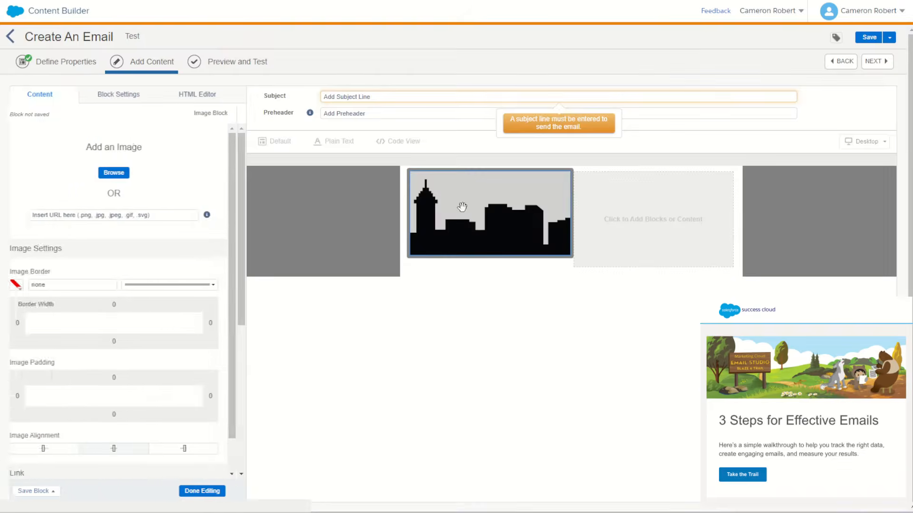
pyautogui.click(207, 492)
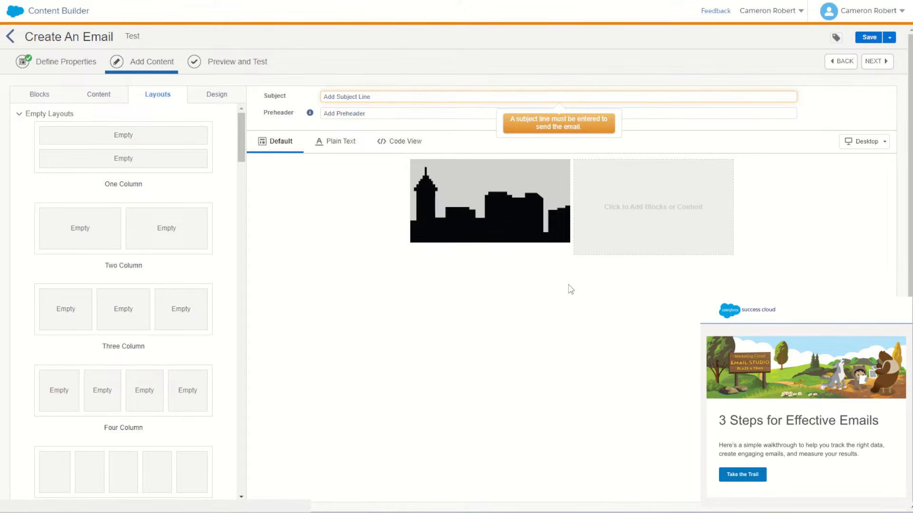
# Place a full-width Image Block below the two-column layout and finish editing it.
pyautogui.click(42, 96)
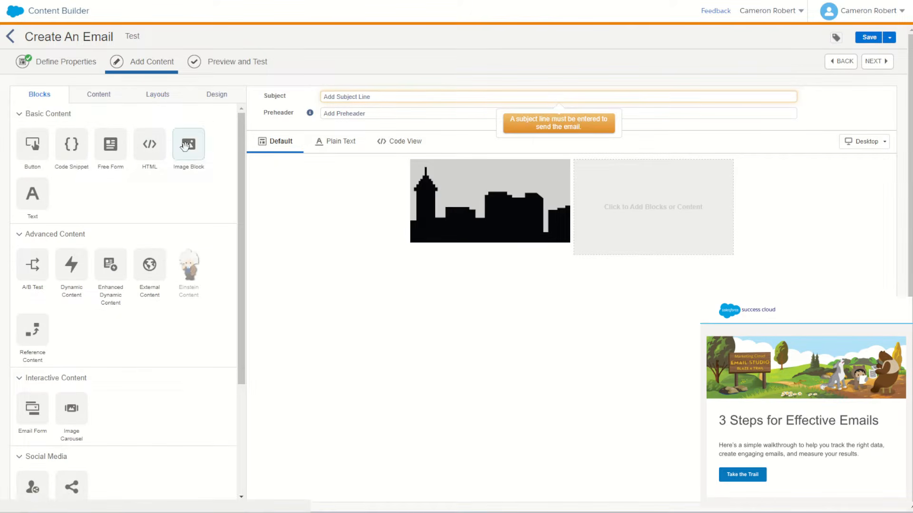
pyautogui.moveTo(188, 143); pyautogui.dragTo(555, 273)
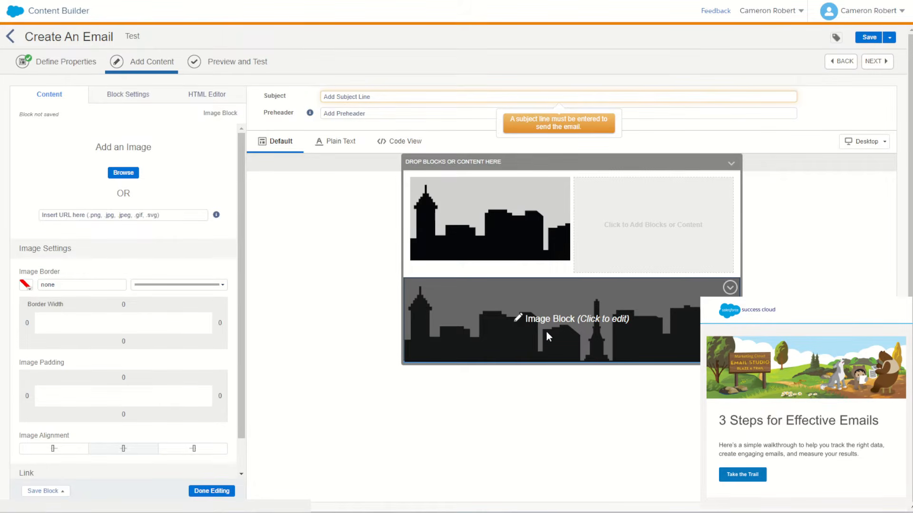
pyautogui.click(503, 367)
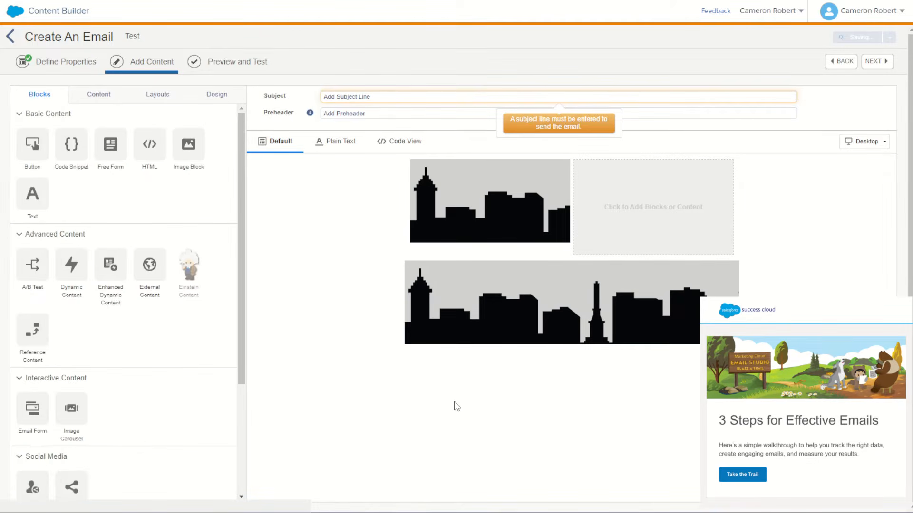
# Add two Text blocks one under the other below the full-width image block, finishing the editing of each.
pyautogui.moveTo(33, 190); pyautogui.dragTo(534, 364)
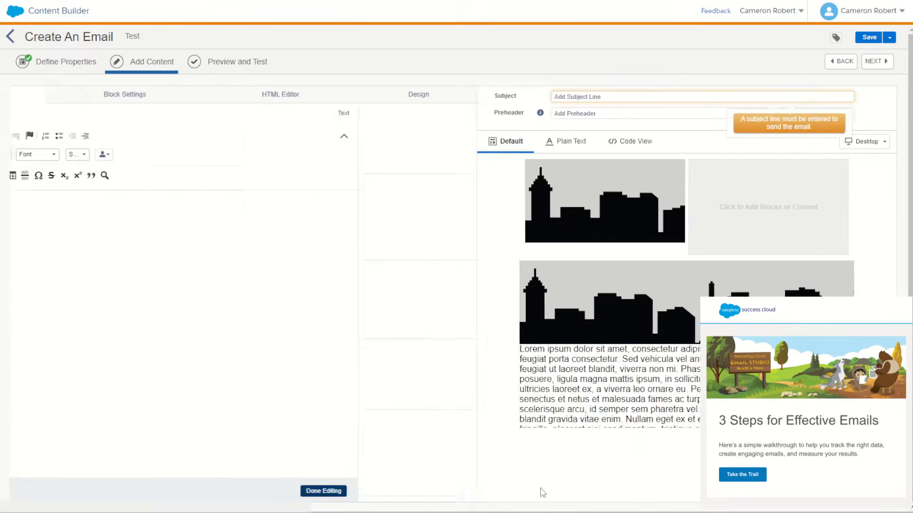
pyautogui.click(542, 493)
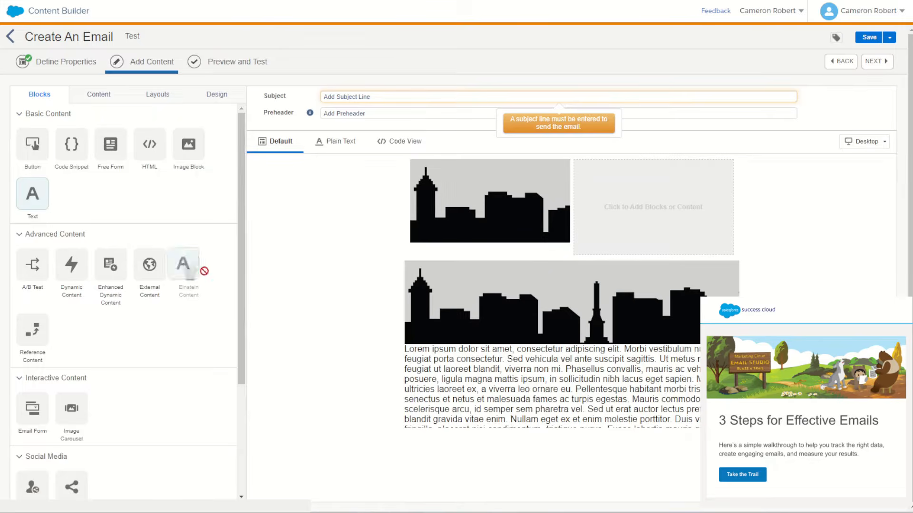
pyautogui.moveTo(202, 269); pyautogui.dragTo(500, 426)
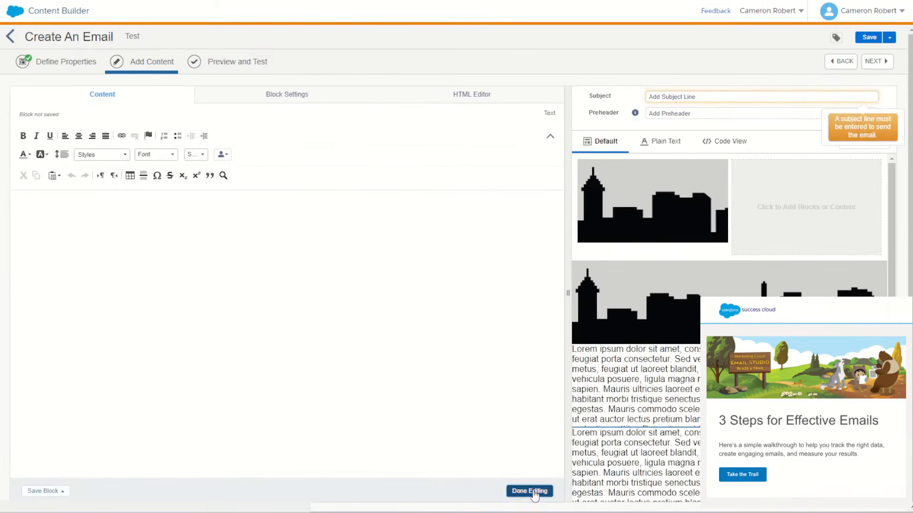
pyautogui.click(533, 491)
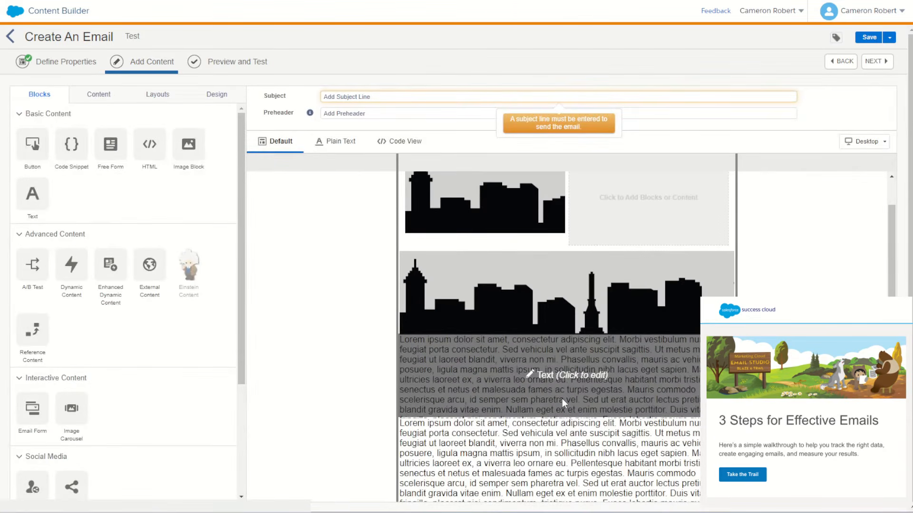
# Place a Button block below the second text block, check it against the sample design and leave its editing.
pyautogui.moveTo(33, 145); pyautogui.dragTo(504, 484)
pyautogui.scroll(1, 551, 451)
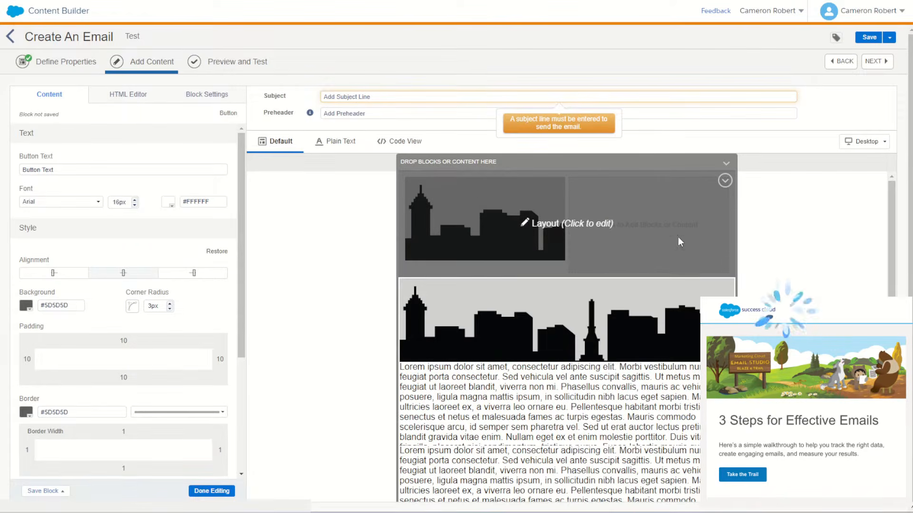
pyautogui.scroll(-1, 596, 206)
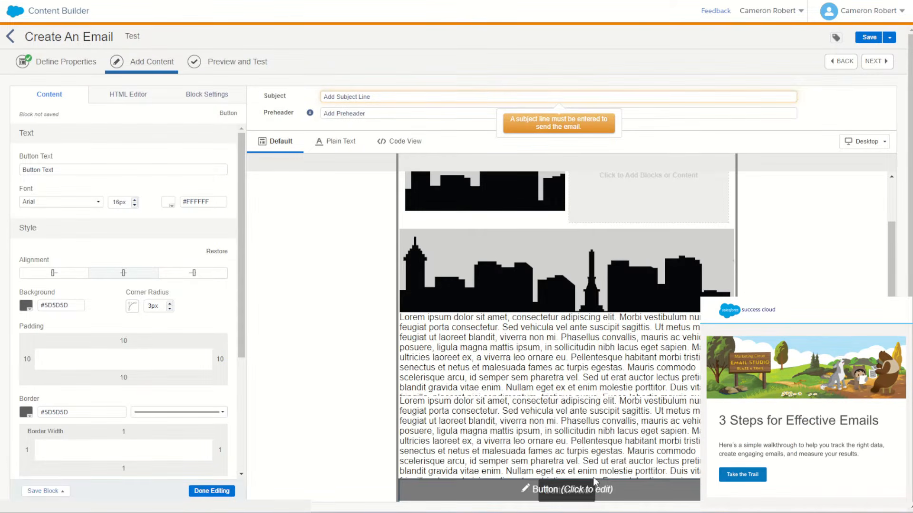
pyautogui.click(295, 261)
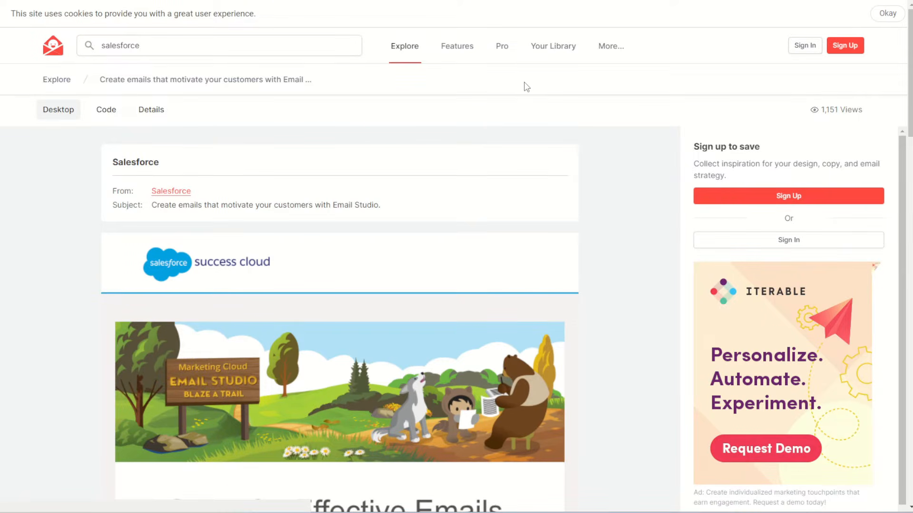
# Open the code of the sample Salesforce email, inspect its header logo and copy the logo's image URL.
pyautogui.click(102, 112)
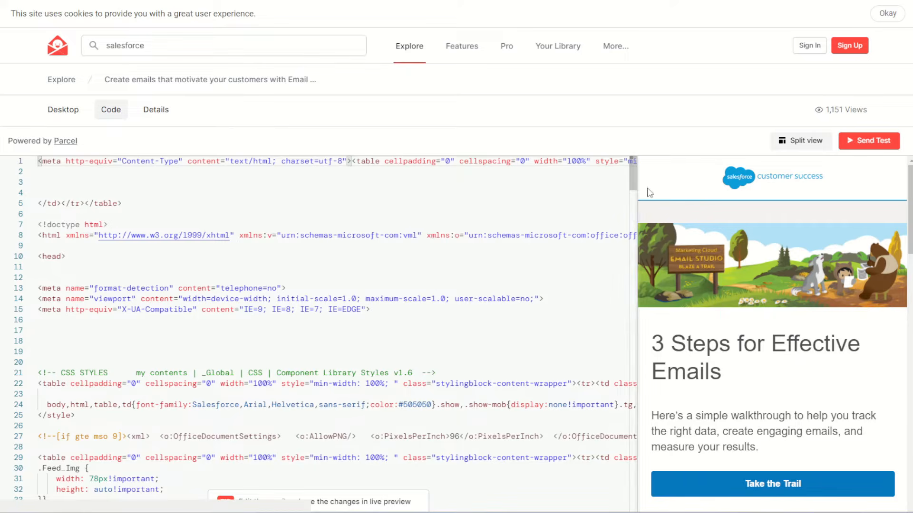
pyautogui.rightClick(760, 179)
pyautogui.click(791, 302)
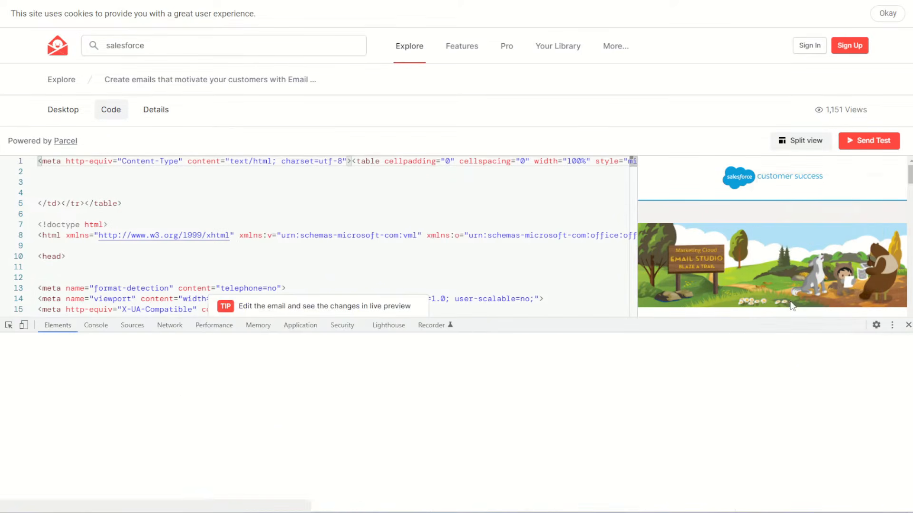
pyautogui.moveTo(531, 417)
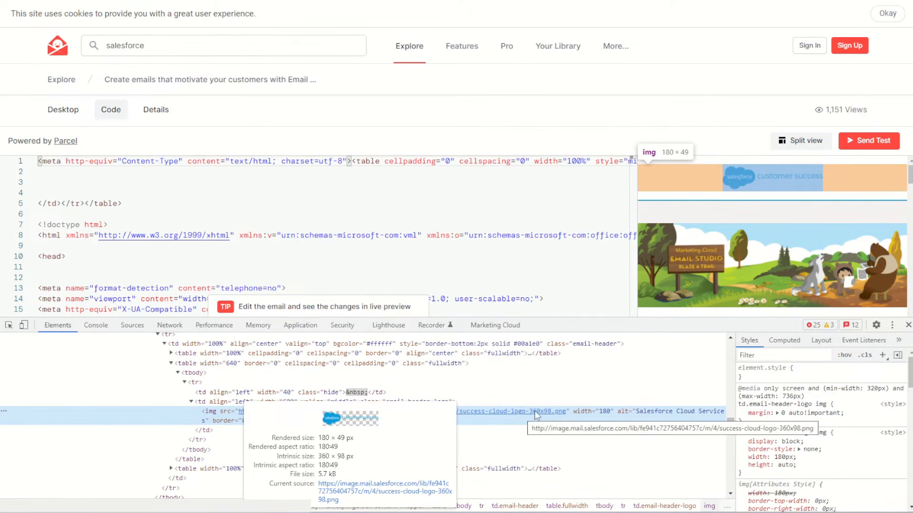
pyautogui.doubleClick(538, 413)
pyautogui.hotkey('ctrl', 'c')
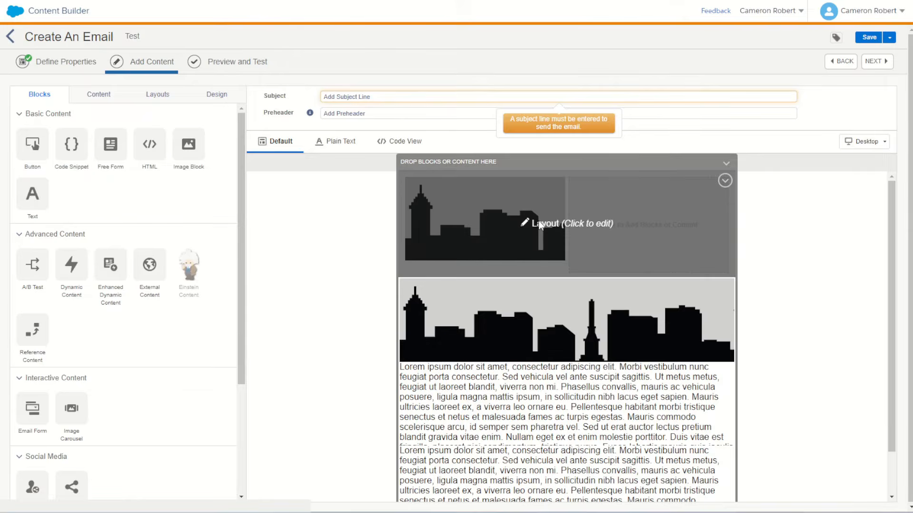
# Insert the copied success-cloud-logo-360x98.png URL into the image block in the layout's left column.
pyautogui.click(540, 226)
pyautogui.click(499, 212)
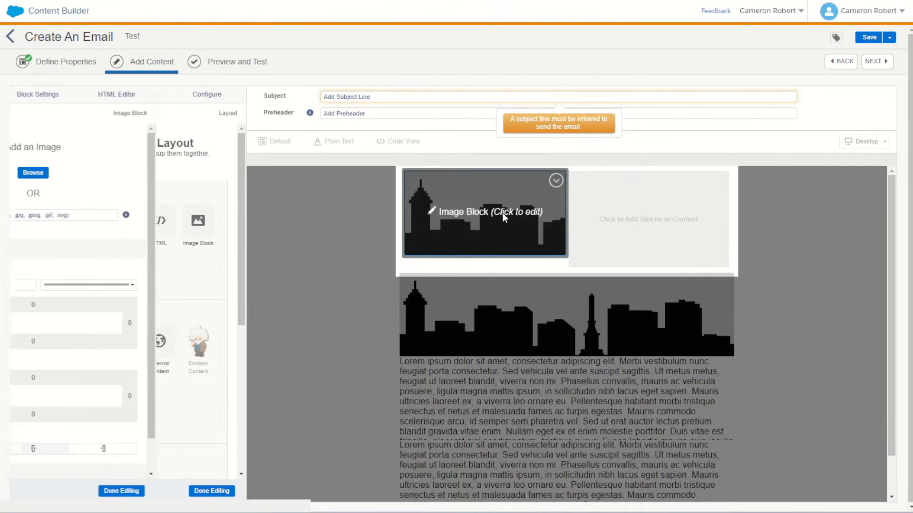
pyautogui.click(67, 215)
pyautogui.hotkey('ctrl', 'v')
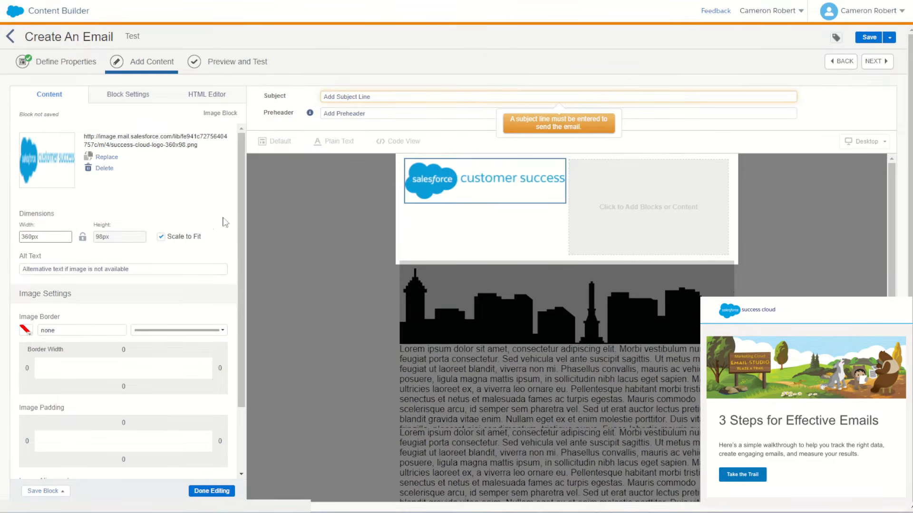
# Turn off Scale to Fit for the header logo and set its width to 200px.
pyautogui.click(161, 238)
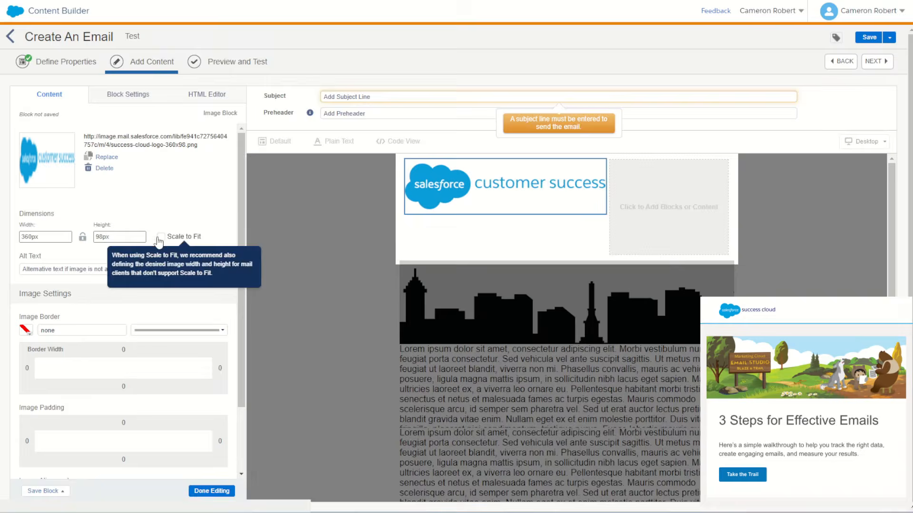
pyautogui.click(29, 236)
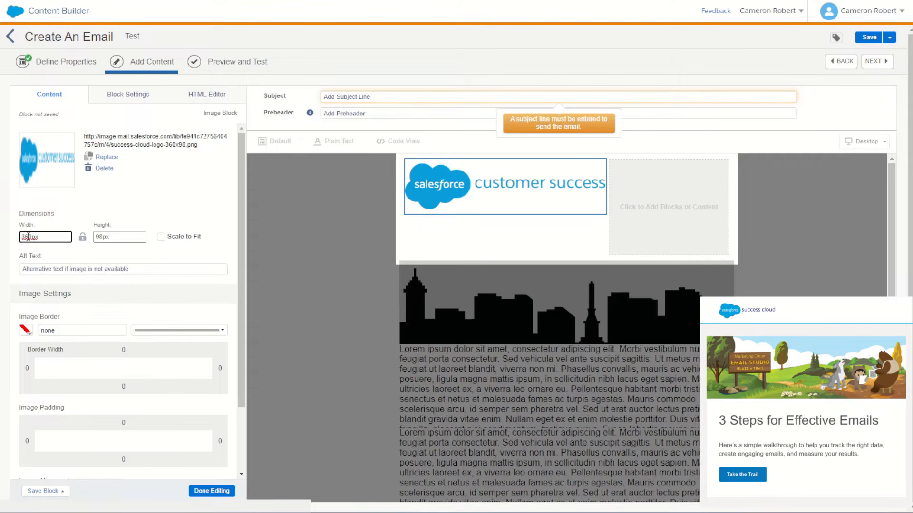
pyautogui.moveTo(28, 236); pyautogui.dragTo(8, 242)
pyautogui.write('20')
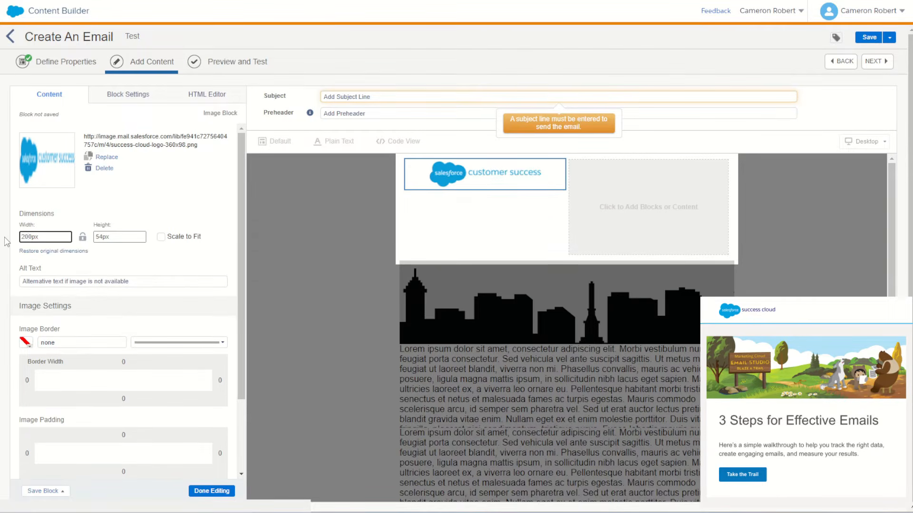
pyautogui.click(184, 203)
# Unlink the logo block's padding values, set left and right padding to 30px each and finish editing the block.
pyautogui.click(489, 185)
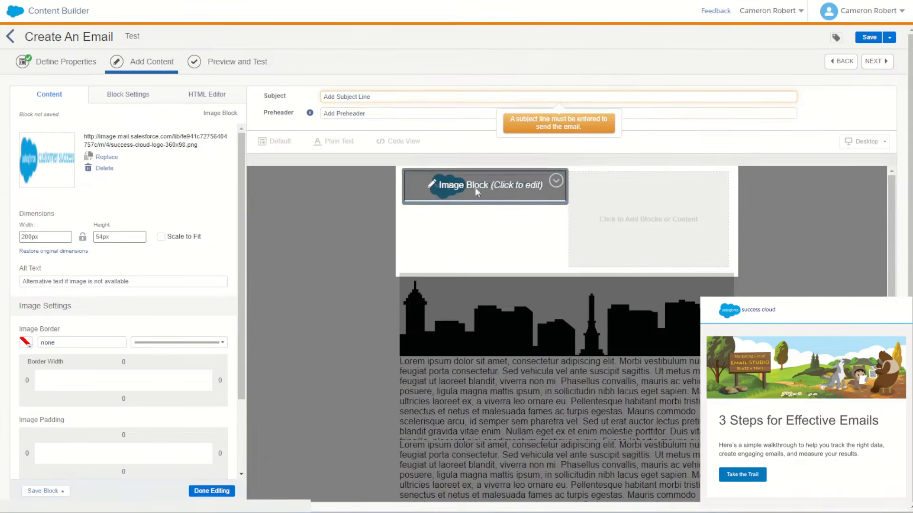
pyautogui.click(138, 97)
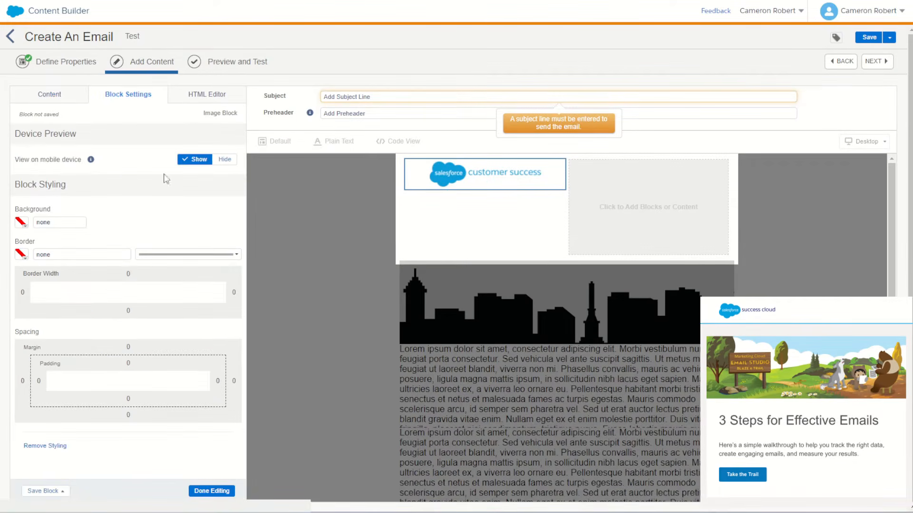
pyautogui.click(39, 385)
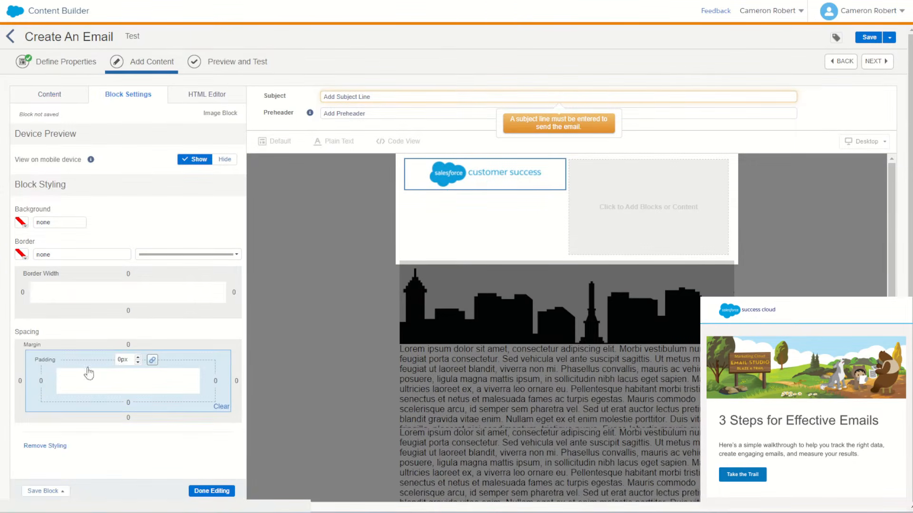
pyautogui.click(152, 360)
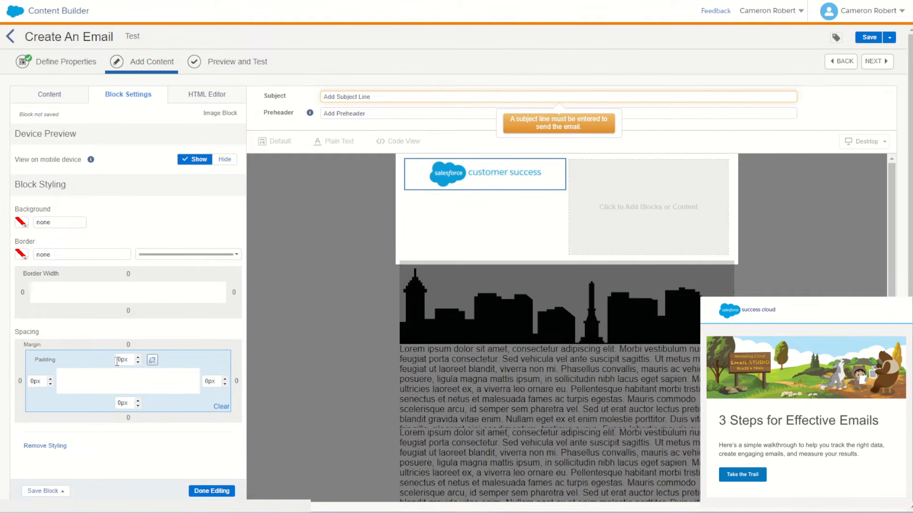
pyautogui.moveTo(30, 381); pyautogui.dragTo(38, 382)
pyautogui.write('3')
pyautogui.click(204, 382)
pyautogui.write('3')
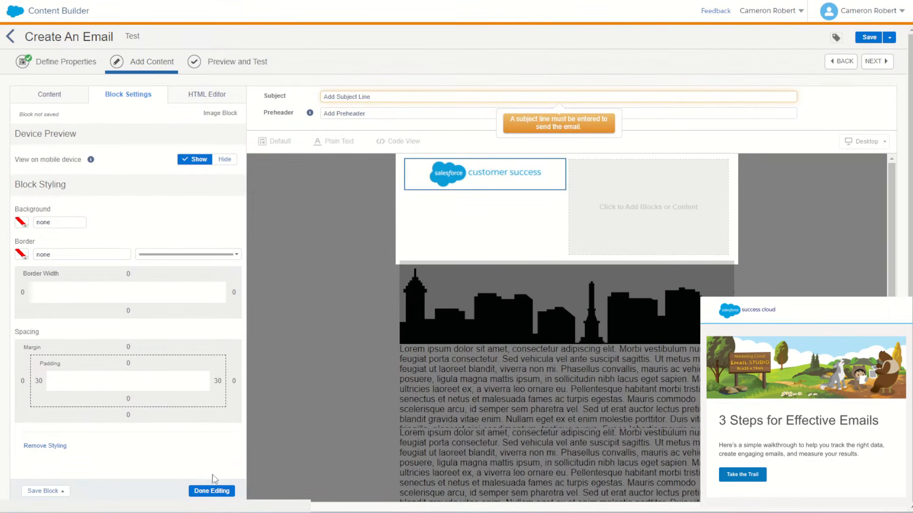
pyautogui.click(209, 491)
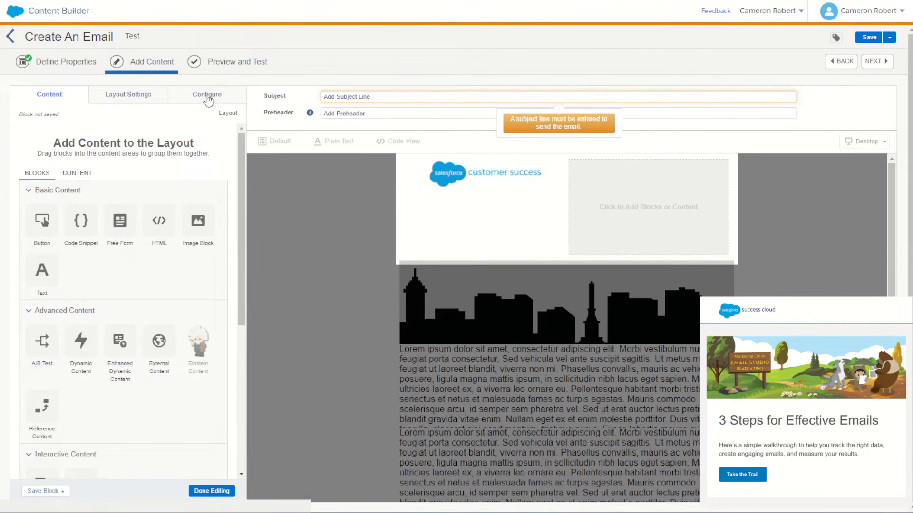
# Set the header layout's vertical split to 45% and 55% and finish editing the layout.
pyautogui.click(207, 96)
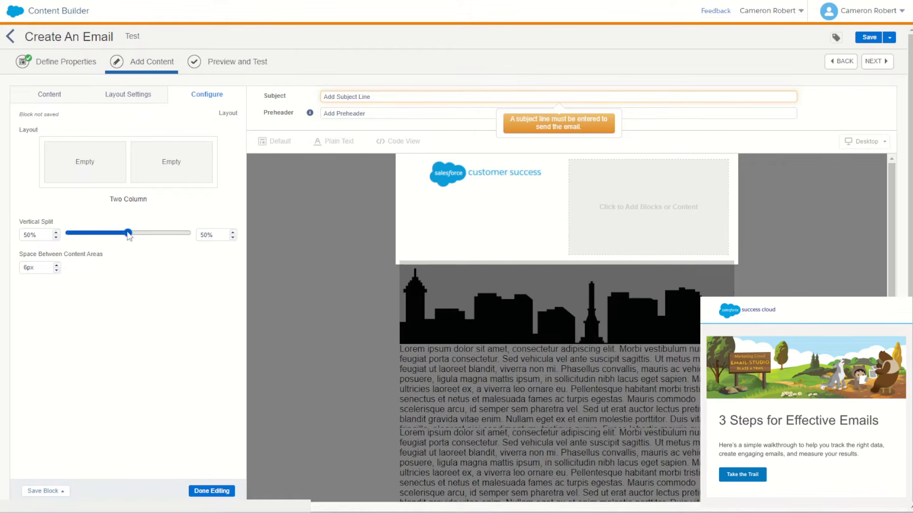
pyautogui.moveTo(128, 233)
pyautogui.mouseDown()
pyautogui.moveTo(115, 238)
pyautogui.moveTo(122, 235)
pyautogui.mouseUp()
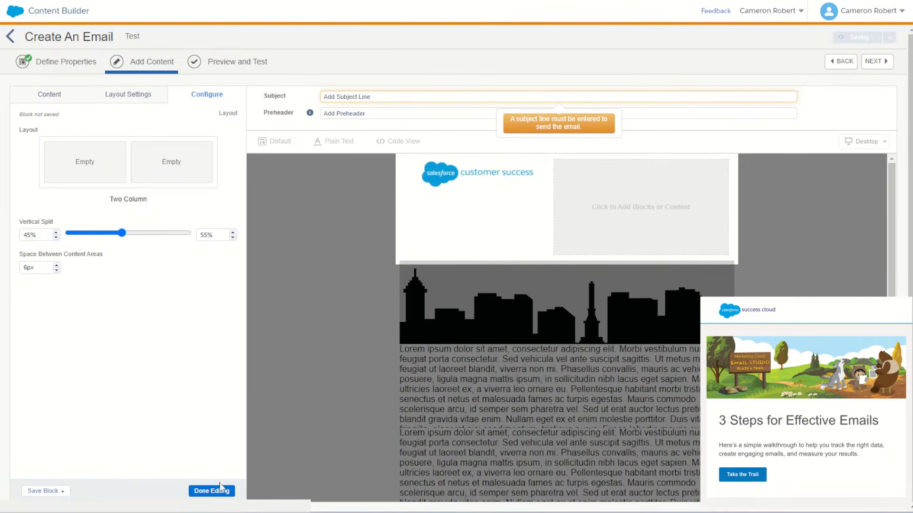
pyautogui.click(212, 490)
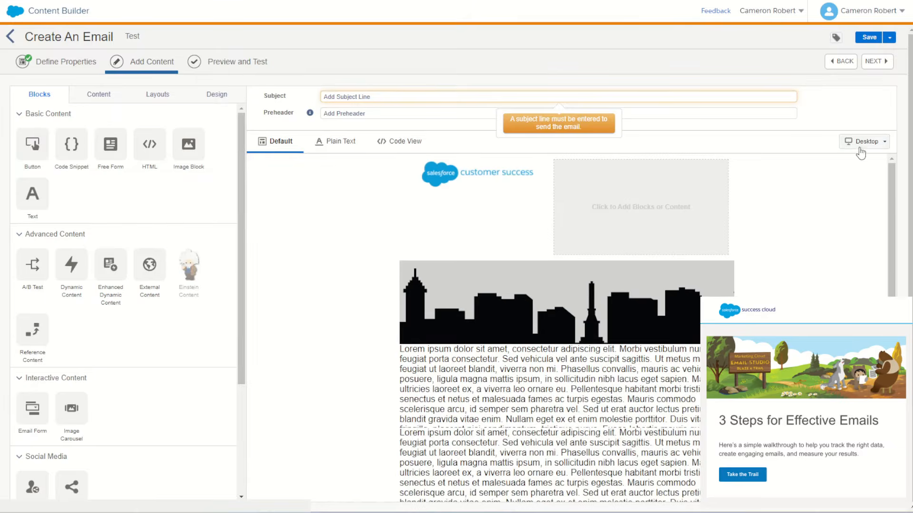
# Preview the email in the Mobile view and return to the Desktop view.
pyautogui.click(863, 142)
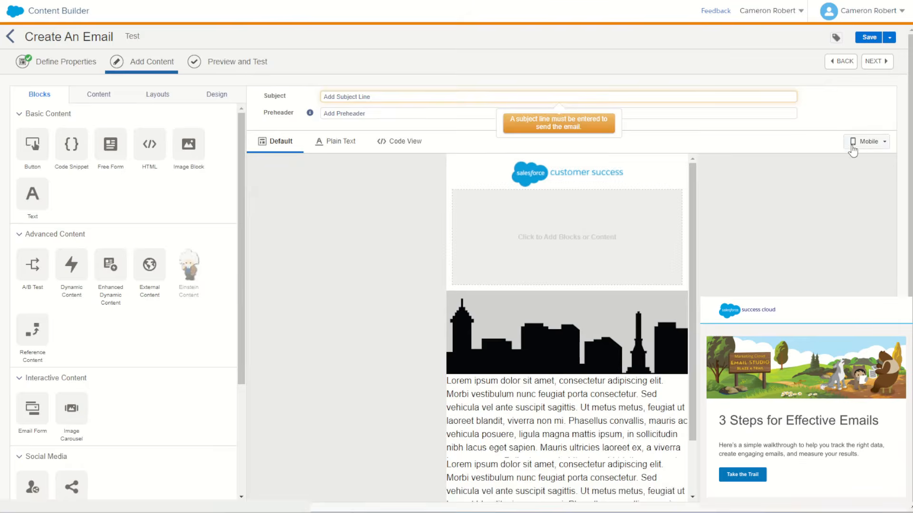
pyautogui.click(867, 141)
pyautogui.click(863, 159)
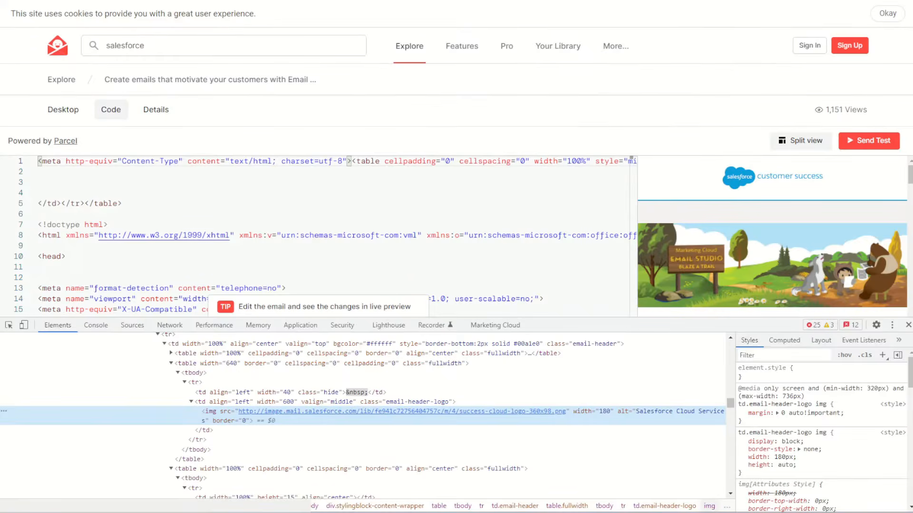
# Inspect the header of the sample Salesforce email in its code to find the hex colour of its bottom border.
pyautogui.rightClick(695, 193)
pyautogui.click(726, 430)
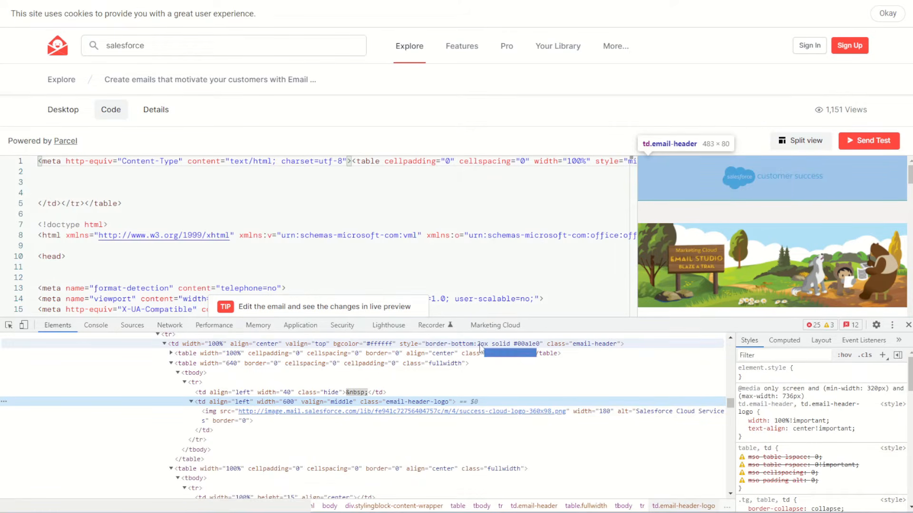
pyautogui.doubleClick(529, 346)
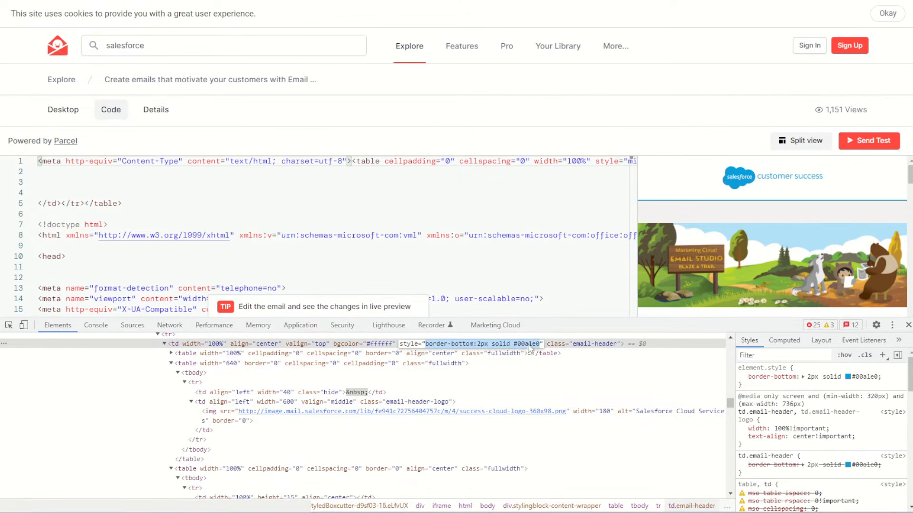
pyautogui.doubleClick(536, 345)
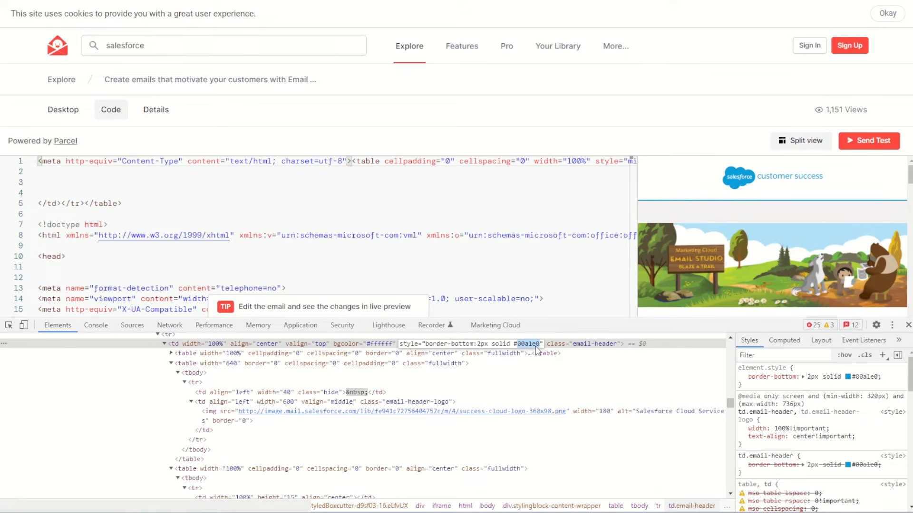
pyautogui.click(850, 467)
pyautogui.click(848, 466)
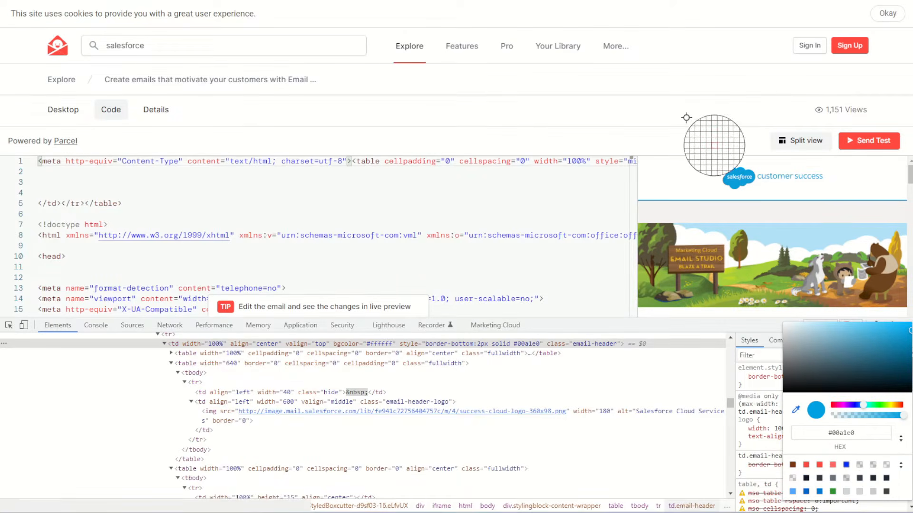
pyautogui.click(774, 373)
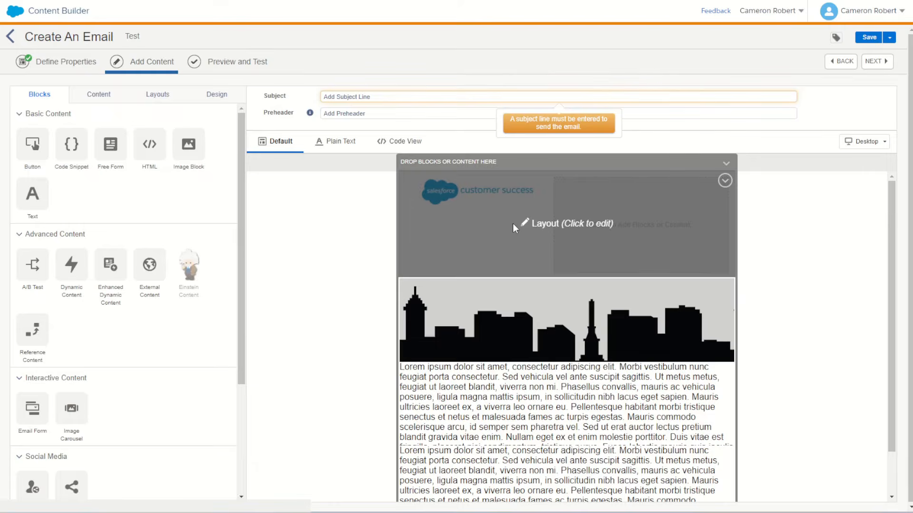
# Open the header layout's styling settings and set its border colour to #00a1e0.
pyautogui.click(512, 224)
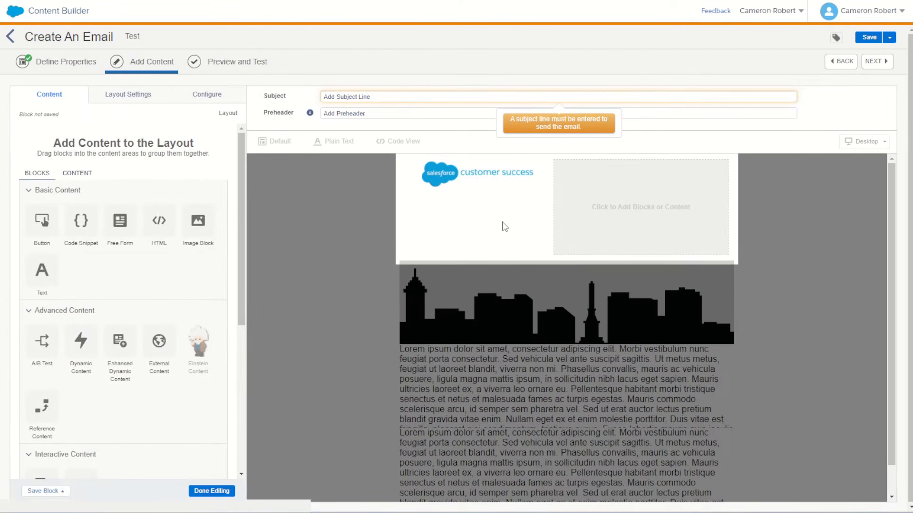
pyautogui.click(131, 100)
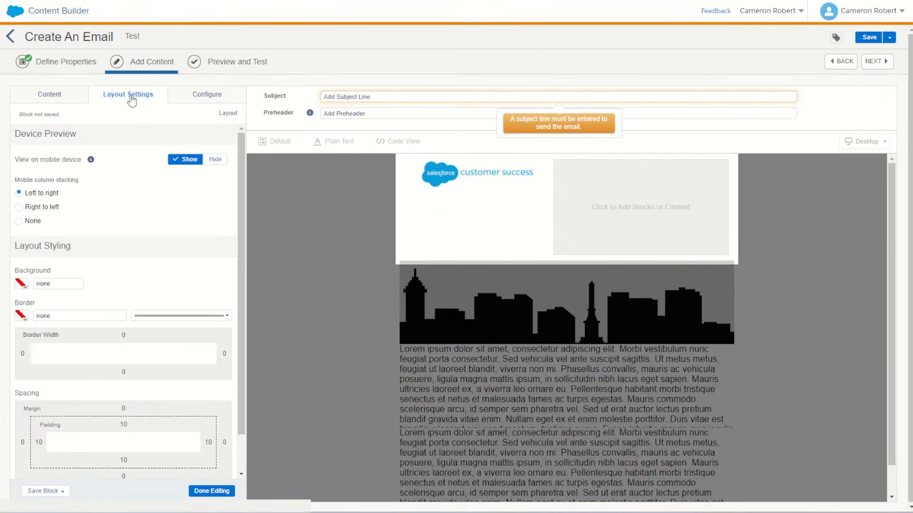
pyautogui.click(22, 316)
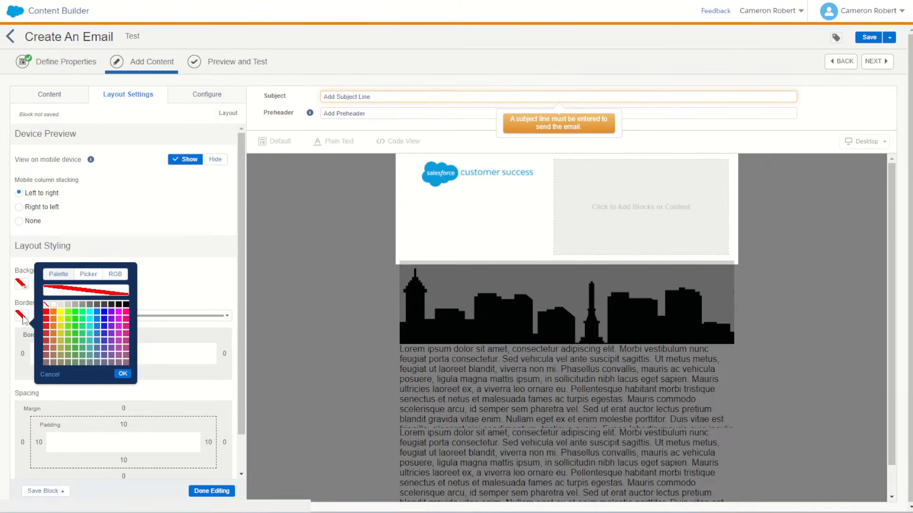
pyautogui.click(159, 287)
pyautogui.click(83, 311)
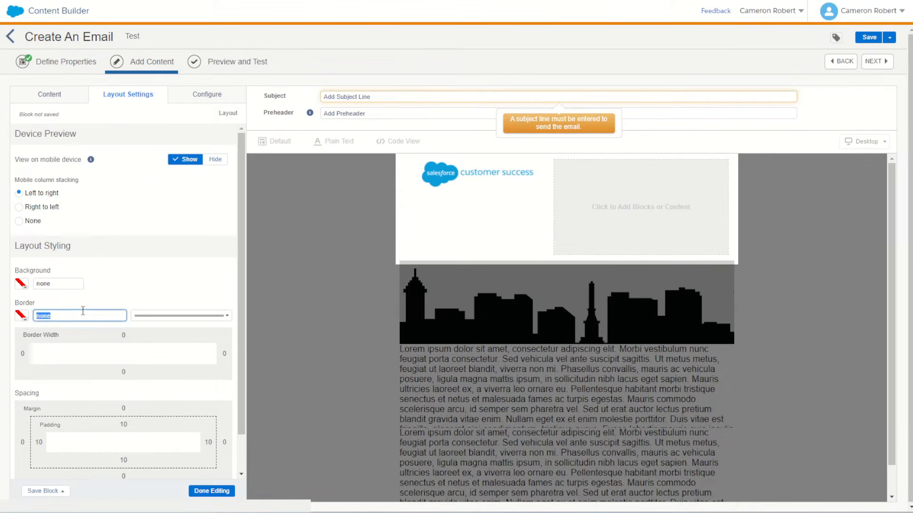
pyautogui.write('#00a1e0')
pyautogui.click(104, 301)
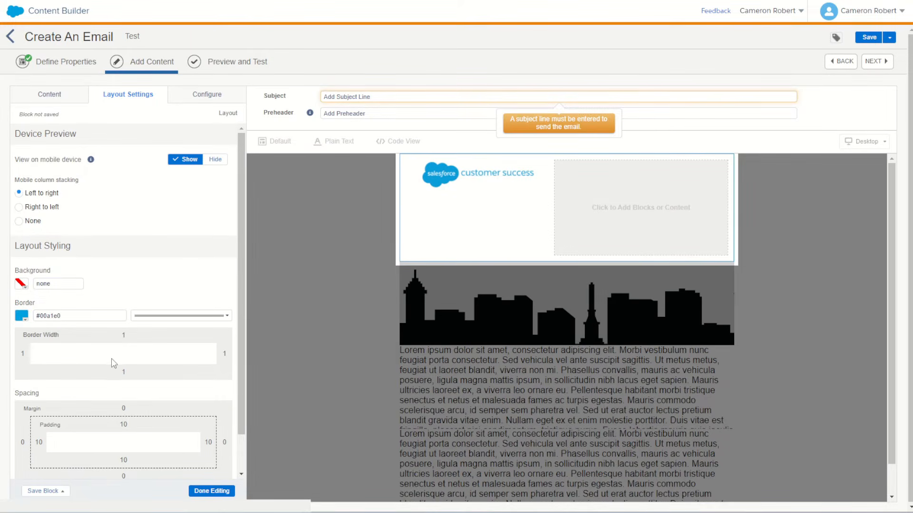
# Set the header layout's linked border widths to 0px, unlink them and set only the bottom border to 2px.
pyautogui.click(133, 344)
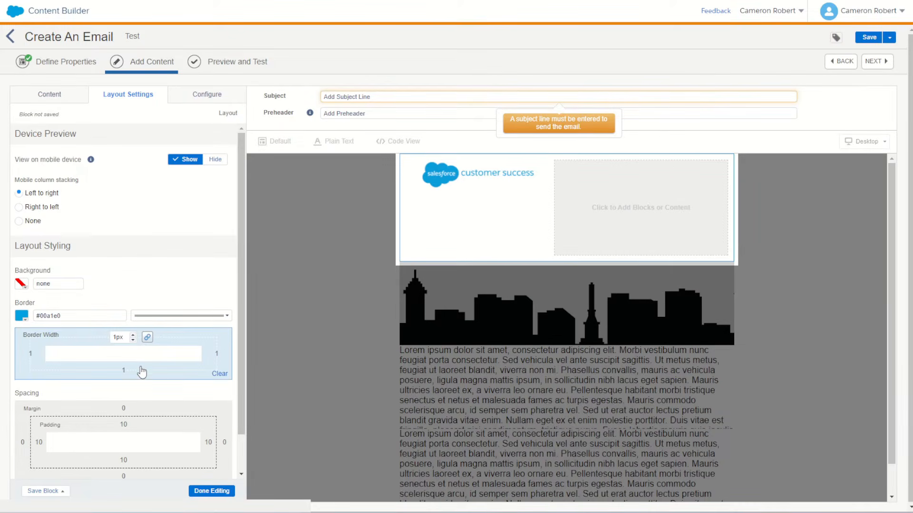
pyautogui.click(133, 340)
pyautogui.click(147, 338)
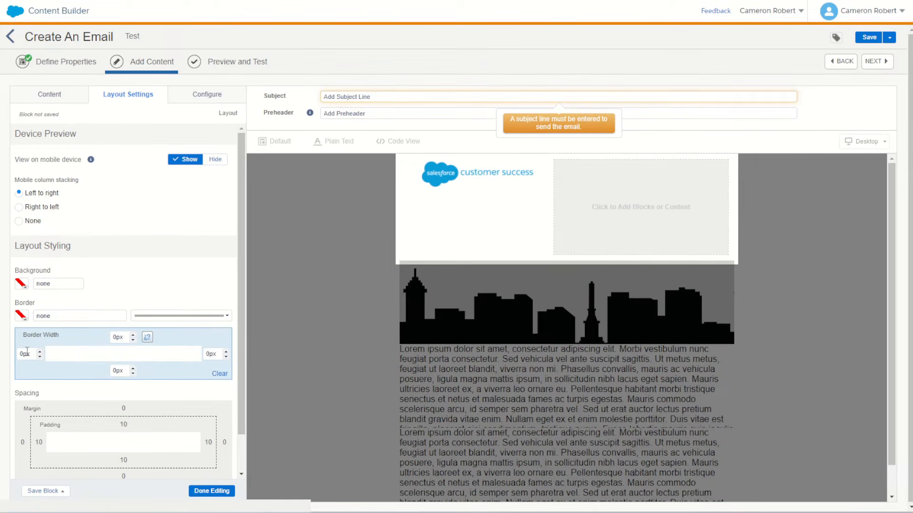
pyautogui.click(113, 373)
pyautogui.write('1')
pyautogui.click(133, 369)
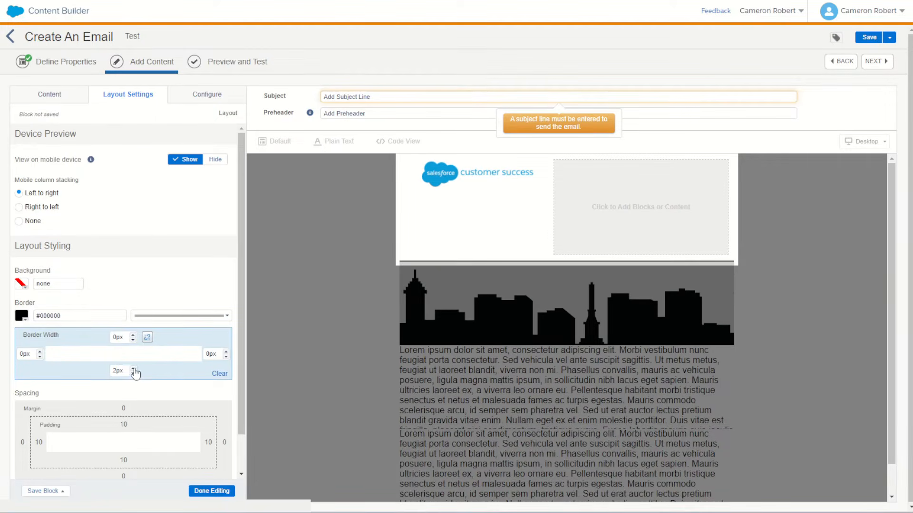
# Recolour the header layout's bottom border to #00a1e0 and finish editing the layout.
pyautogui.doubleClick(56, 316)
pyautogui.write('00a1e0')
pyautogui.click(124, 287)
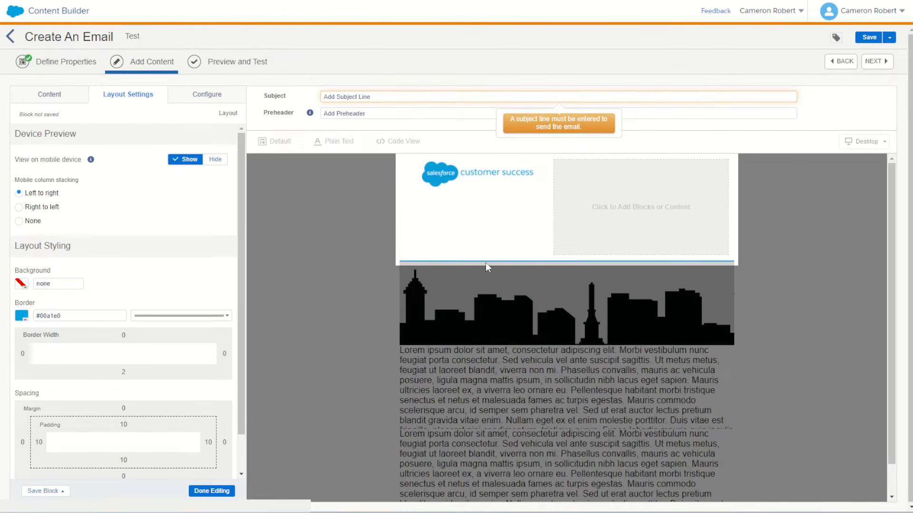
pyautogui.click(213, 491)
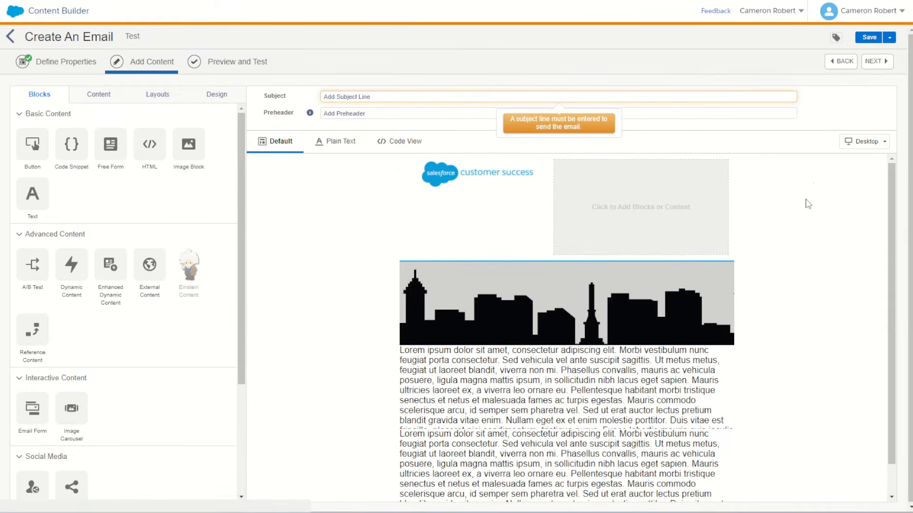
# Check the header's bottom border in the Mobile view and return to the Desktop view.
pyautogui.click(864, 141)
pyautogui.click(870, 177)
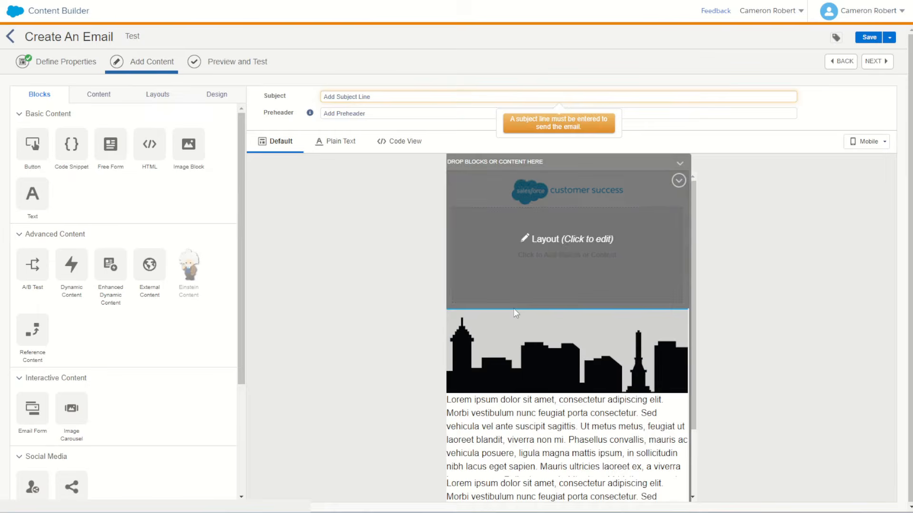
pyautogui.click(866, 141)
pyautogui.click(859, 161)
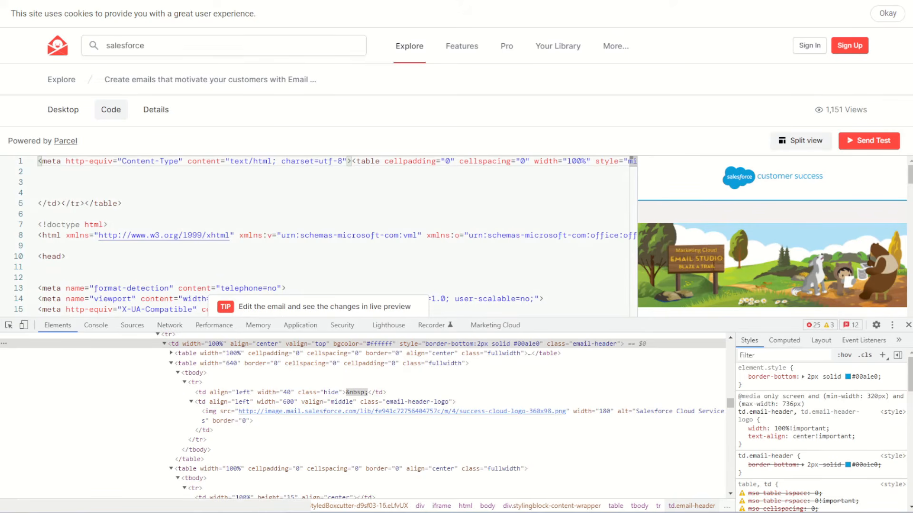
# Inspect the Email Studio banner in the sample Salesforce email's web page and copy the image's source URL.
pyautogui.rightClick(726, 261)
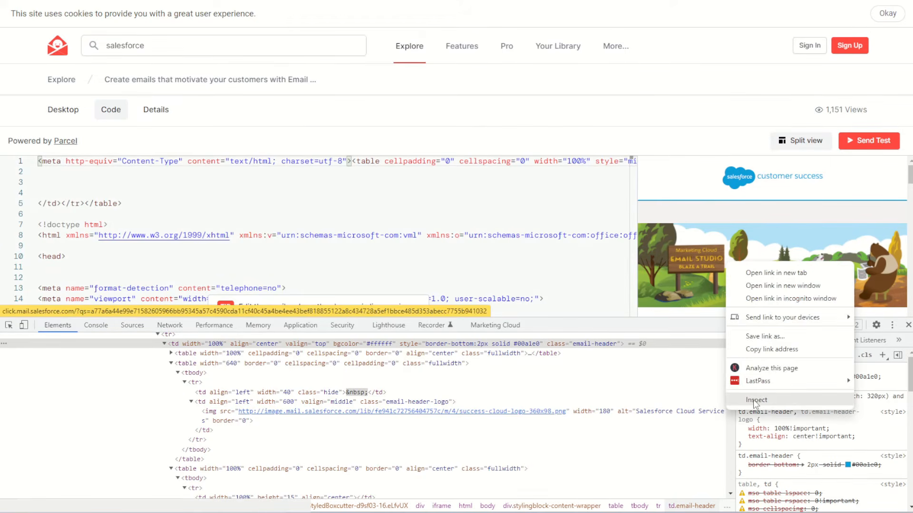
pyautogui.click(756, 401)
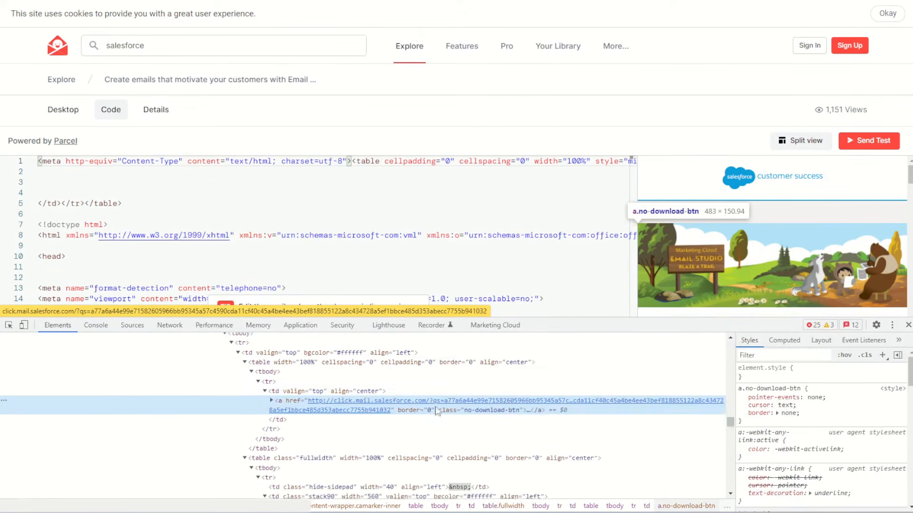
pyautogui.scroll(-1, 287, 364)
pyautogui.click(272, 356)
pyautogui.moveTo(382, 380)
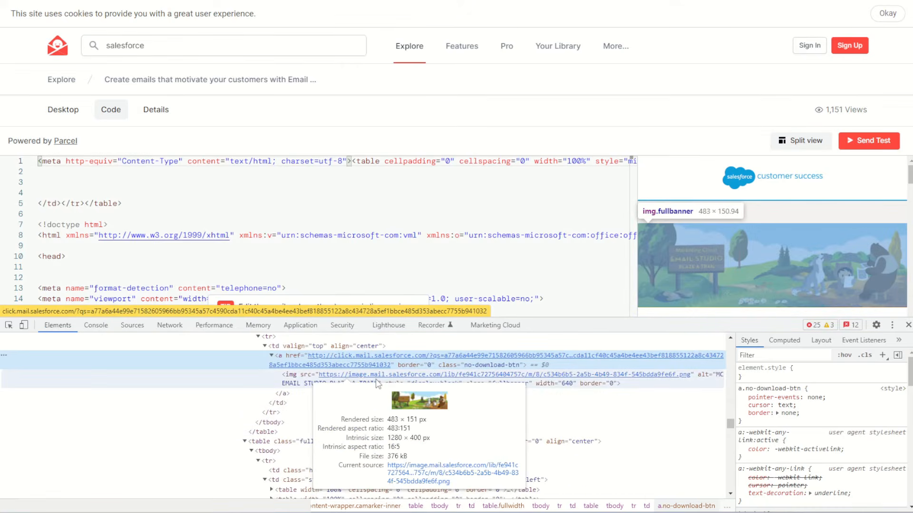
pyautogui.doubleClick(440, 375)
pyautogui.hotkey('ctrl', 'c')
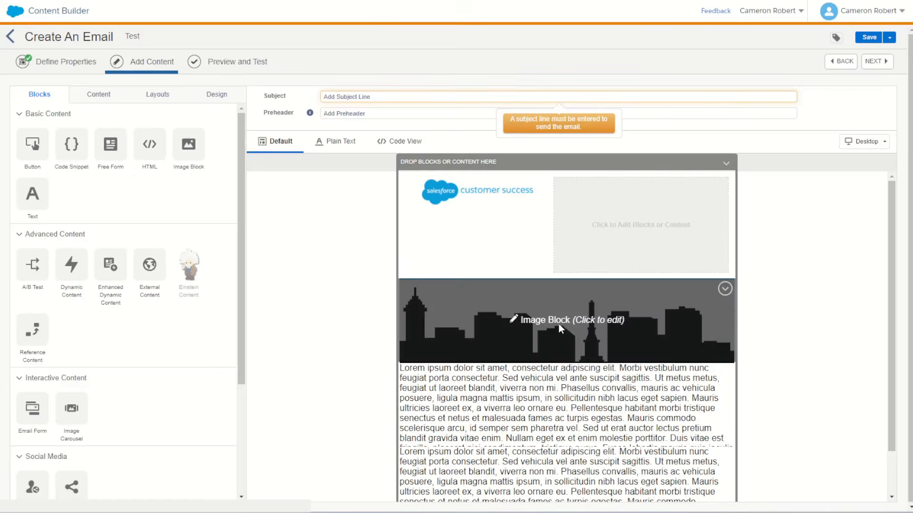
# Back in Content Builder, replace the skyline picture in the image block below the header with the copied banner URL.
pyautogui.click(559, 324)
pyautogui.click(183, 214)
pyautogui.hotkey('ctrl', 'v')
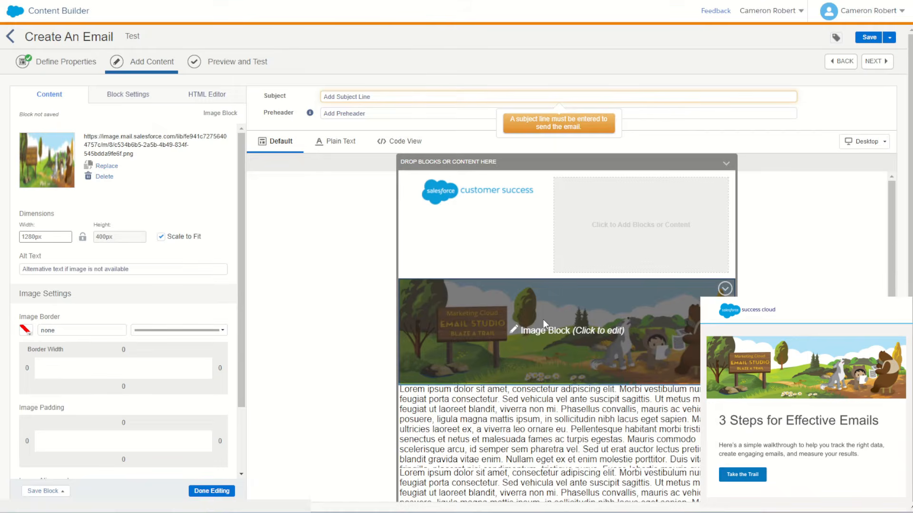
# Unlink the banner image block's margins, set the top margin to 30px and finish editing the block.
pyautogui.click(127, 95)
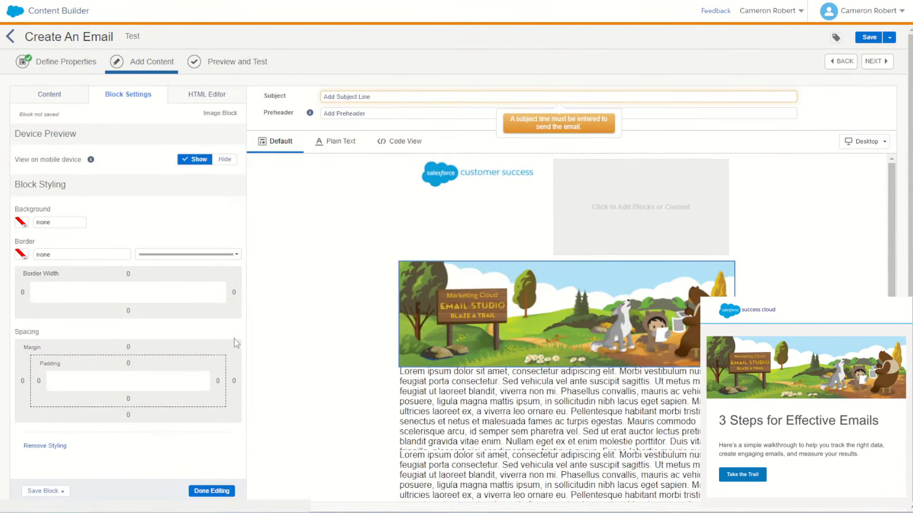
pyautogui.click(129, 349)
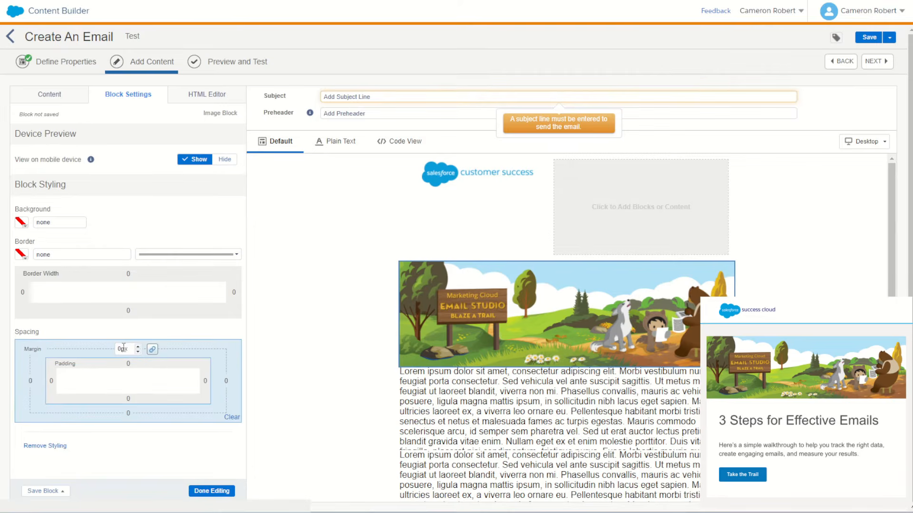
pyautogui.click(152, 350)
pyautogui.click(117, 350)
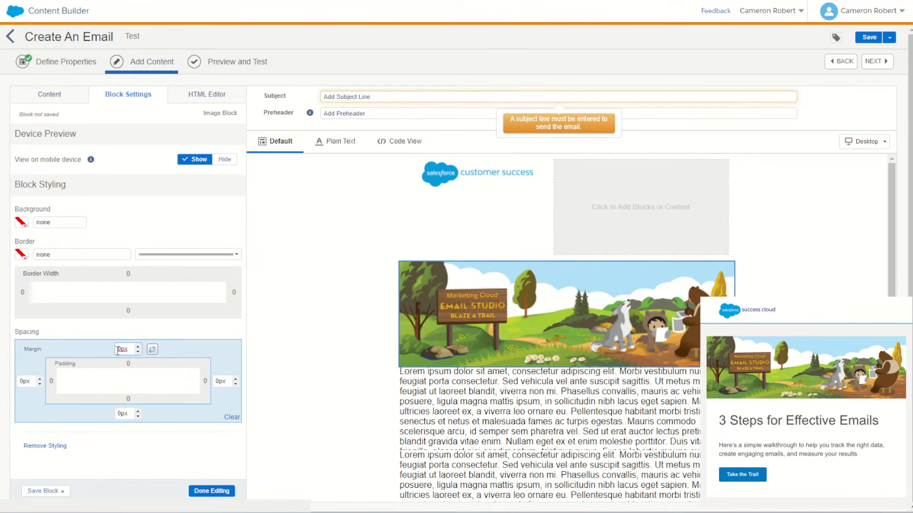
pyautogui.click(177, 334)
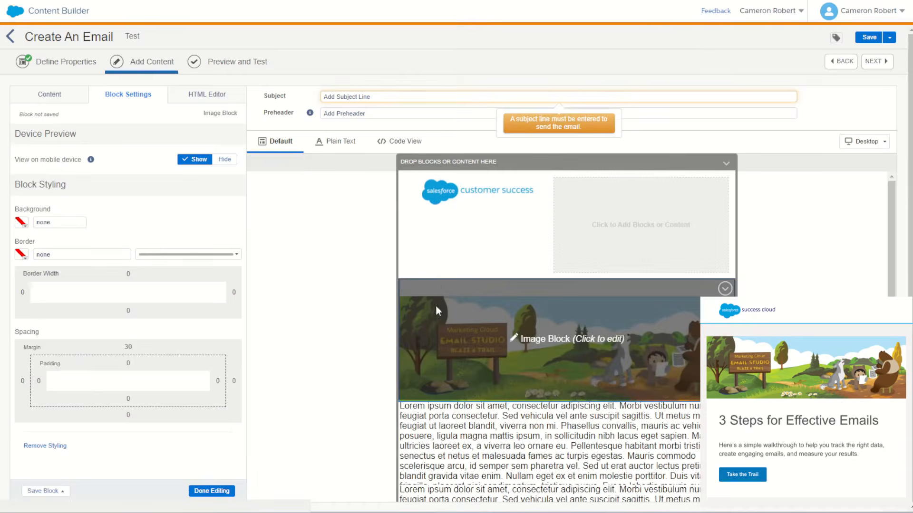
pyautogui.click(220, 490)
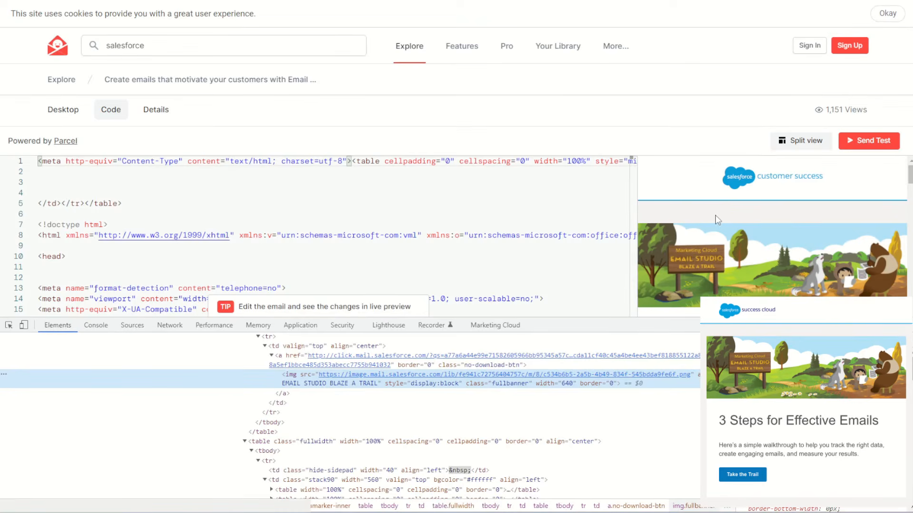
# Inspect the strip above the banner in the sample Salesforce email and copy its background colour code F5F2F2.
pyautogui.scroll(-4, 715, 215)
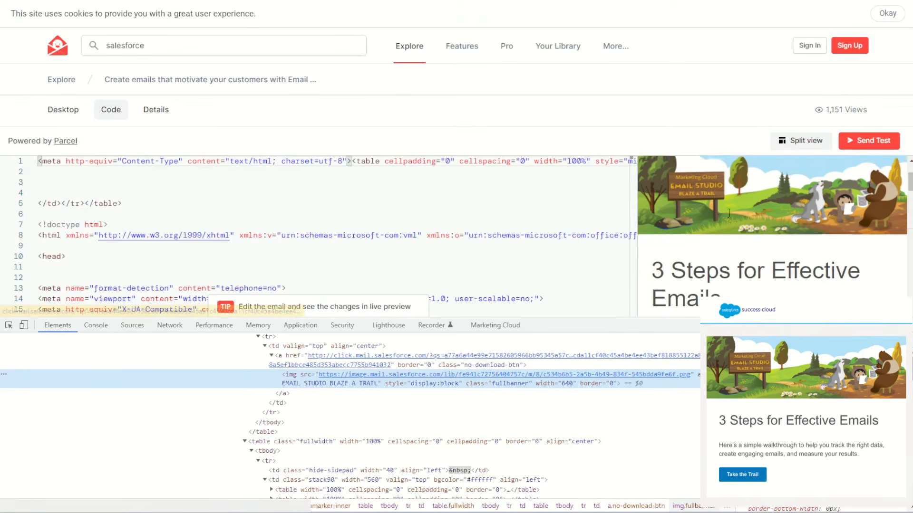
pyautogui.scroll(4, 708, 206)
pyautogui.rightClick(689, 210)
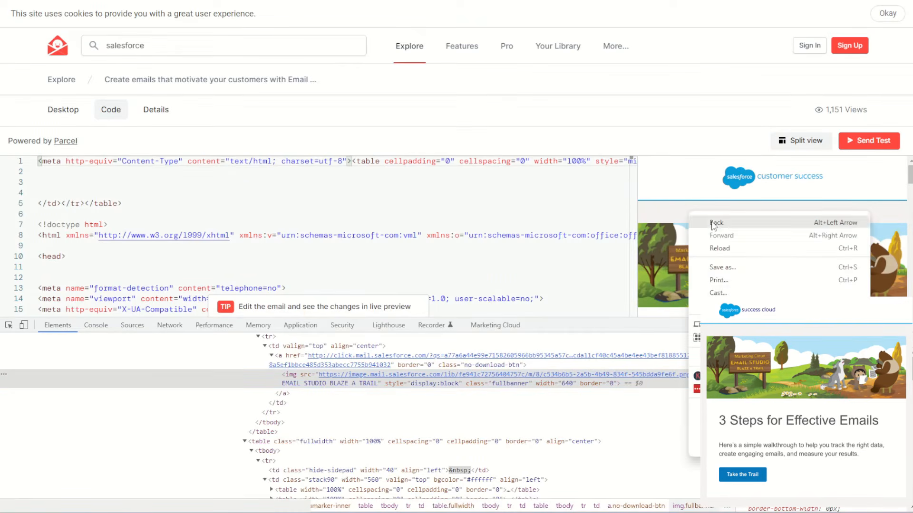
pyautogui.click(717, 382)
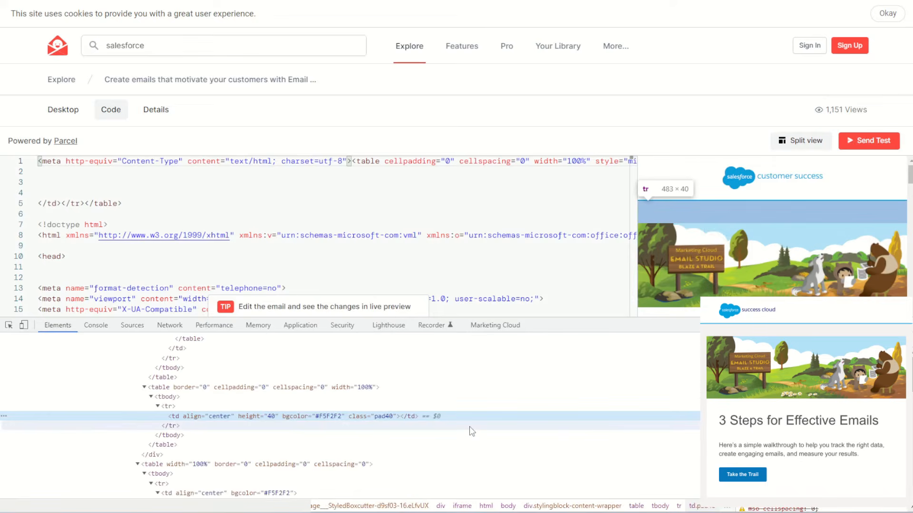
pyautogui.doubleClick(331, 418)
pyautogui.hotkey('ctrl', 'c')
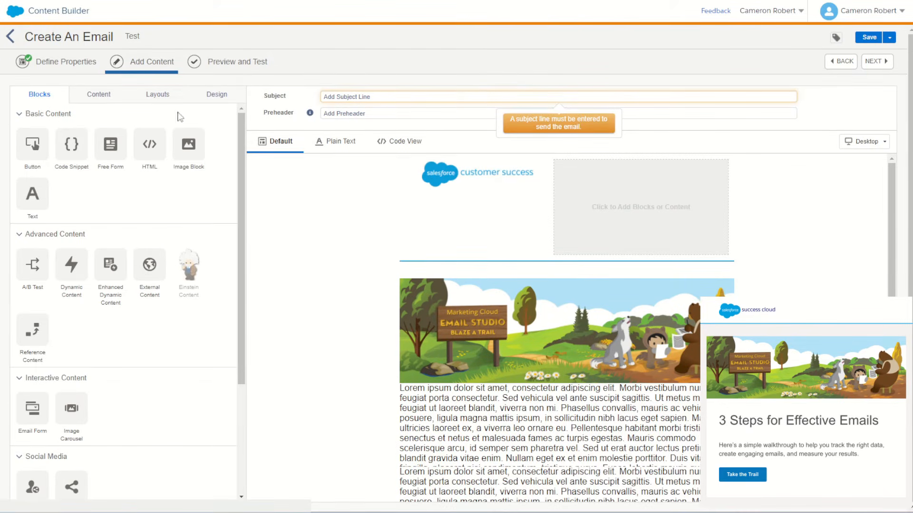
# In Content Builder, set both the template's background and content background colours to #F5F2F2.
pyautogui.click(218, 97)
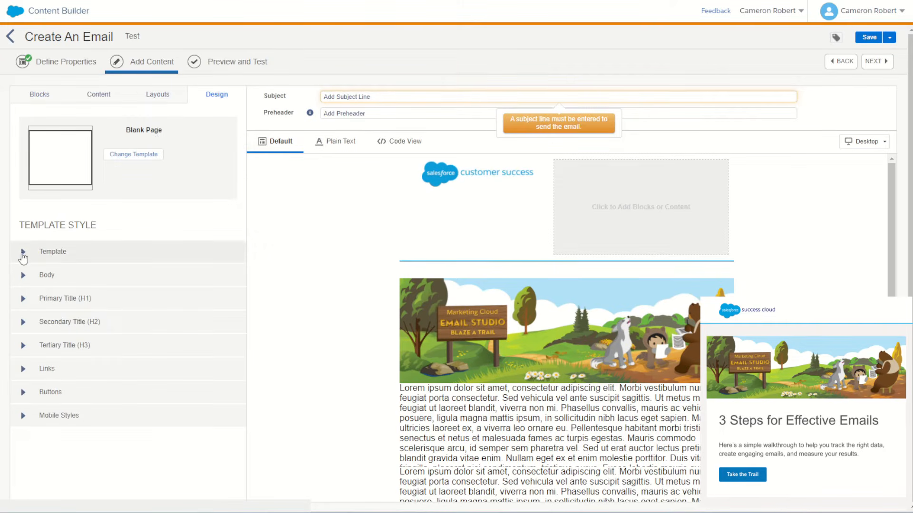
pyautogui.click(22, 254)
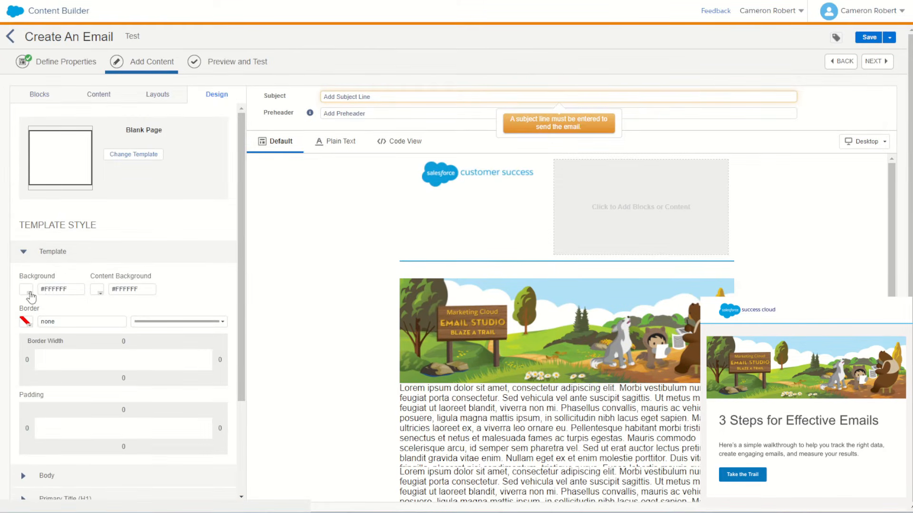
pyautogui.doubleClick(56, 289)
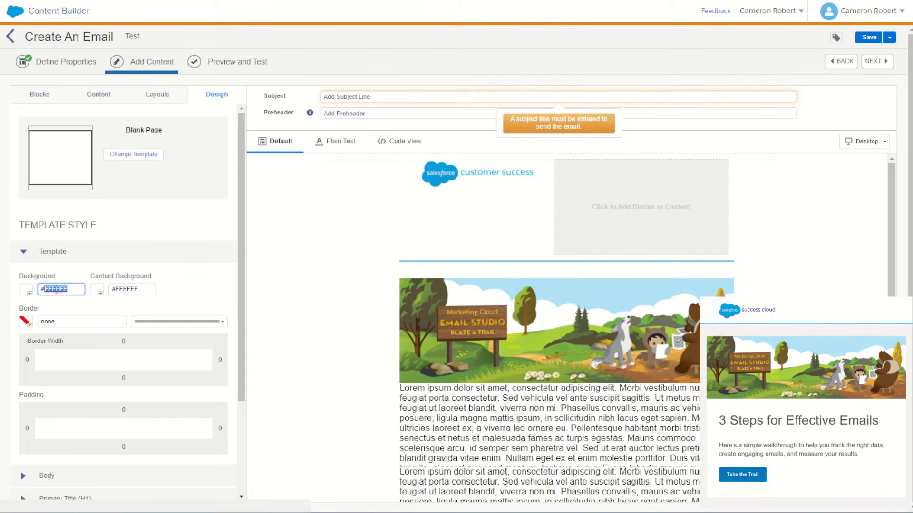
pyautogui.write('F5F5F2')
pyautogui.click(80, 315)
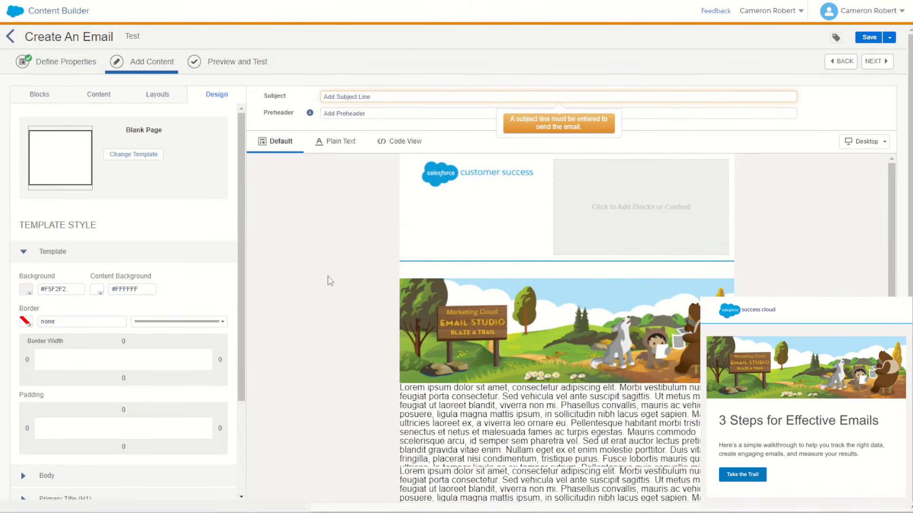
pyautogui.doubleClick(131, 288)
pyautogui.hotkey('ctrl', 'v')
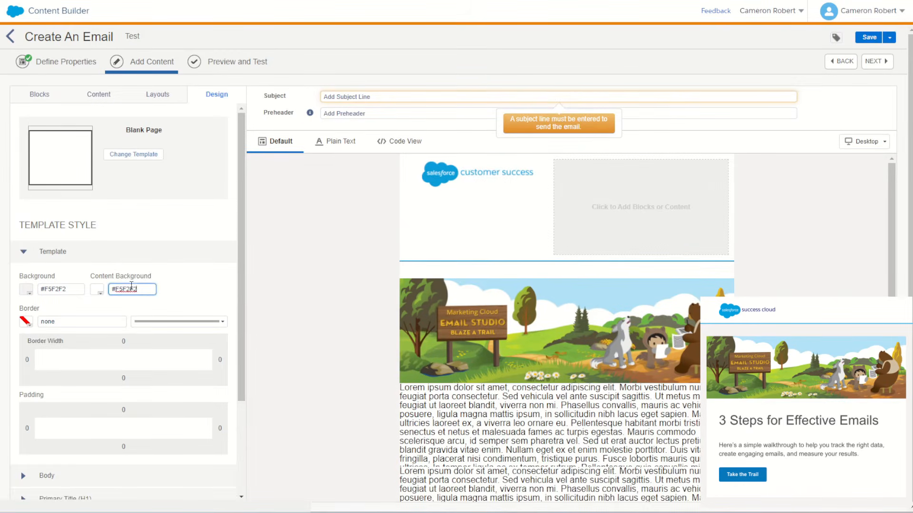
pyautogui.click(164, 293)
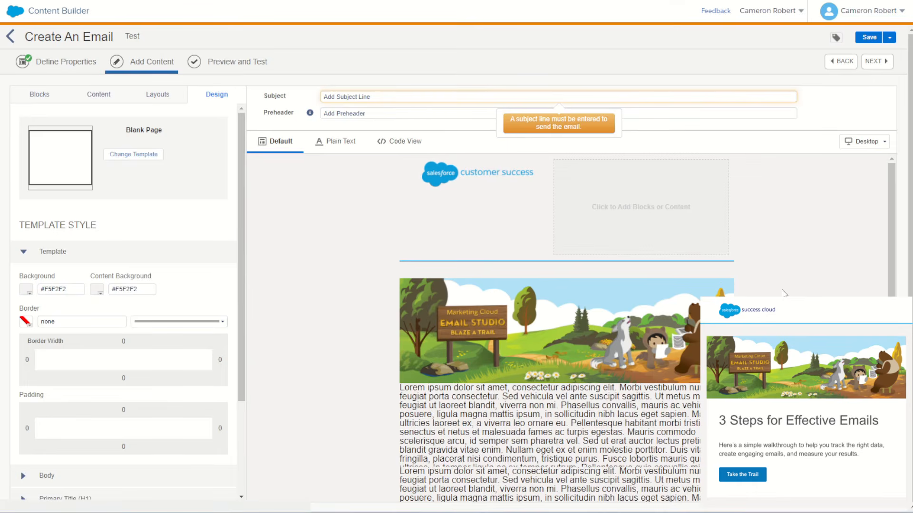
# Set the background of the header layout holding the customer success logo to white and finish editing the layout.
pyautogui.click(520, 233)
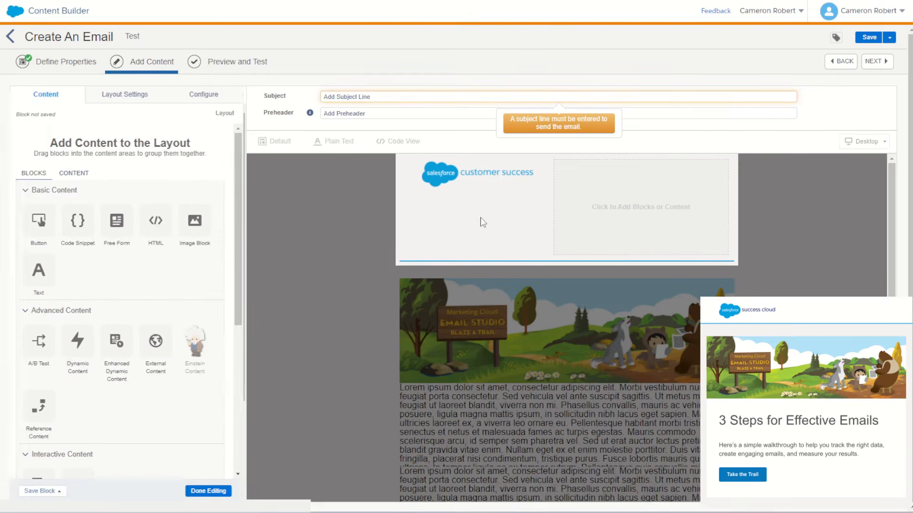
pyautogui.click(141, 96)
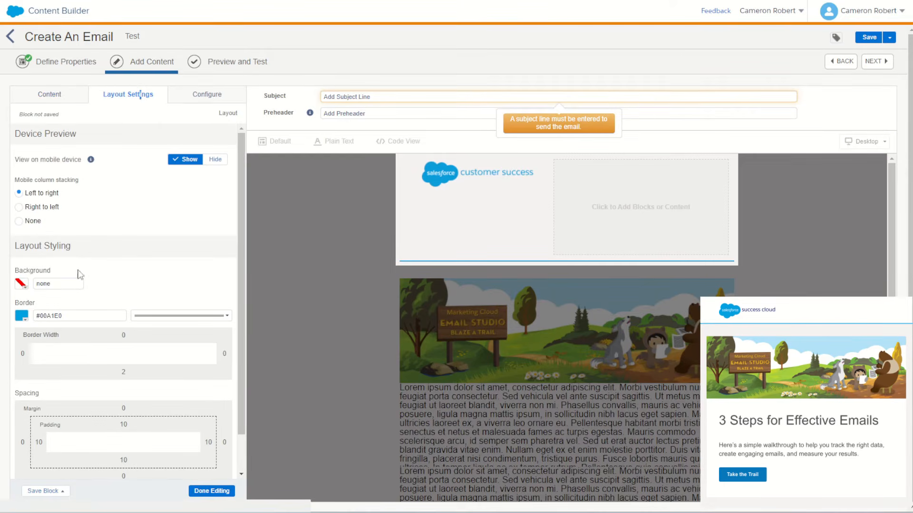
pyautogui.click(22, 286)
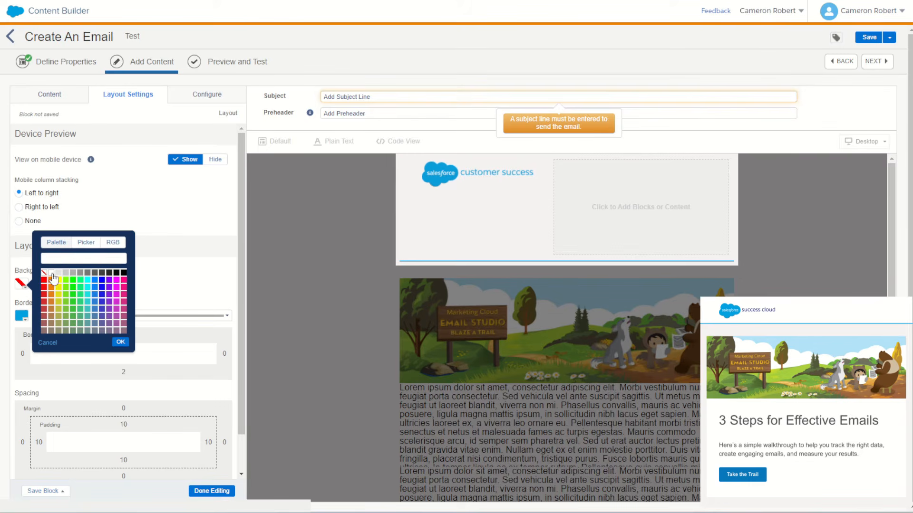
pyautogui.click(121, 343)
pyautogui.click(342, 281)
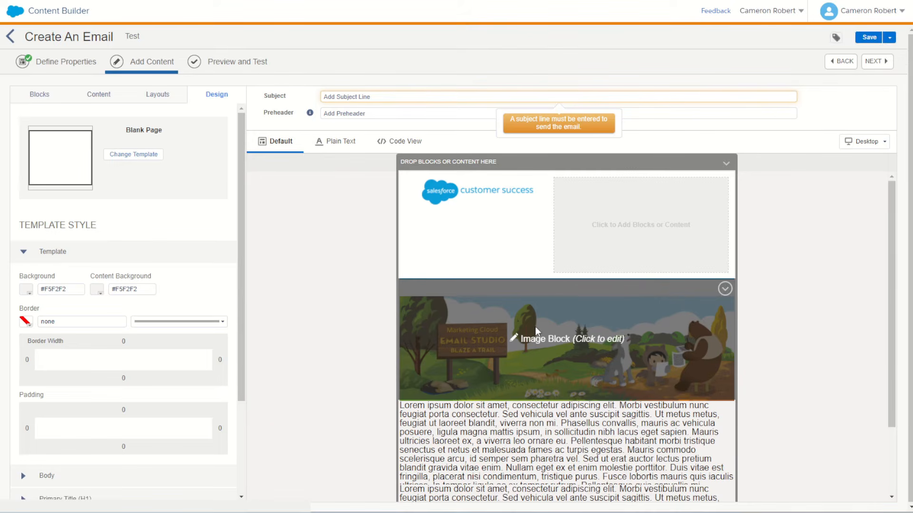
# Copy the heading "3 Steps for Effective Emails" from the sample email into the text block directly below the banner in Content Builder.
pyautogui.scroll(-2, 547, 313)
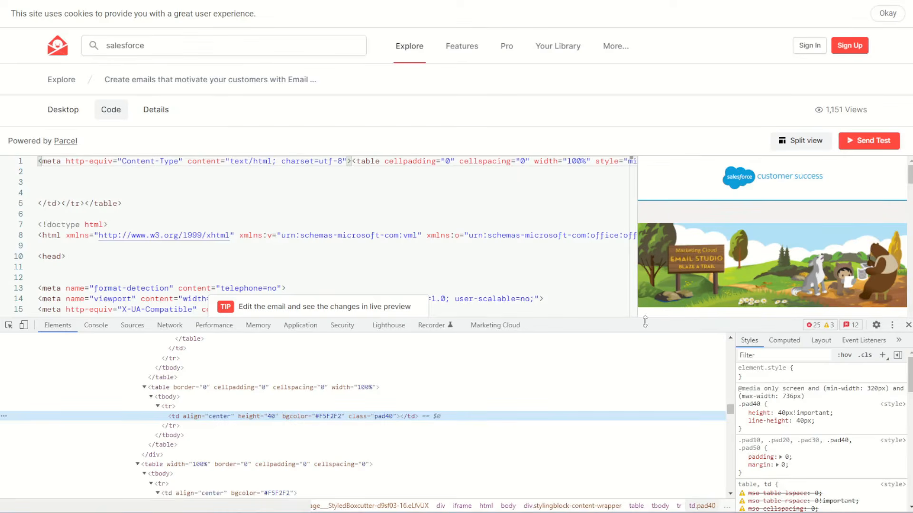
pyautogui.click(908, 325)
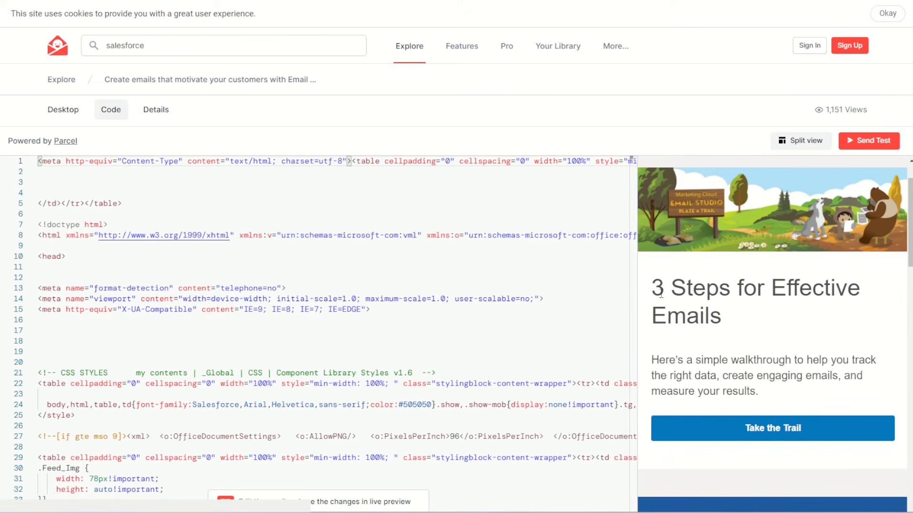
pyautogui.moveTo(654, 286); pyautogui.dragTo(722, 314)
pyautogui.hotkey('ctrl', 'c')
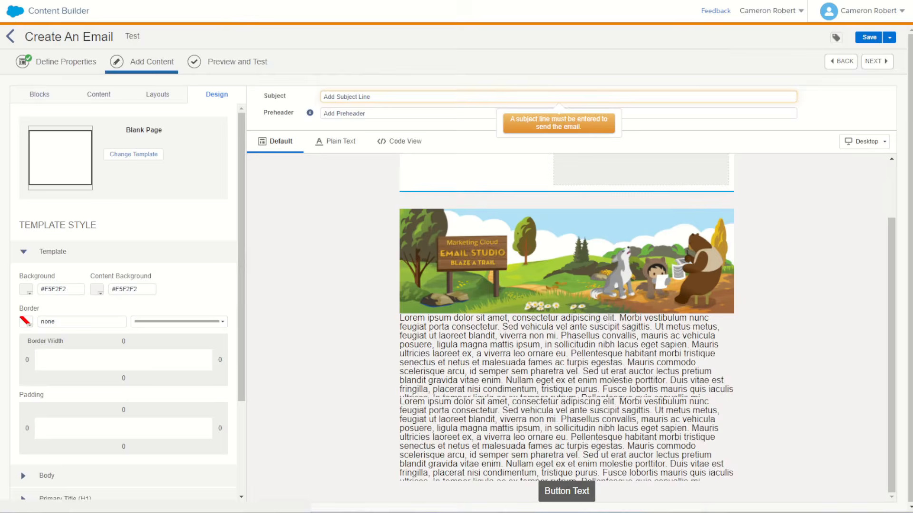
pyautogui.click(560, 355)
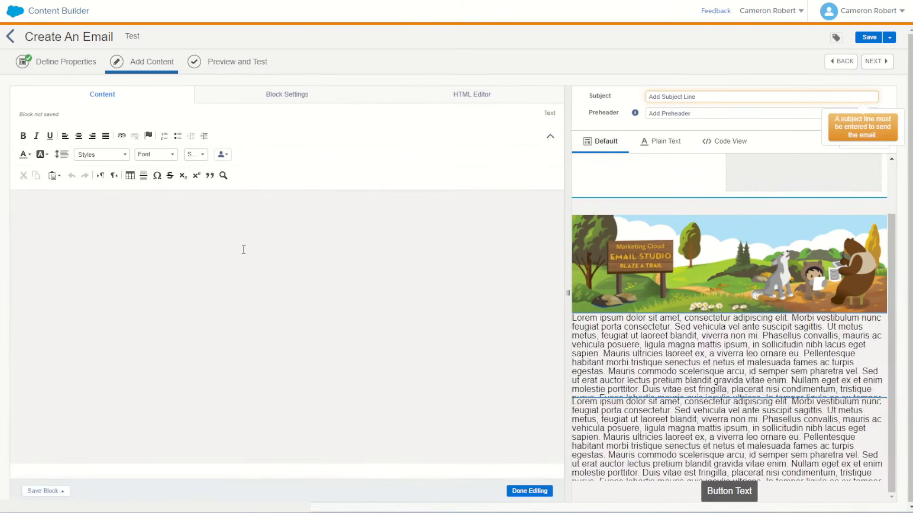
pyautogui.click(237, 231)
pyautogui.hotkey('ctrl', 'v')
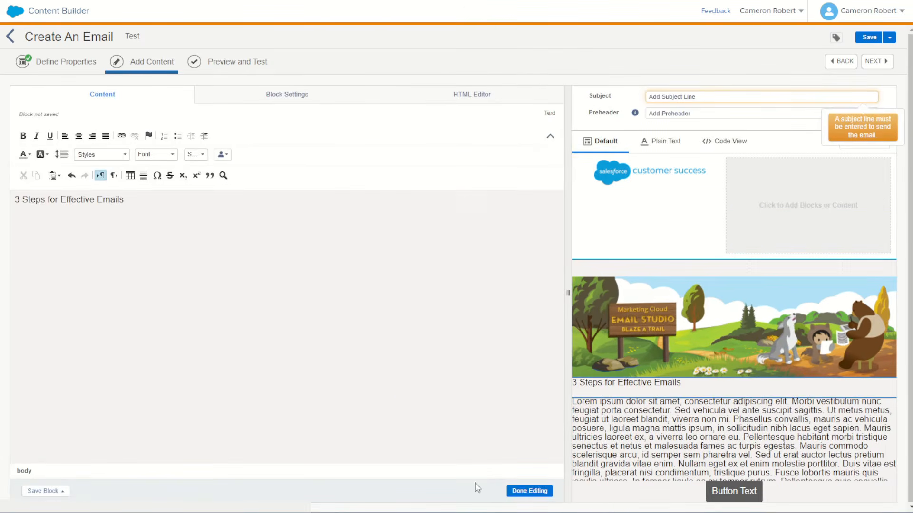
pyautogui.click(525, 491)
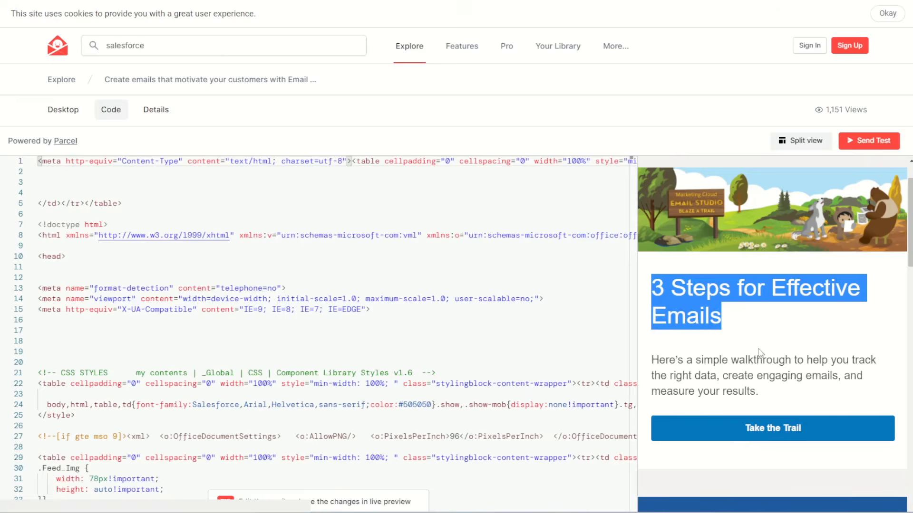
# Copy the sample's "Here's a simple walkthrough" paragraph into the second text block below the heading and finish editing it.
pyautogui.scroll(-1, 759, 352)
pyautogui.moveTo(760, 336); pyautogui.dragTo(654, 309)
pyautogui.hotkey('ctrl', 'c')
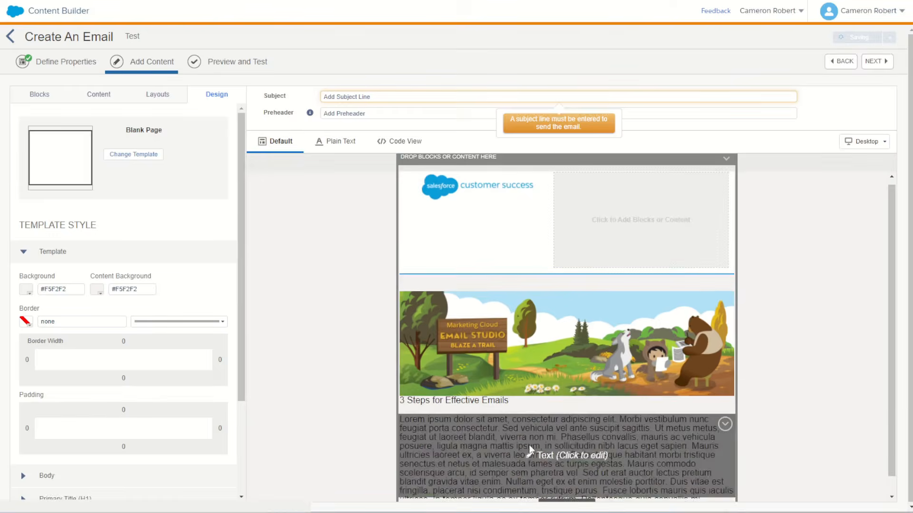
pyautogui.click(529, 444)
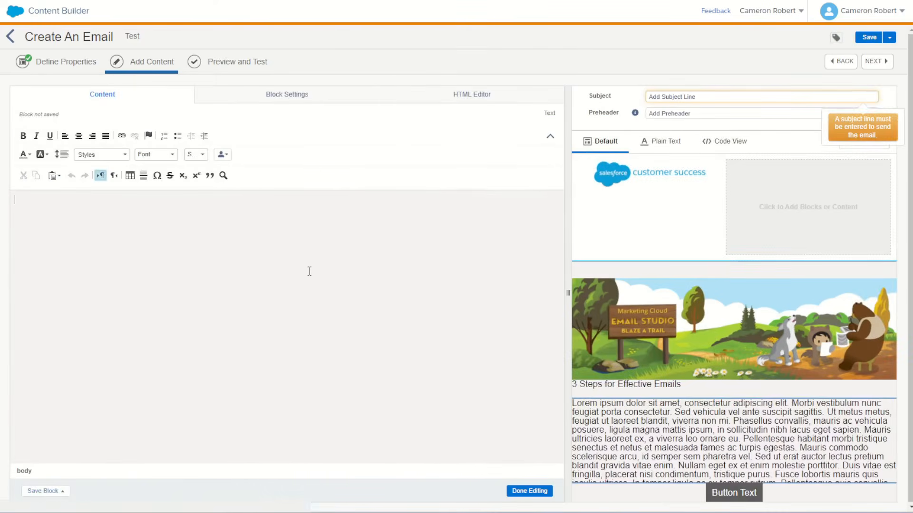
pyautogui.hotkey('ctrl', 'v')
pyautogui.click(517, 492)
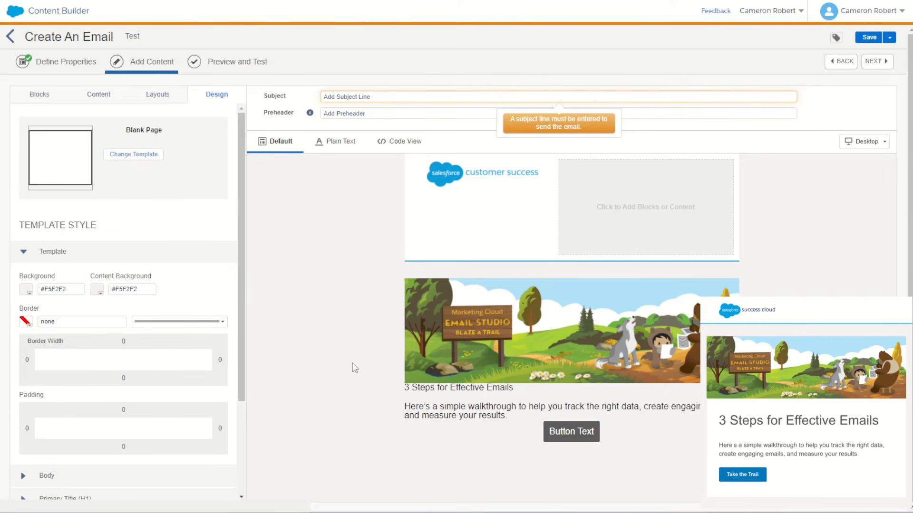
# Give the "3 Steps for Effective Emails" text block a #FFFFFF background and 40px padding on all sides, then finish editing.
pyautogui.click(432, 409)
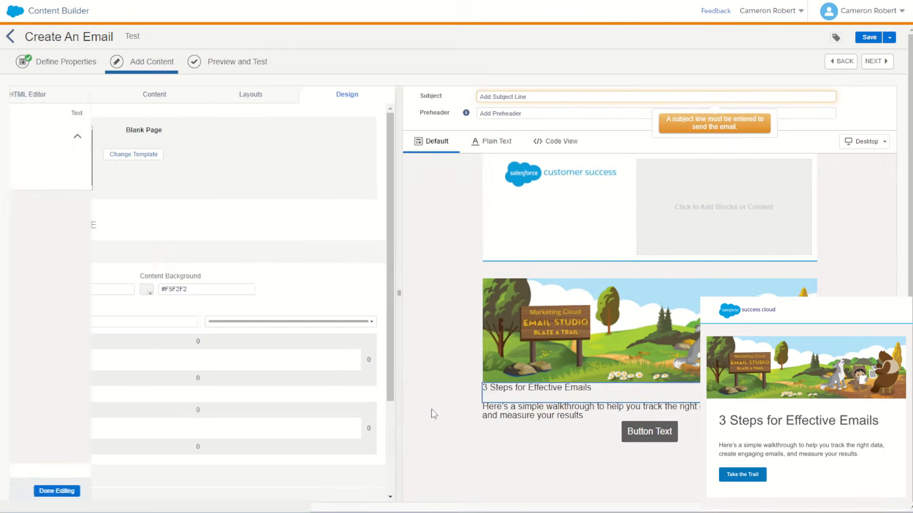
pyautogui.click(289, 95)
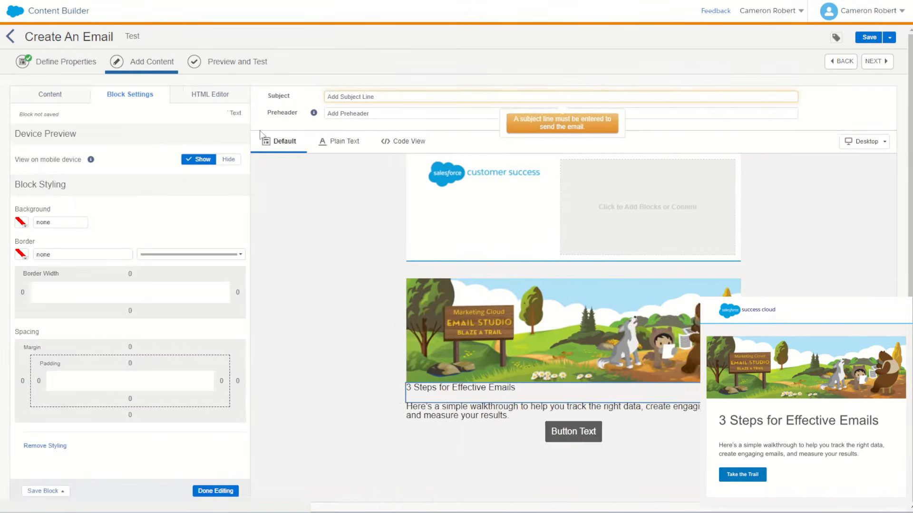
pyautogui.click(22, 223)
pyautogui.click(53, 216)
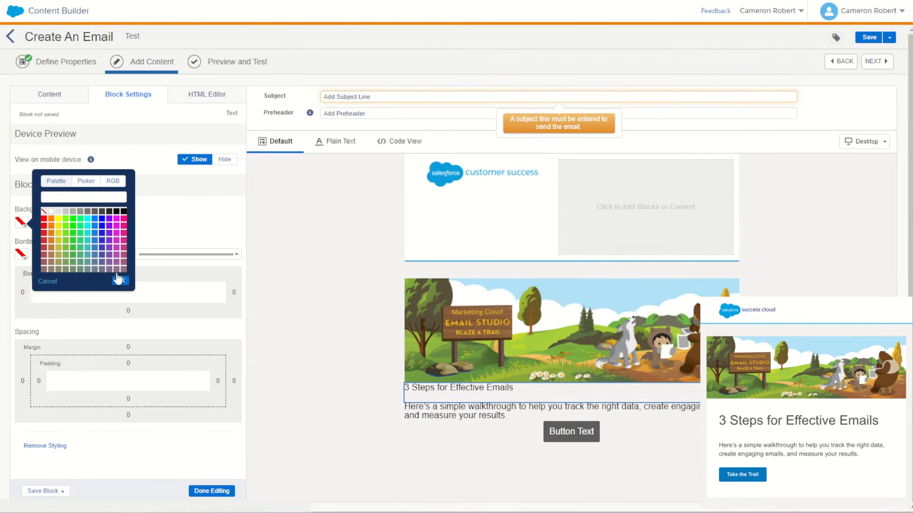
pyautogui.click(123, 282)
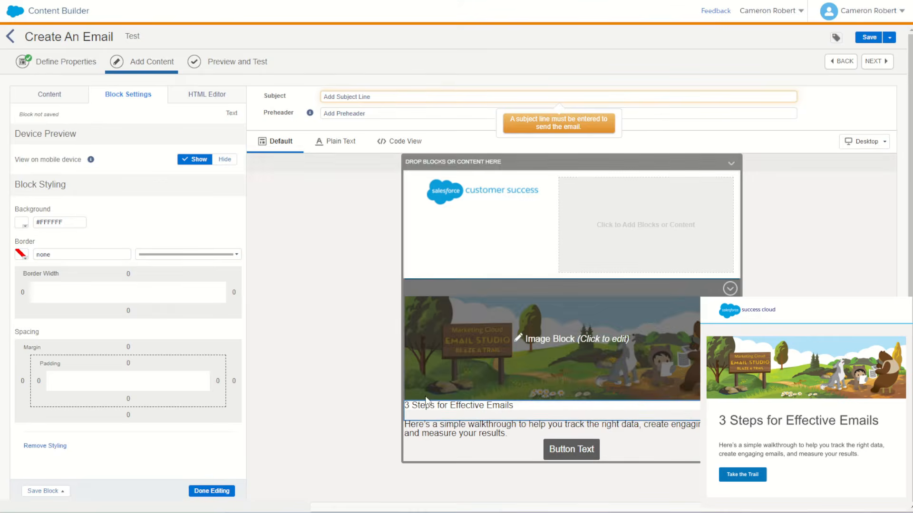
pyautogui.click(76, 371)
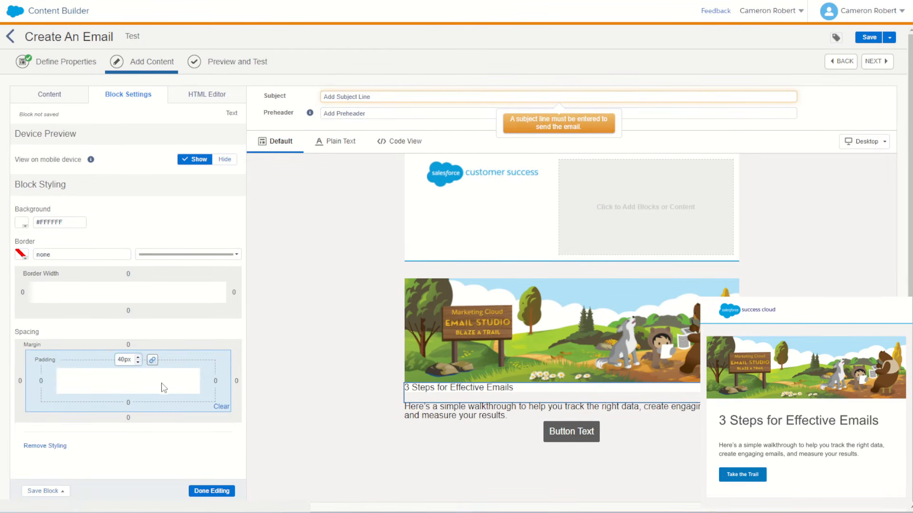
pyautogui.click(287, 326)
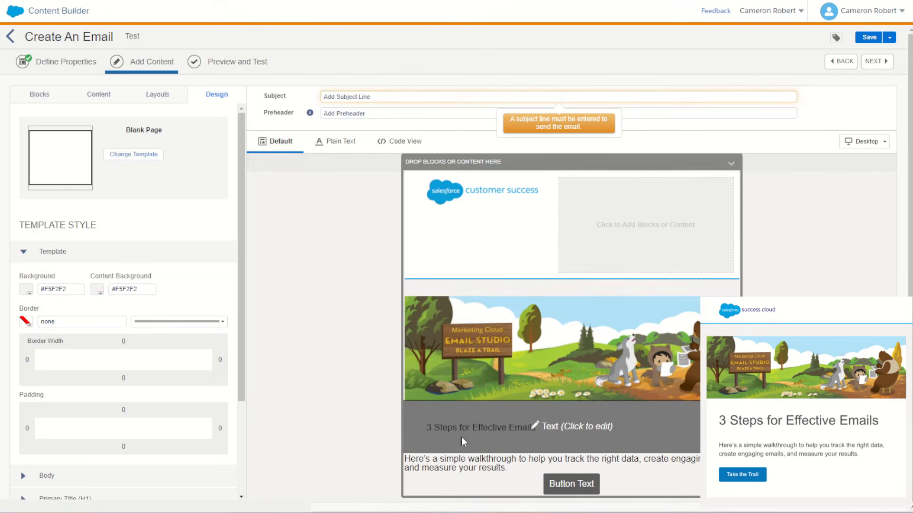
# Set the font size of the "3 Steps for Effective Emails" heading to 30 and finish editing the block.
pyautogui.click(464, 434)
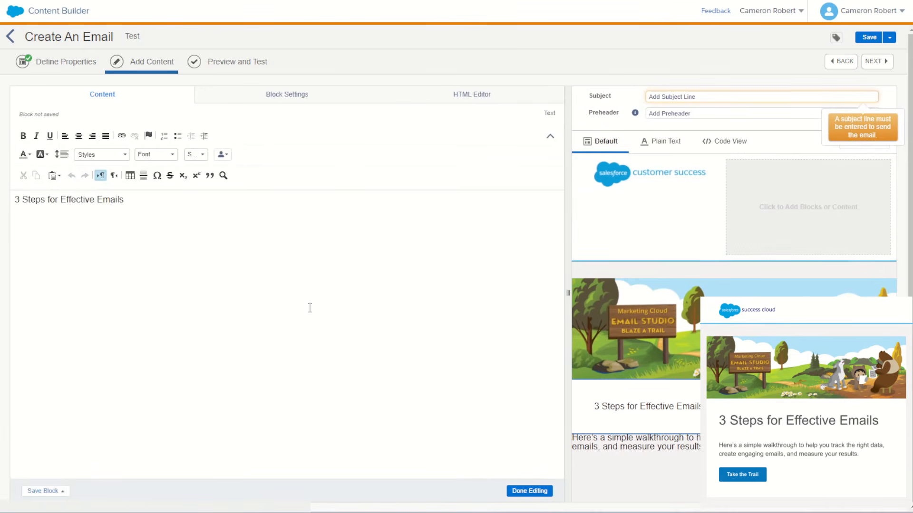
pyautogui.tripleClick(153, 198)
pyautogui.click(200, 157)
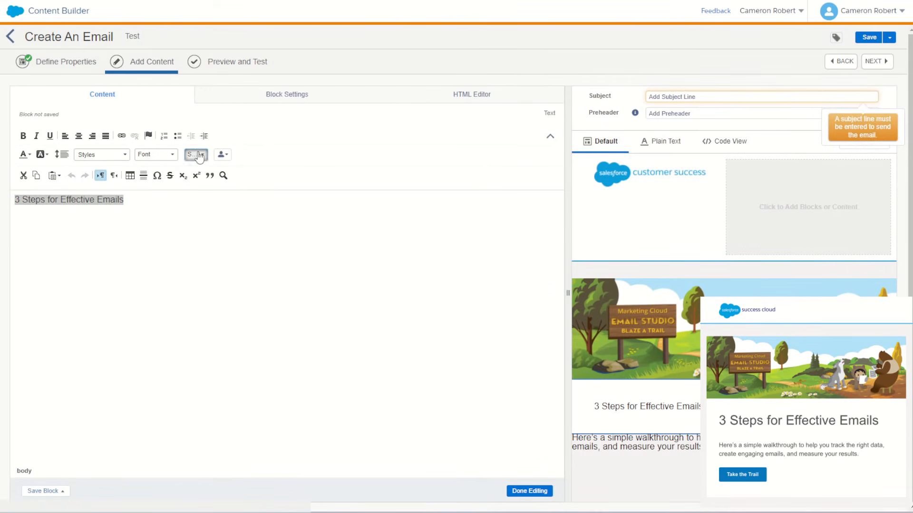
pyautogui.scroll(-8, 246, 179)
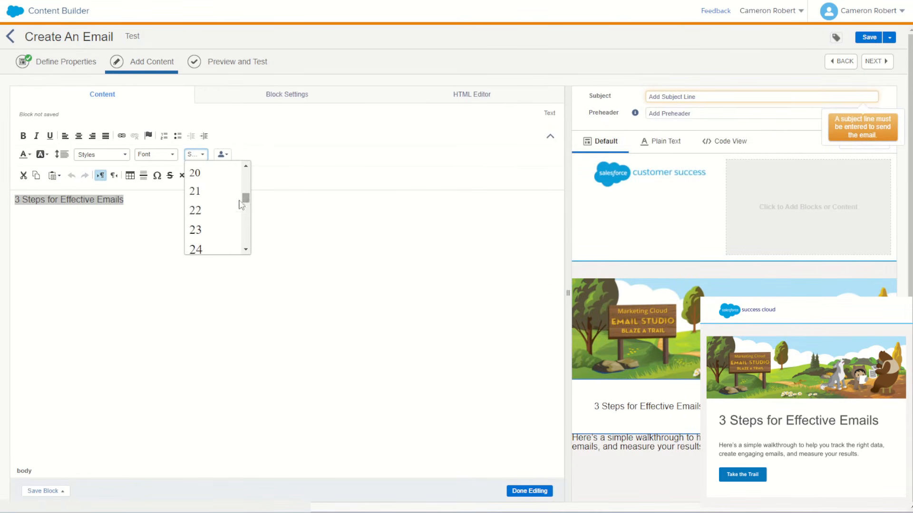
pyautogui.click(205, 180)
pyautogui.click(220, 251)
pyautogui.moveTo(164, 203); pyautogui.dragTo(1, 196)
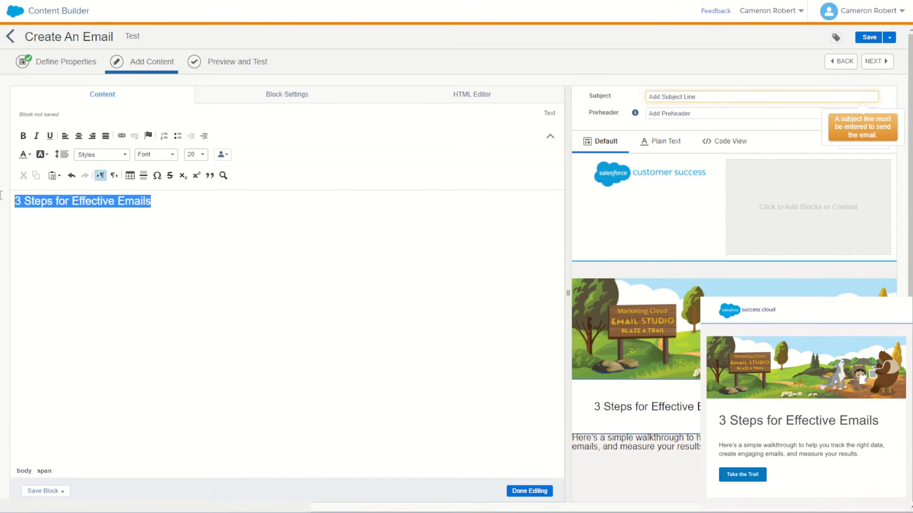
pyautogui.click(202, 154)
pyautogui.scroll(-3, 213, 209)
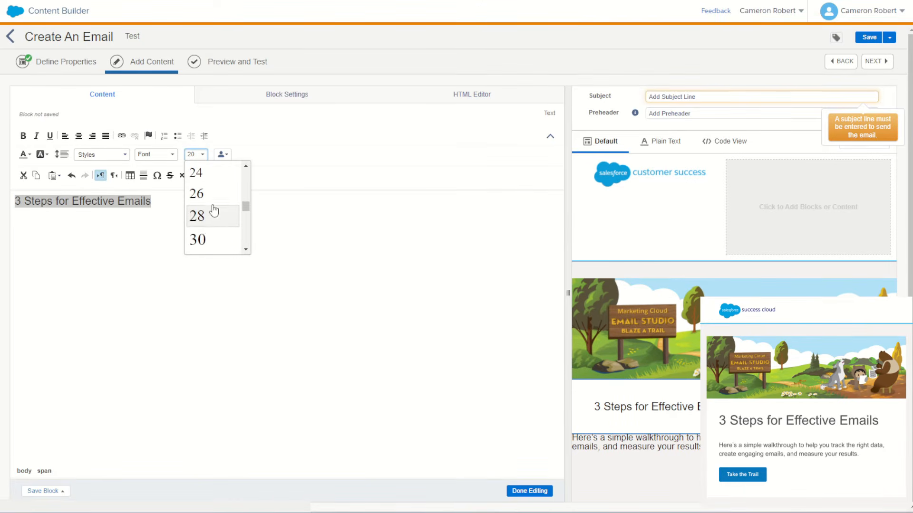
pyautogui.click(209, 238)
pyautogui.click(270, 323)
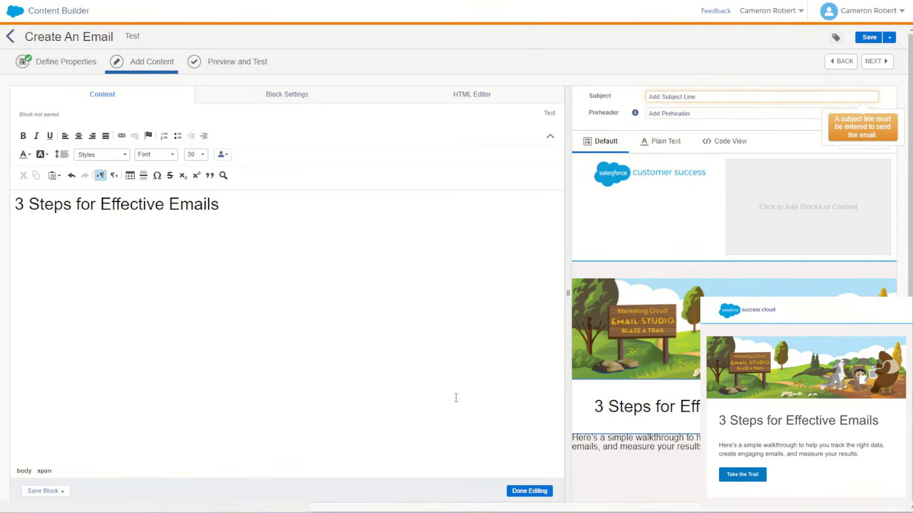
pyautogui.click(523, 491)
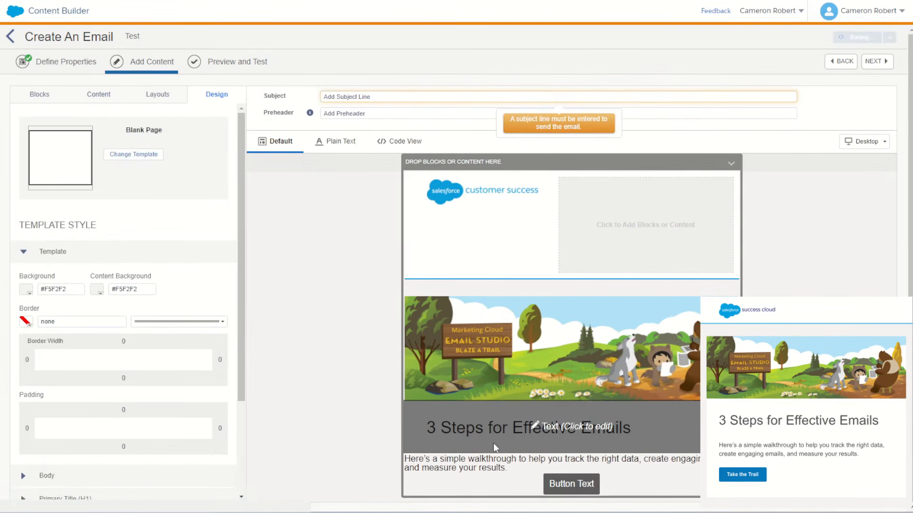
# Compare the block settings of the walkthrough paragraph with the background and padding of the heading block.
pyautogui.click(499, 459)
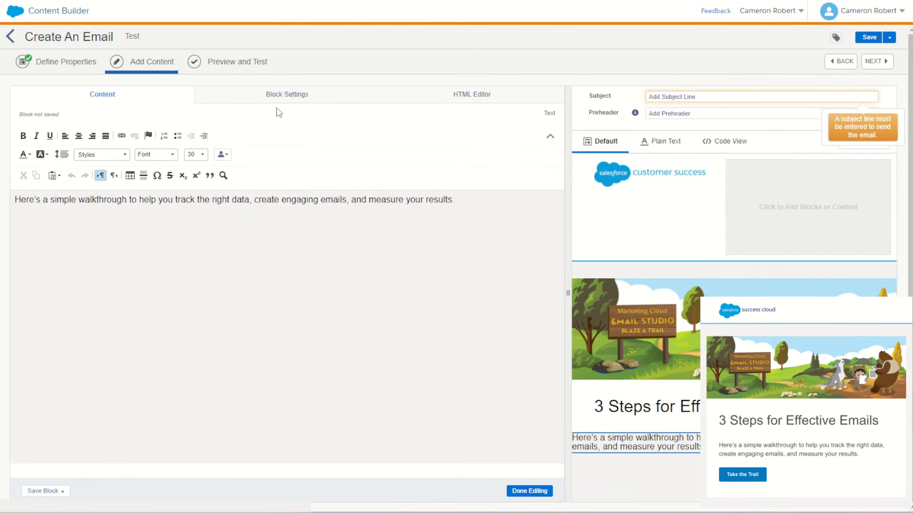
pyautogui.click(285, 97)
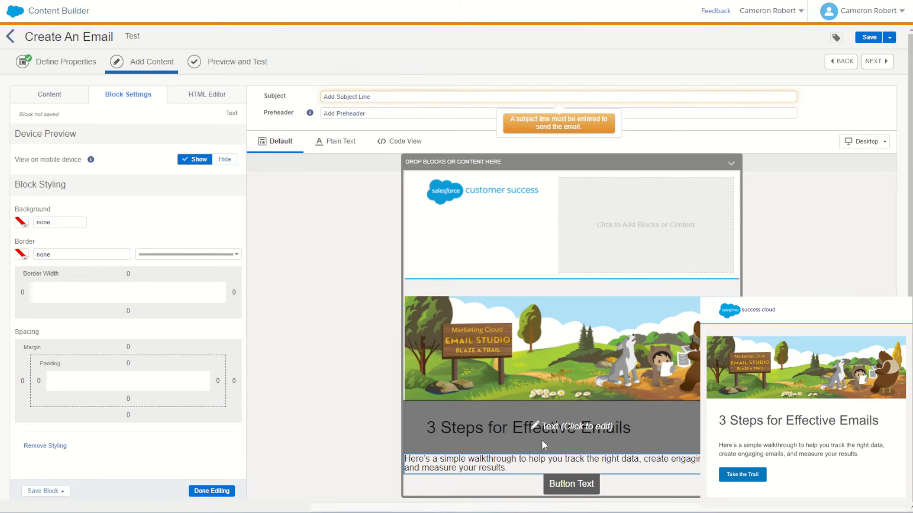
pyautogui.click(541, 440)
pyautogui.click(285, 93)
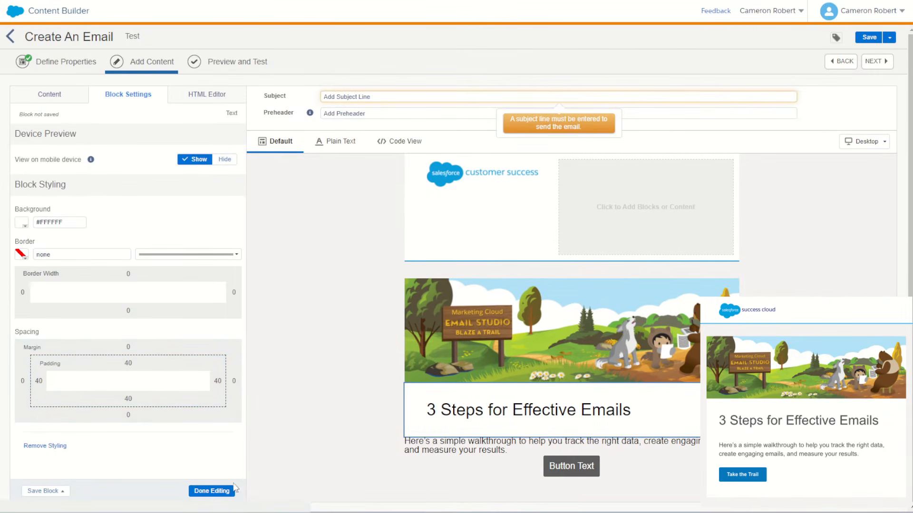
pyautogui.click(212, 491)
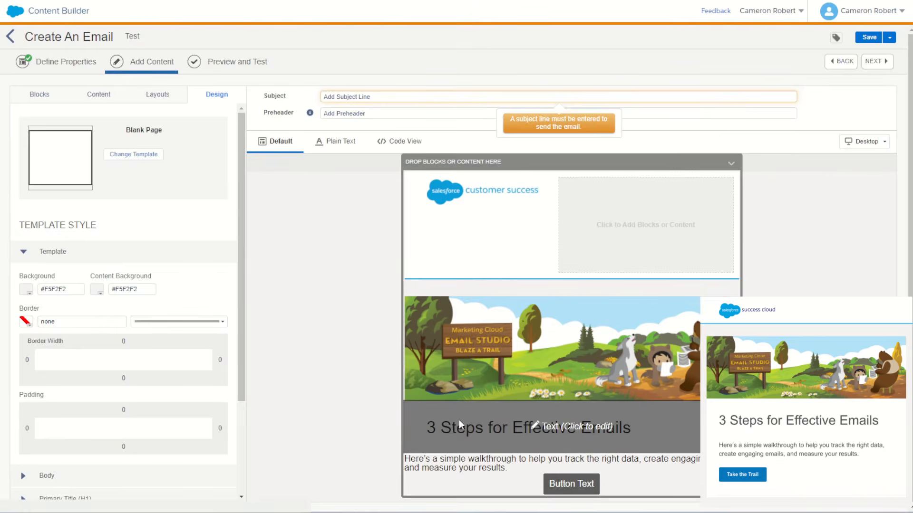
# Set the walkthrough paragraph block's padding to 40px on all sides, then unlink the sides and reduce the top padding to 0.
pyautogui.click(466, 460)
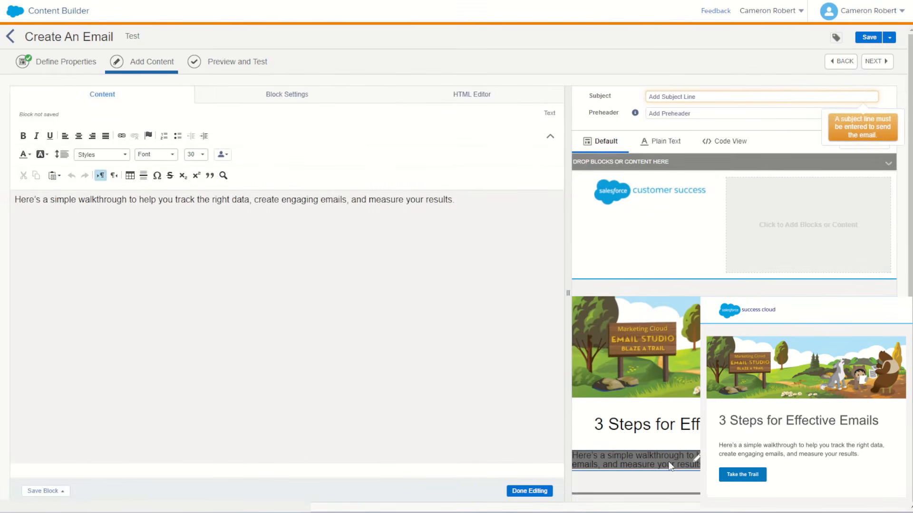
pyautogui.click(284, 97)
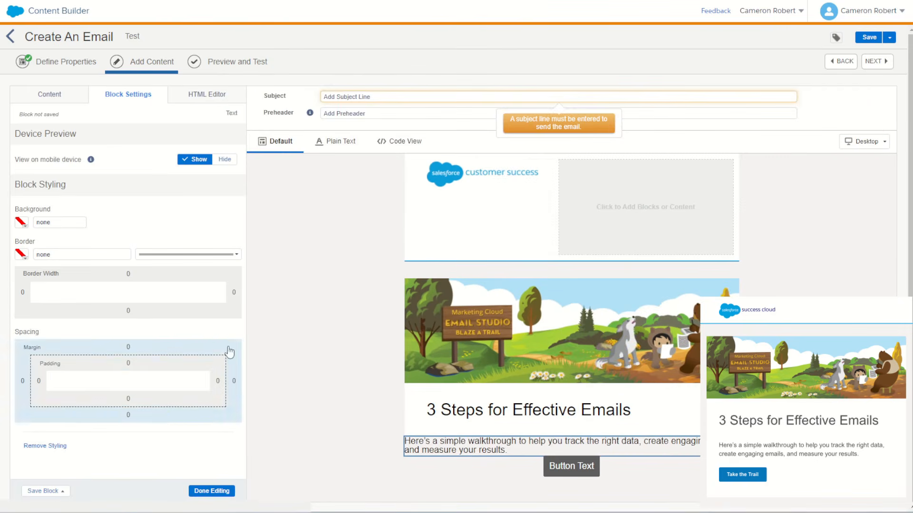
pyautogui.click(119, 361)
pyautogui.write('40')
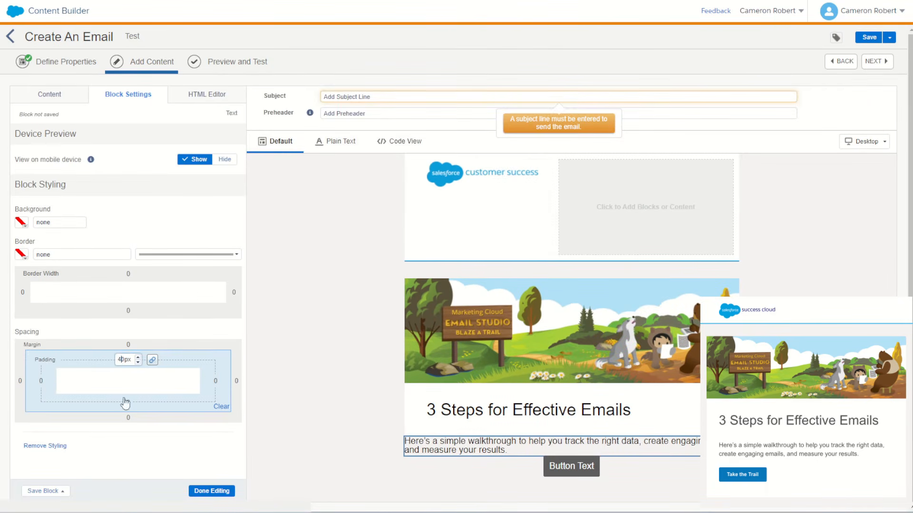
pyautogui.click(131, 445)
pyautogui.click(147, 362)
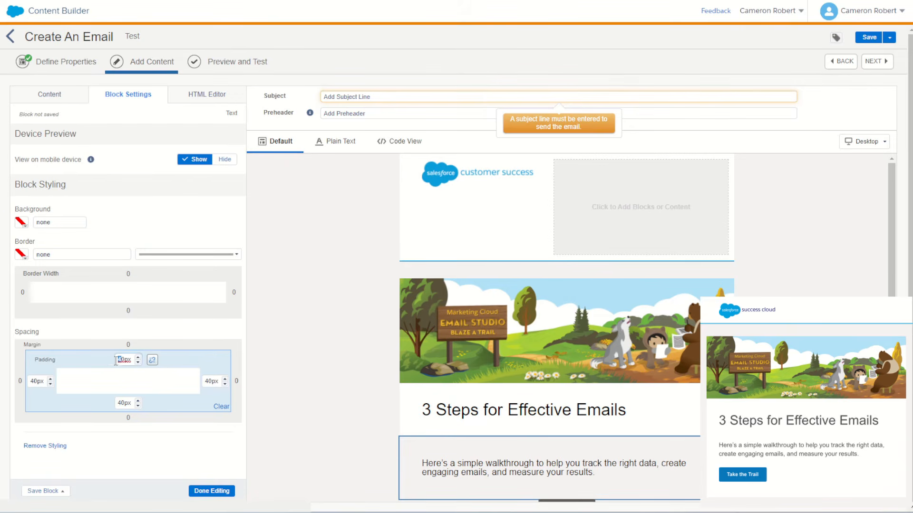
pyautogui.press('BackSpace')
pyautogui.click(186, 425)
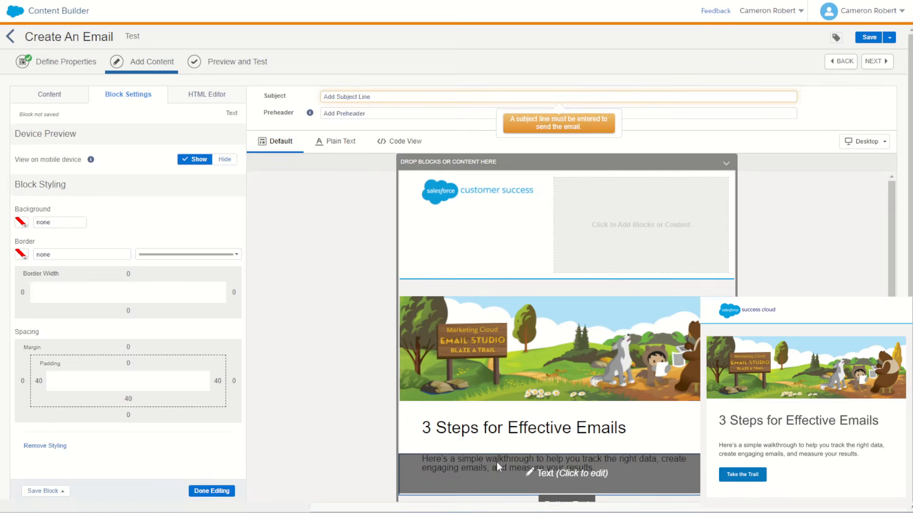
# Give the walkthrough paragraph block a #FFFFFF background.
pyautogui.click(21, 222)
pyautogui.click(51, 213)
pyautogui.click(120, 281)
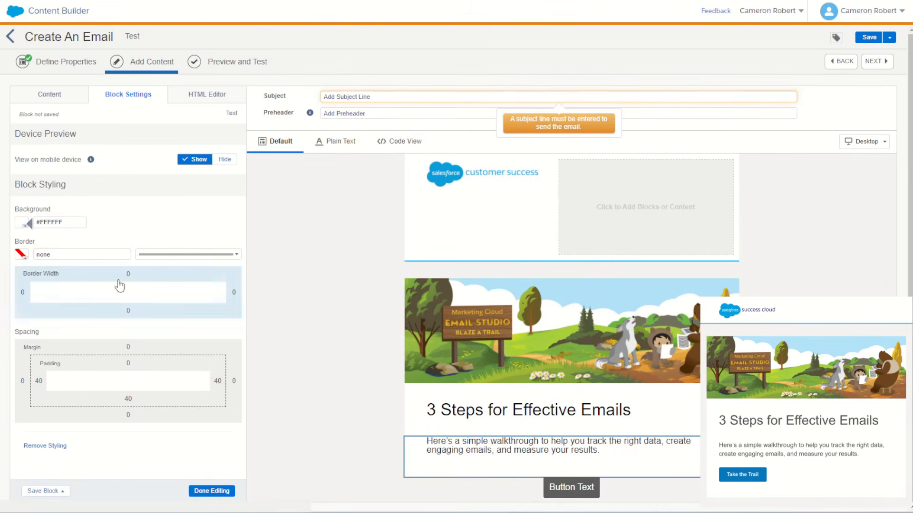
pyautogui.scroll(-1, 501, 466)
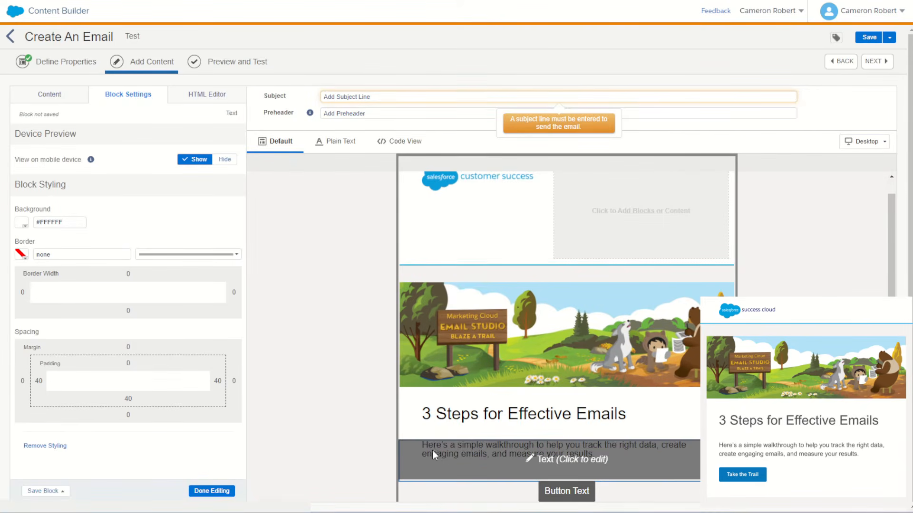
# Set the line spacing of the walkthrough paragraph to 1.5 and finish editing the block.
pyautogui.click(61, 96)
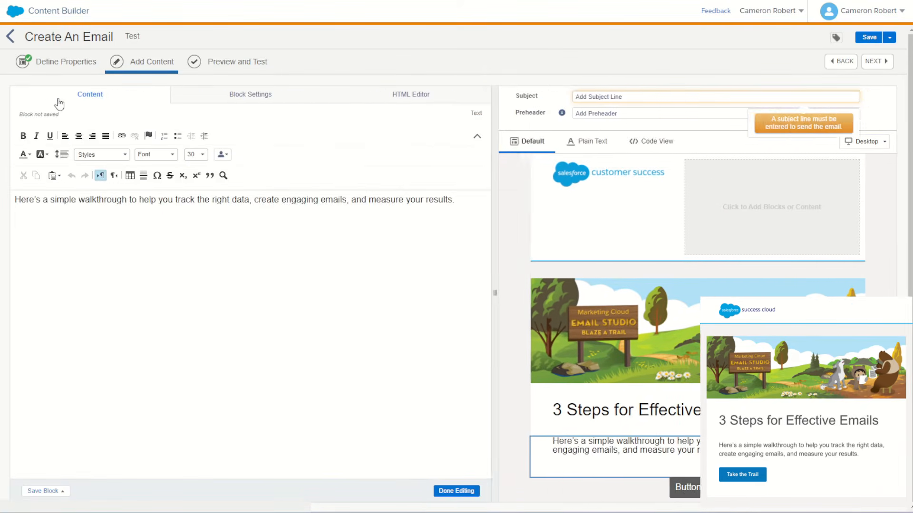
pyautogui.moveTo(480, 203); pyautogui.dragTo(14, 200)
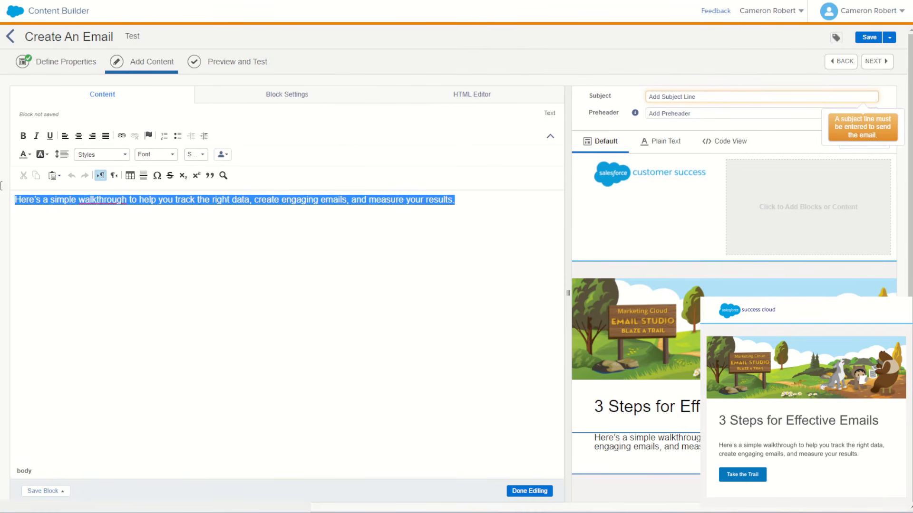
pyautogui.click(62, 155)
pyautogui.click(76, 194)
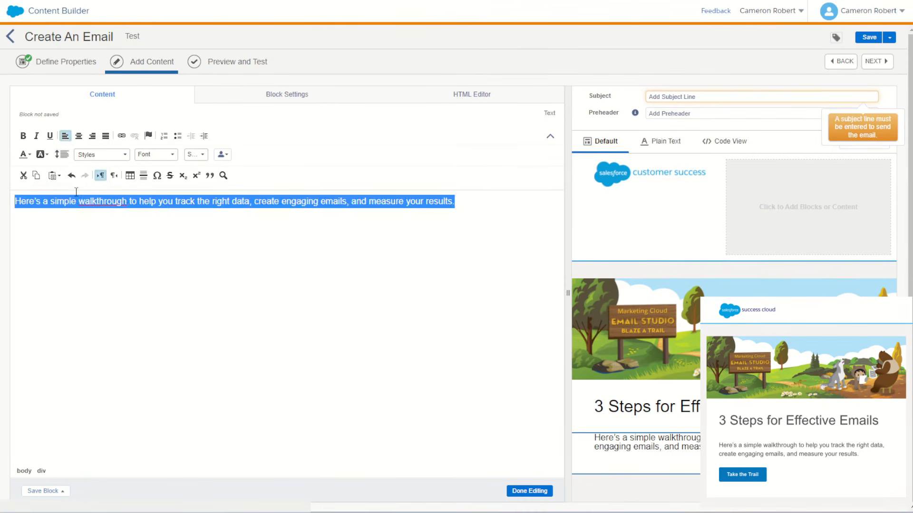
pyautogui.click(173, 285)
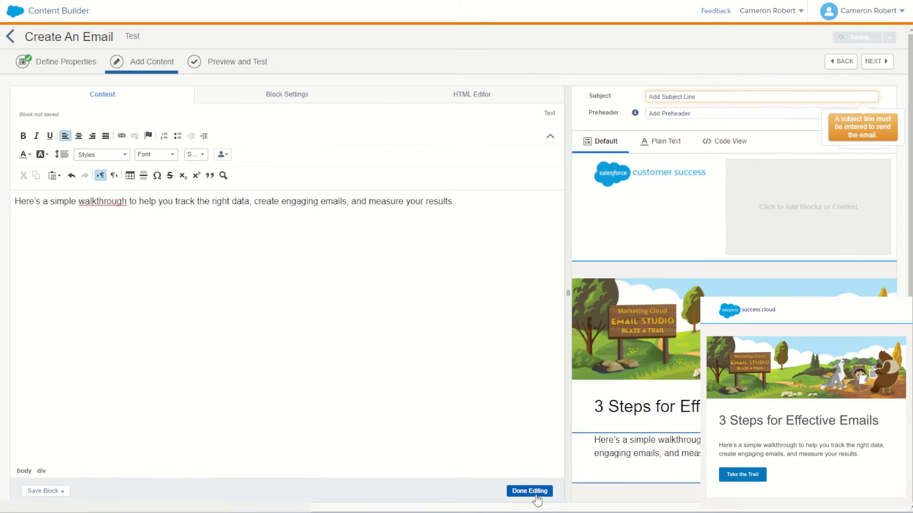
pyautogui.click(528, 491)
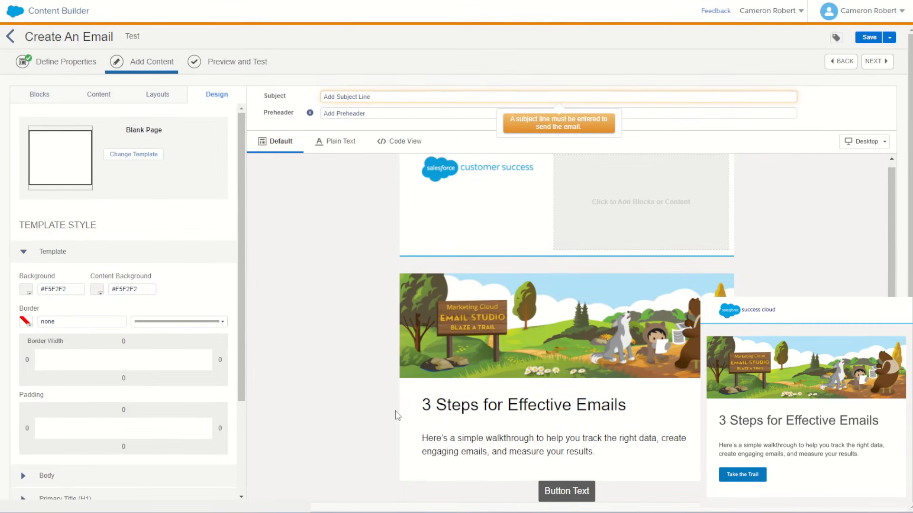
# Switch the preview to mobile and set the line spacing of the "3 Steps for Effective Emails" heading to 1.5.
pyautogui.click(864, 141)
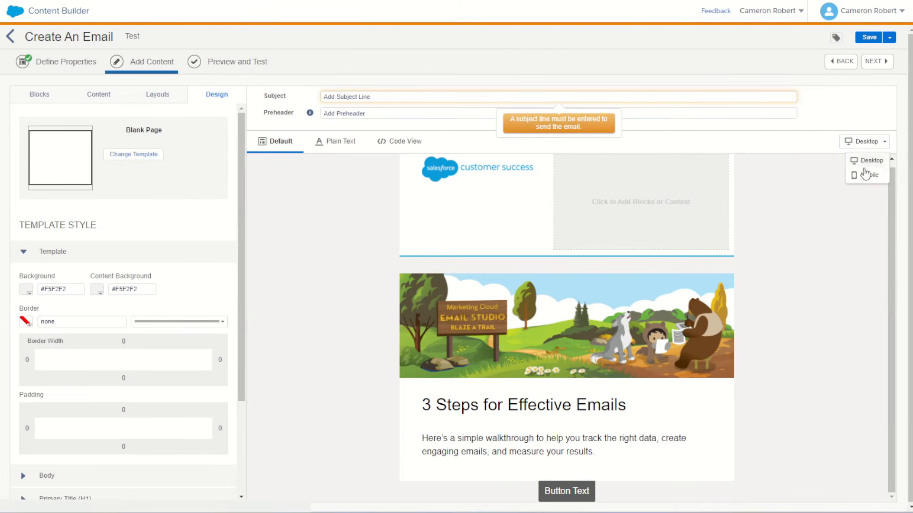
pyautogui.click(866, 174)
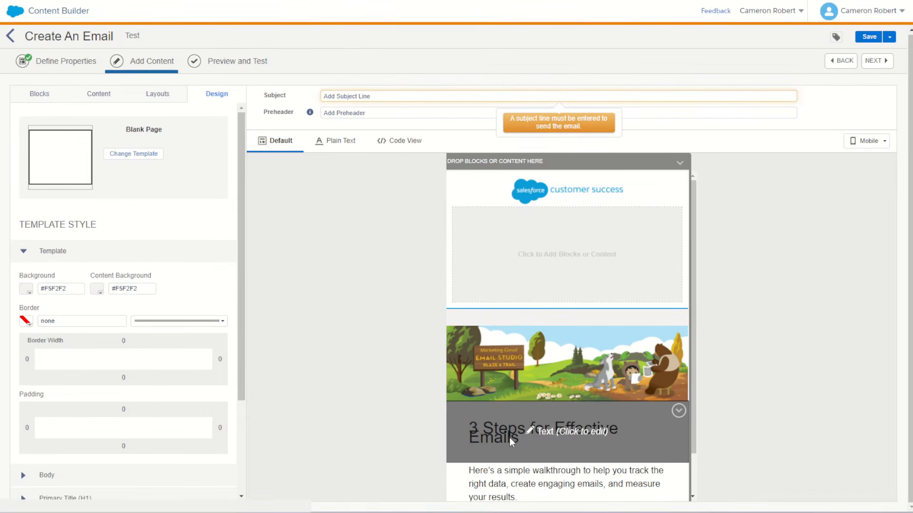
pyautogui.click(559, 436)
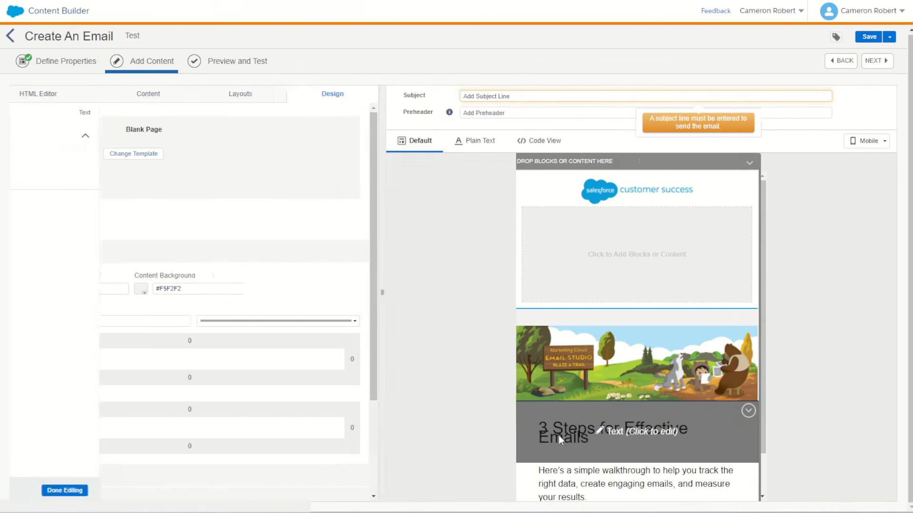
pyautogui.moveTo(251, 207); pyautogui.dragTo(97, 195)
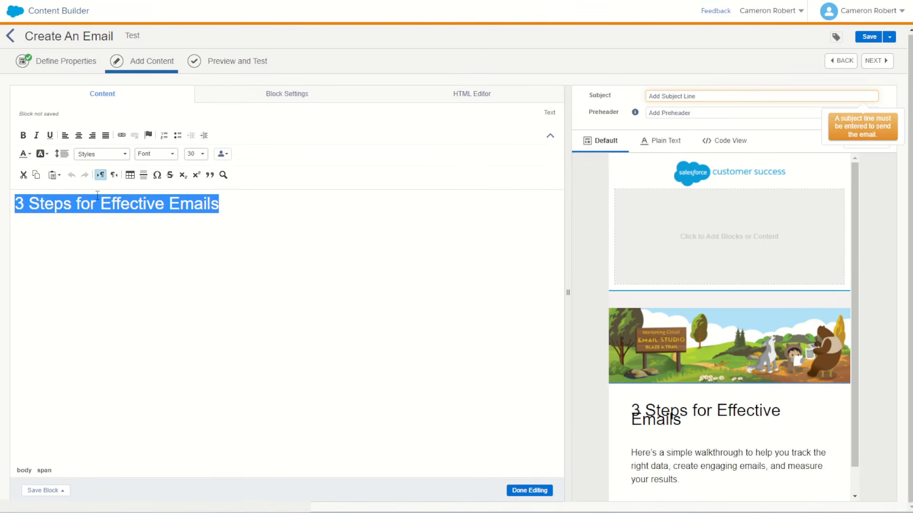
pyautogui.click(61, 154)
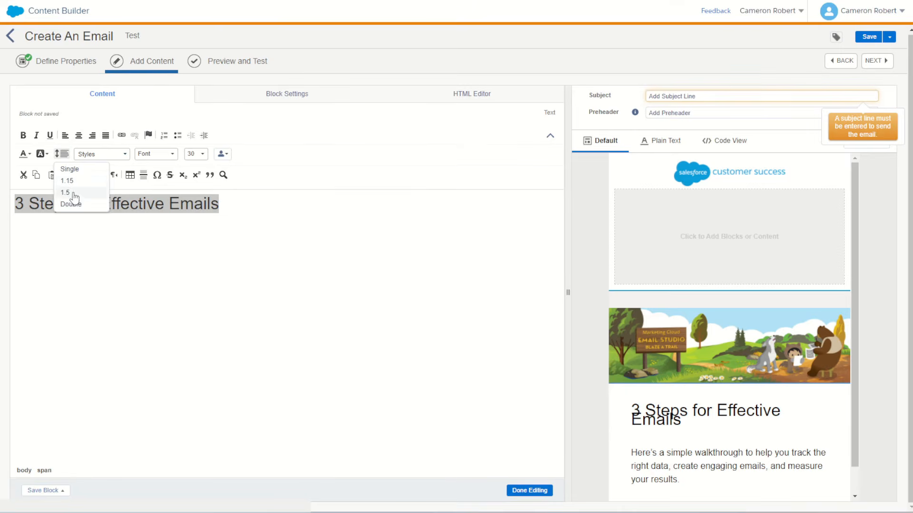
pyautogui.click(83, 192)
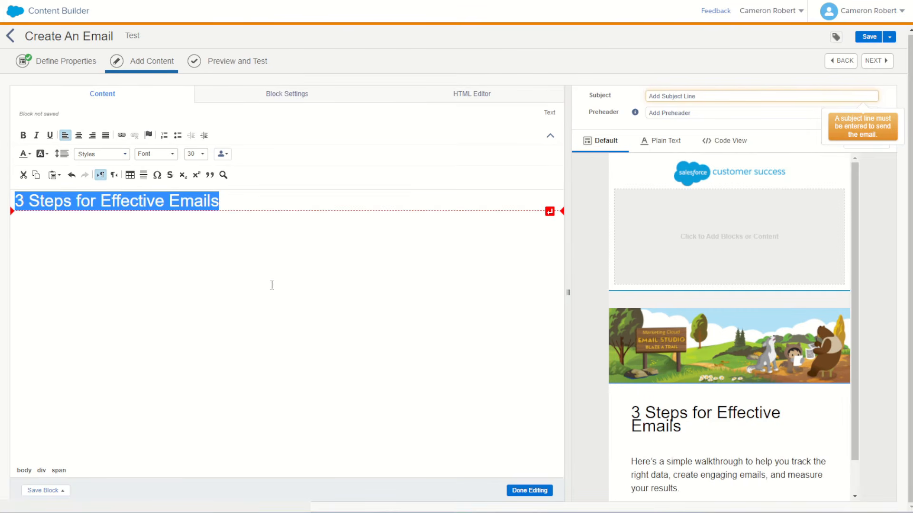
# Set the heading's font size to 26, finish editing the block and return the preview to desktop.
pyautogui.click(196, 153)
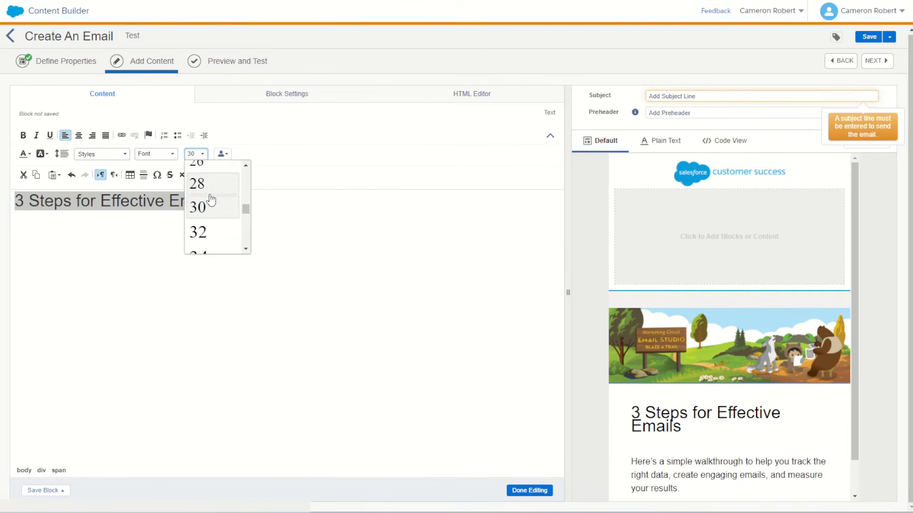
pyautogui.click(204, 163)
pyautogui.click(312, 310)
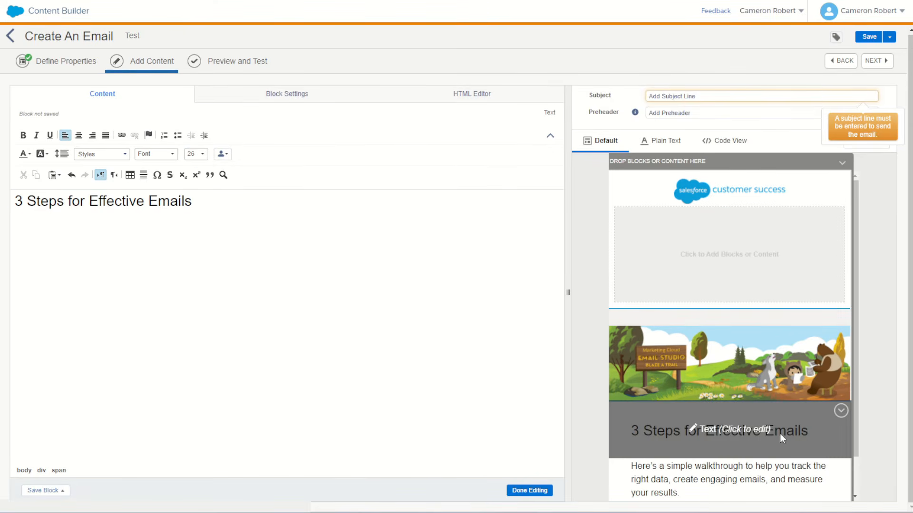
pyautogui.click(529, 490)
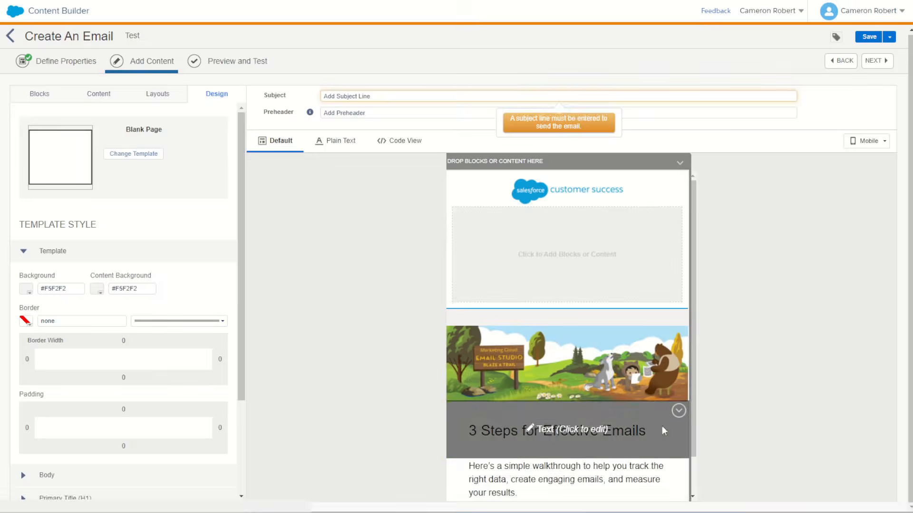
pyautogui.click(868, 141)
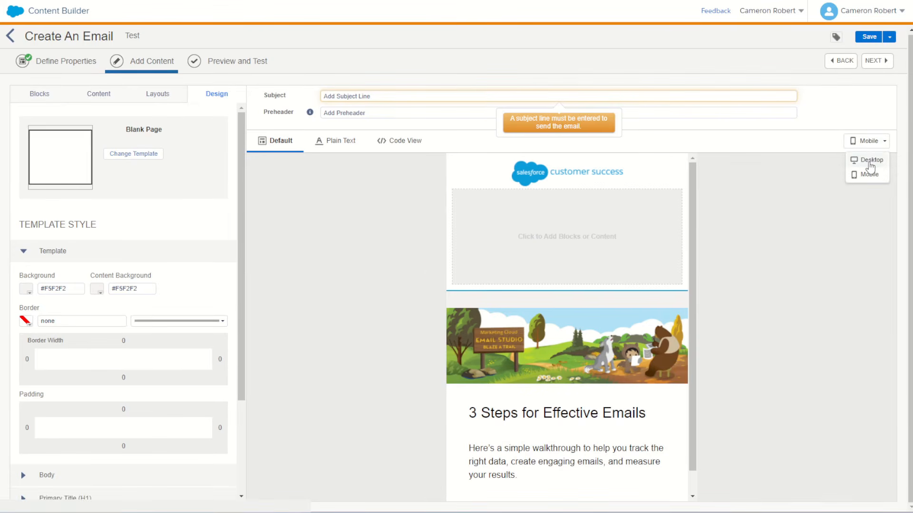
pyautogui.click(870, 163)
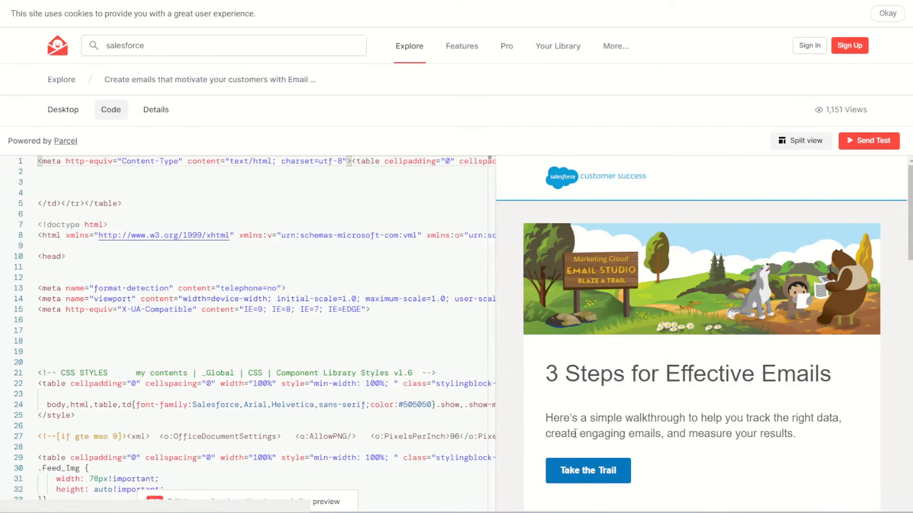
# Check the button in the sample email and change the email button's text to "Take the Trail".
pyautogui.scroll(-1, 634, 441)
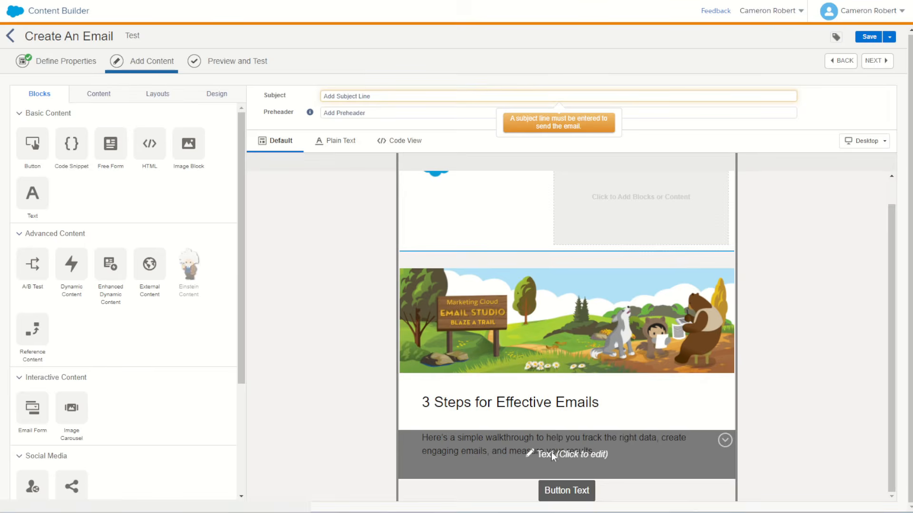
pyautogui.click(564, 496)
pyautogui.moveTo(71, 170); pyautogui.dragTo(2, 151)
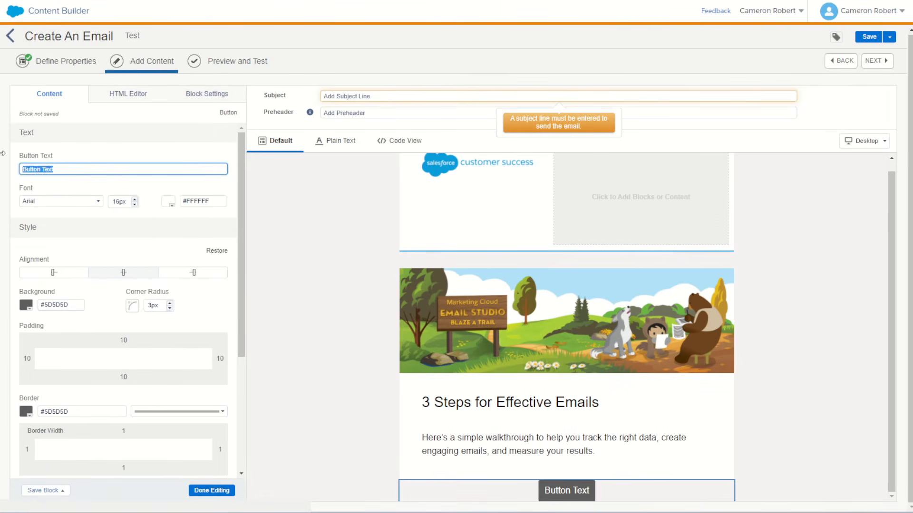
pyautogui.write('Take the Trail')
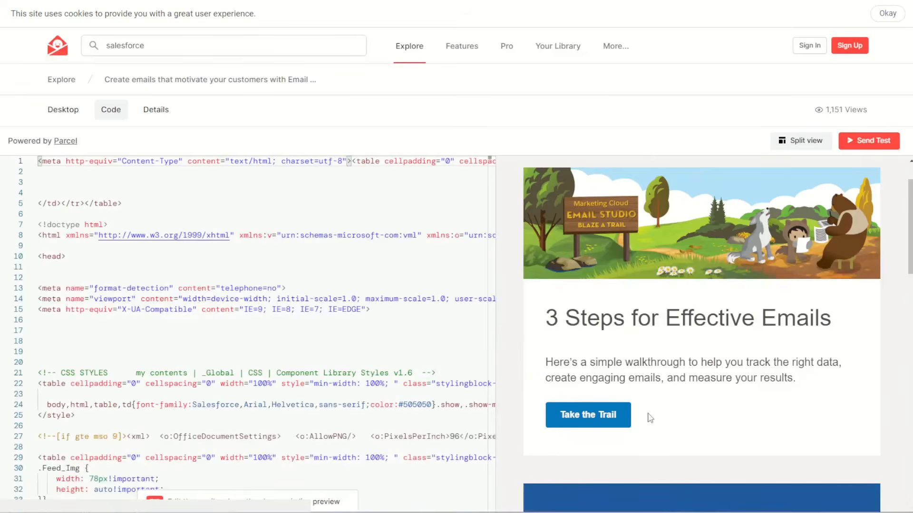
# Inspect the sample's "Take the Trail" button for its colour and set the email button's background to #0777BC.
pyautogui.rightClick(627, 424)
pyautogui.click(648, 412)
pyautogui.click(833, 377)
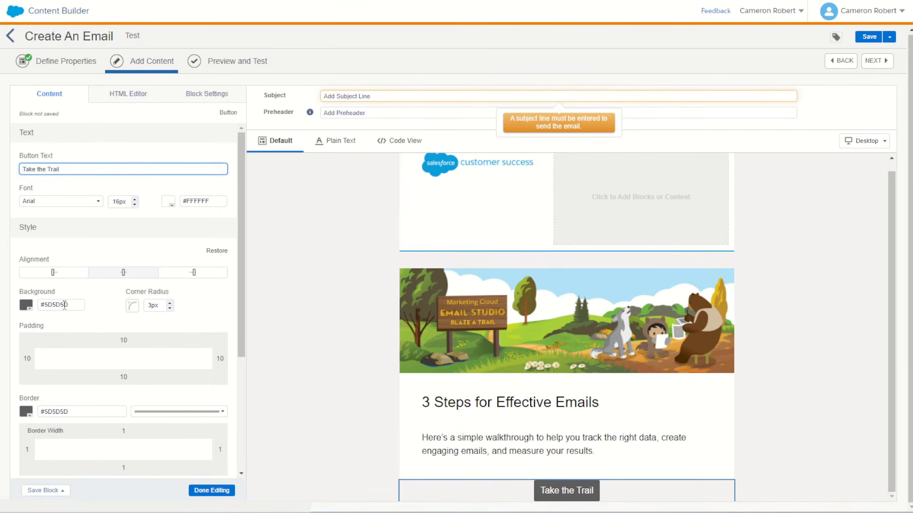
pyautogui.doubleClick(64, 305)
pyautogui.write('#0777bd')
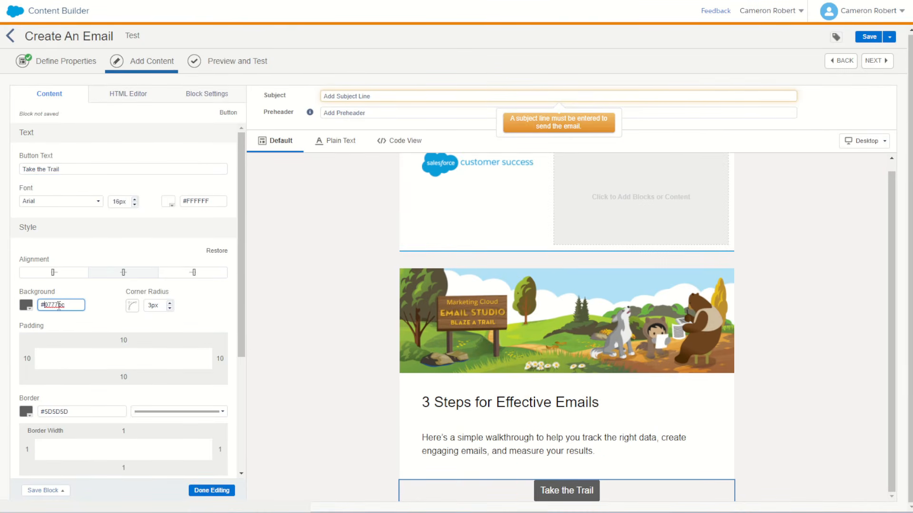
pyautogui.click(101, 310)
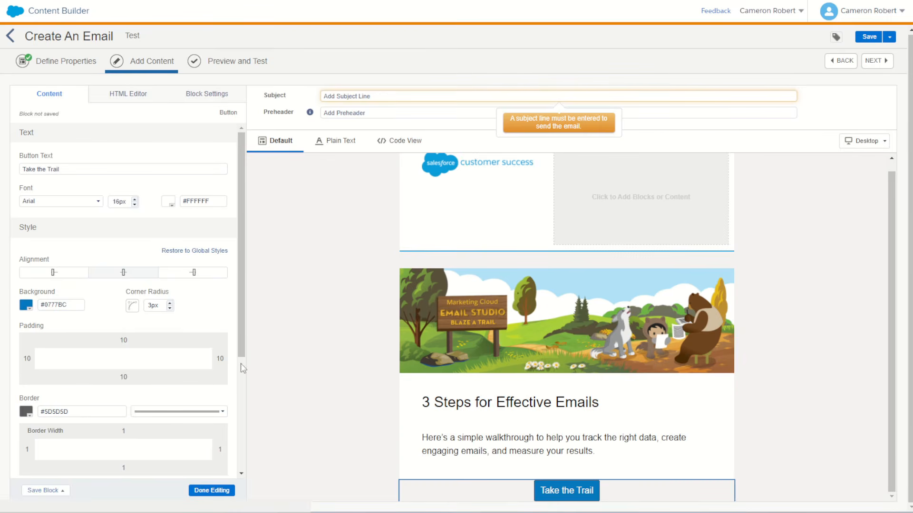
# Give the "Take the Trail" button block a #FFFFFF background and align the button to the left.
pyautogui.click(194, 94)
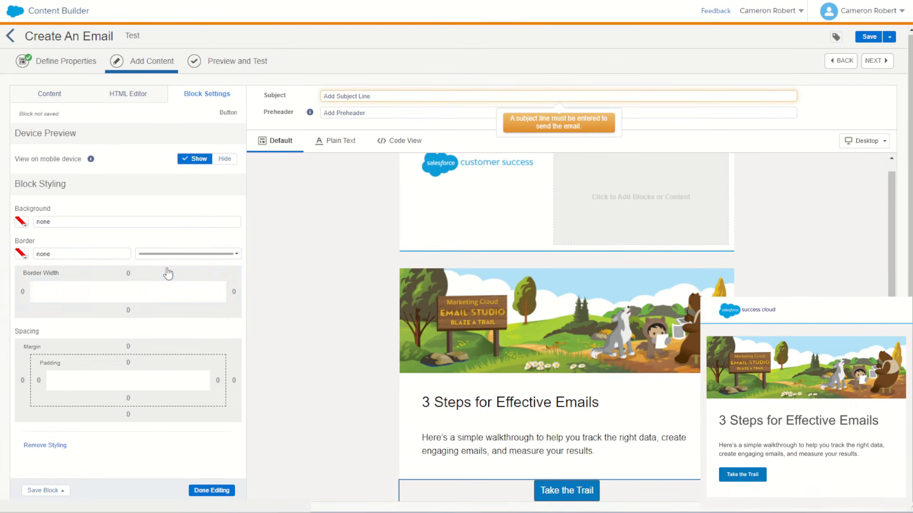
pyautogui.click(23, 222)
pyautogui.click(53, 218)
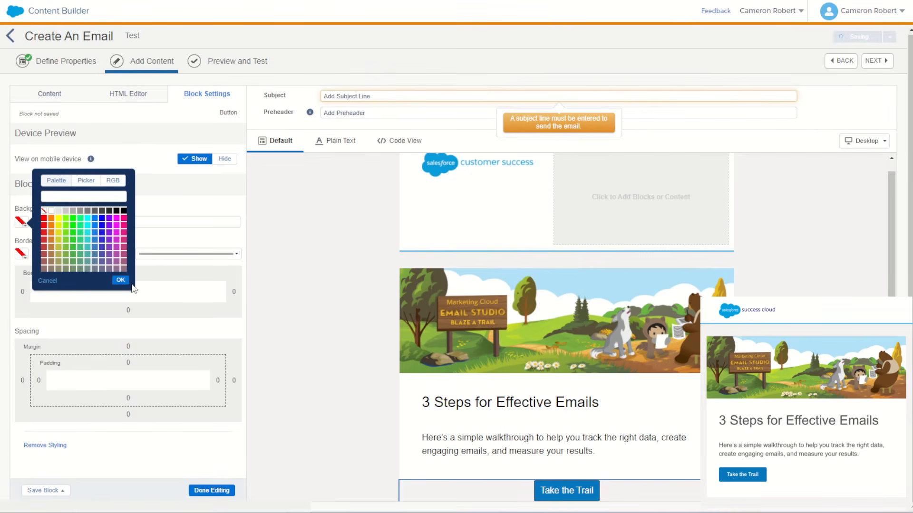
pyautogui.click(122, 284)
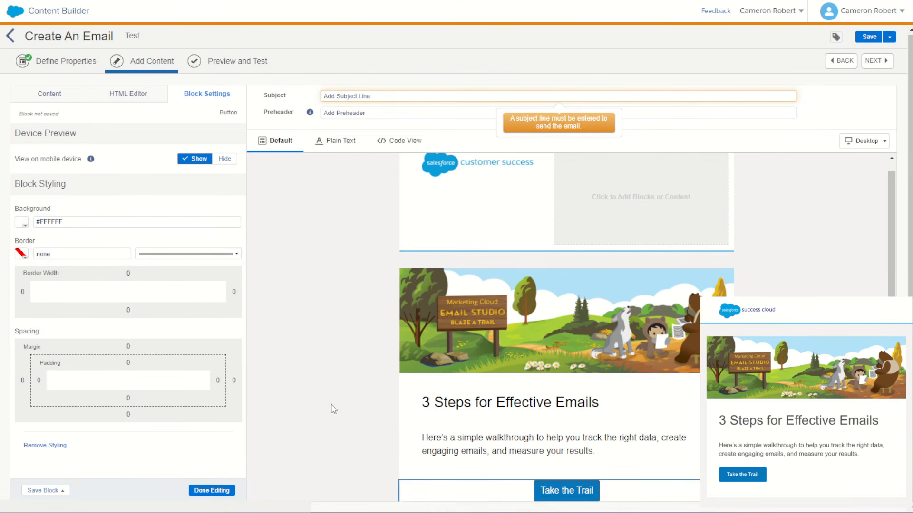
pyautogui.click(65, 96)
pyautogui.click(59, 275)
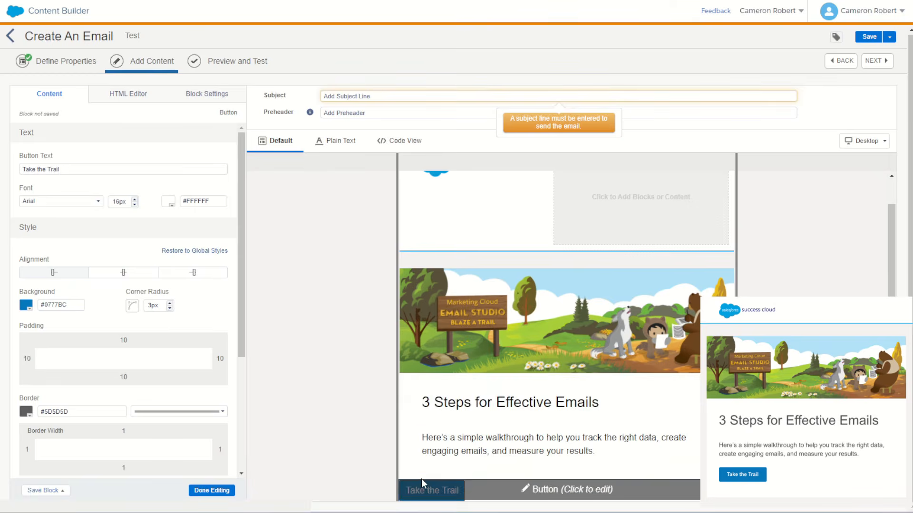
# Set the padding of the "Take the Trail" button block to 40px on all sides.
pyautogui.click(195, 98)
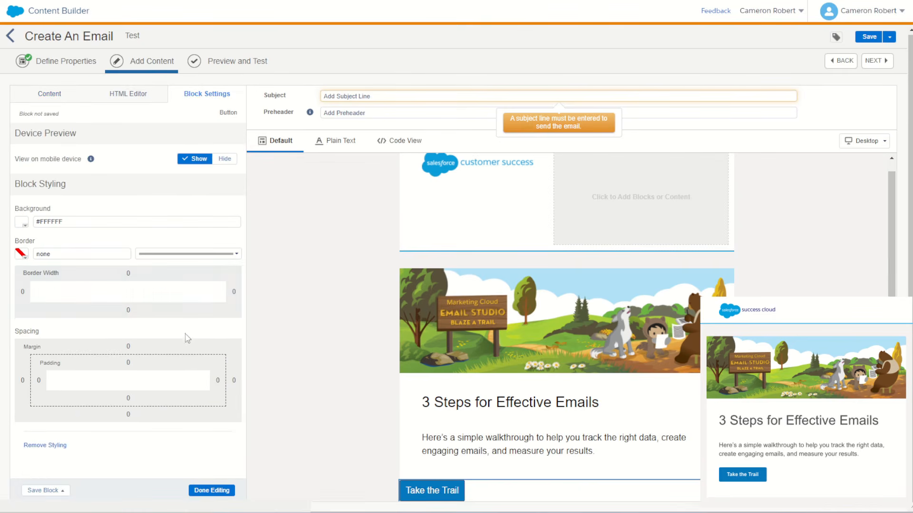
pyautogui.click(122, 363)
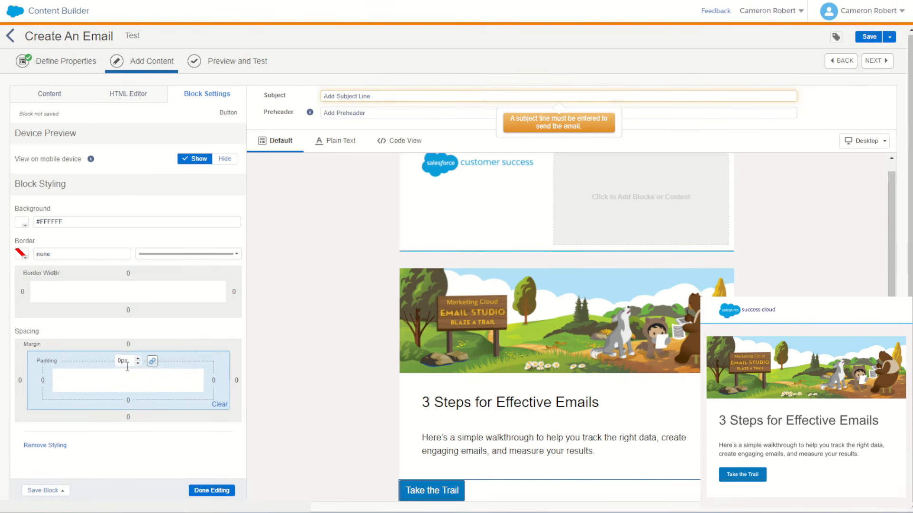
pyautogui.click(119, 360)
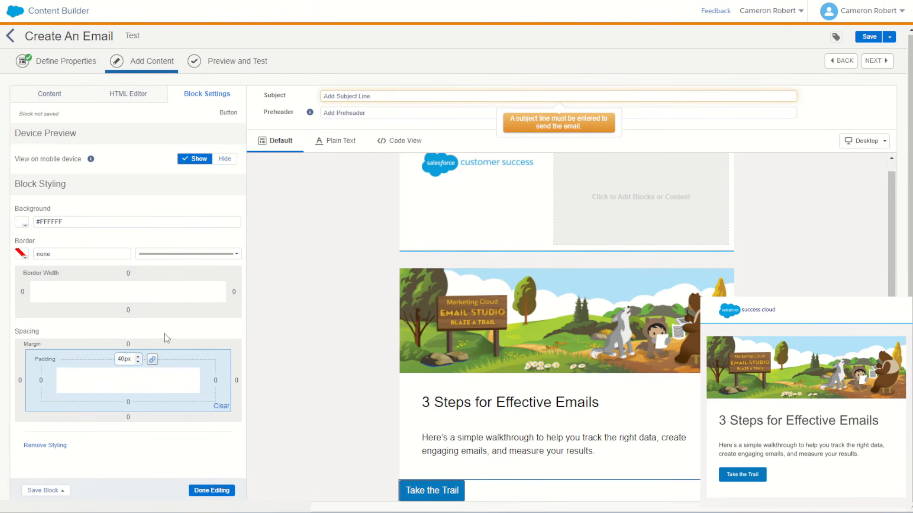
pyautogui.click(190, 459)
pyautogui.scroll(-1, 350, 450)
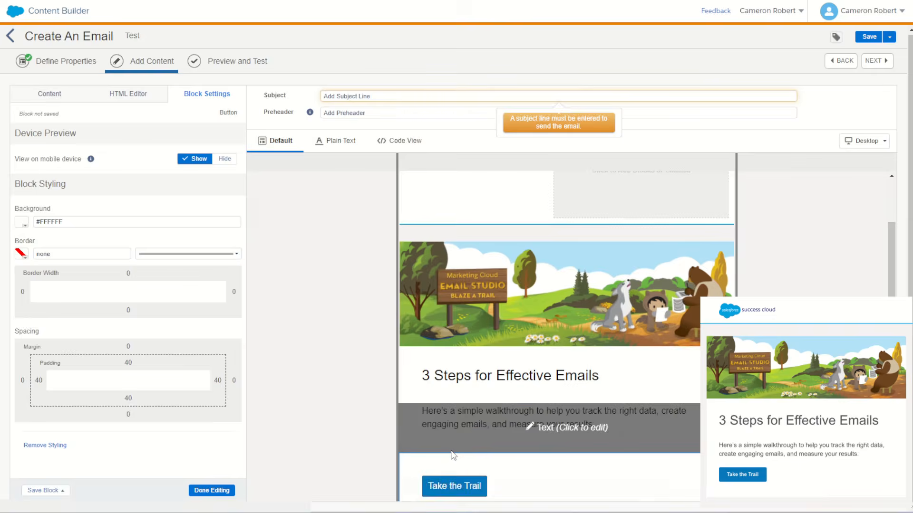
# Unlink the padding sides of the "Take the Trail" button block and reduce the top padding to 0.
pyautogui.click(126, 366)
pyautogui.click(152, 360)
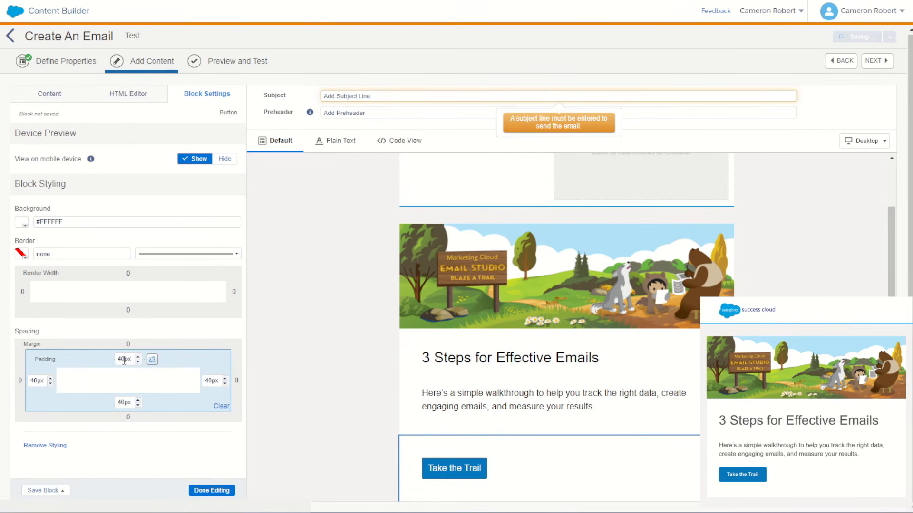
pyautogui.click(120, 359)
pyautogui.press('BackSpace')
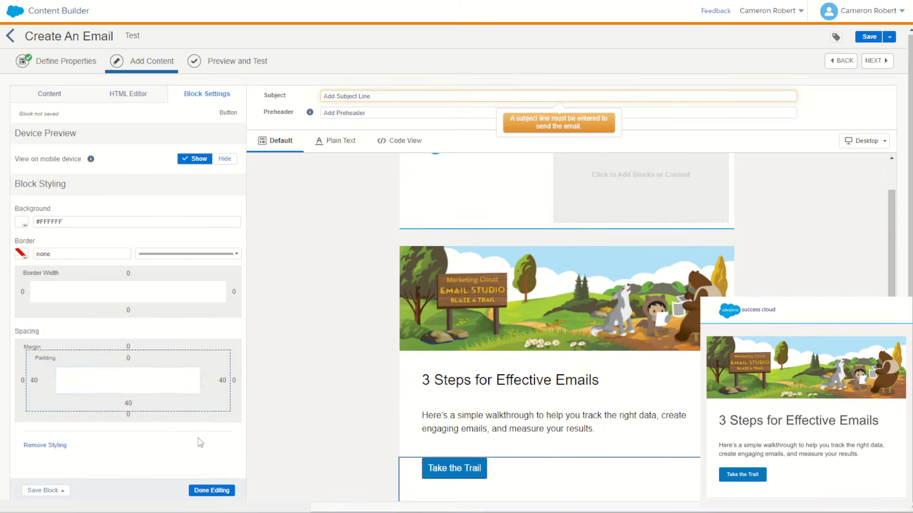
pyautogui.click(198, 439)
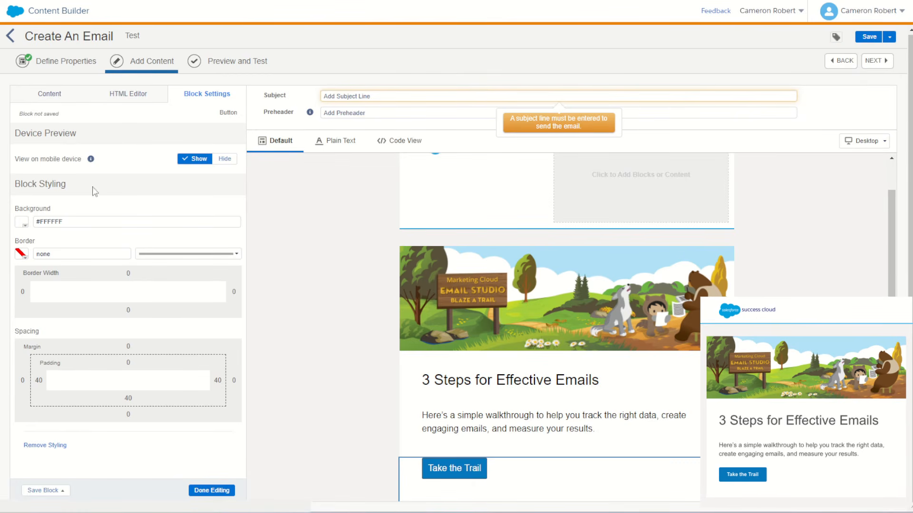
# Set the inner padding of the "Take the Trail" button to 12px on all sides.
pyautogui.click(58, 95)
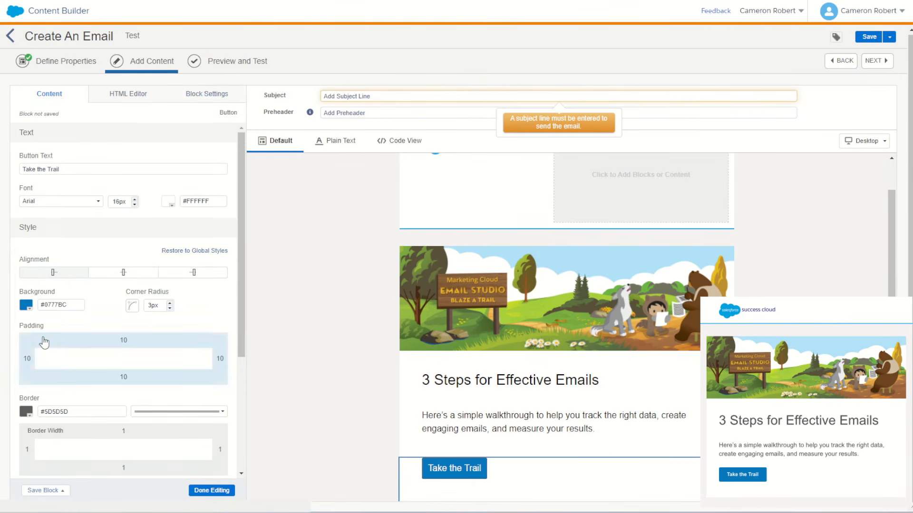
pyautogui.click(122, 342)
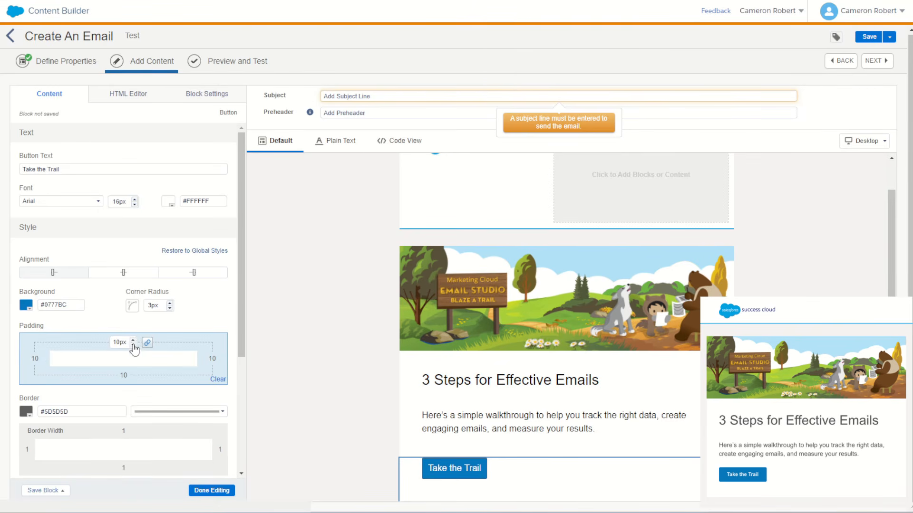
pyautogui.click(134, 340)
pyautogui.click(134, 340)
pyautogui.click(134, 340)
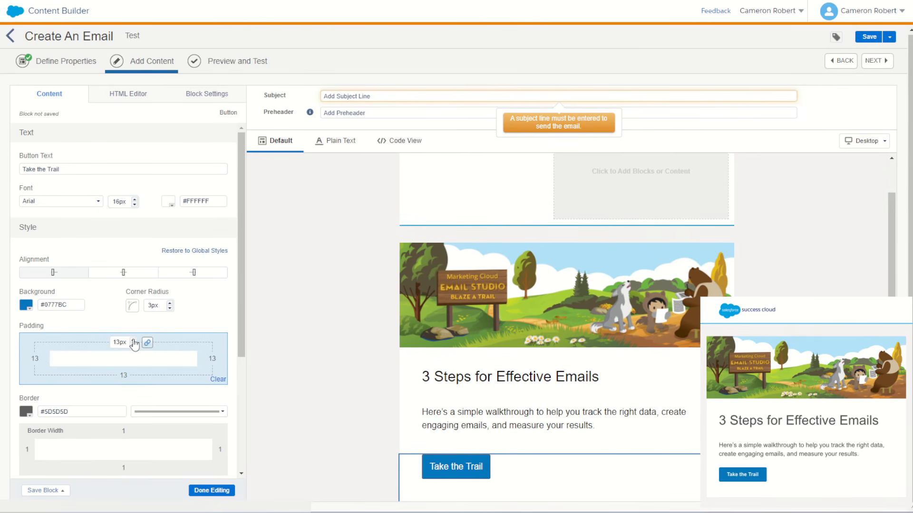
pyautogui.click(133, 346)
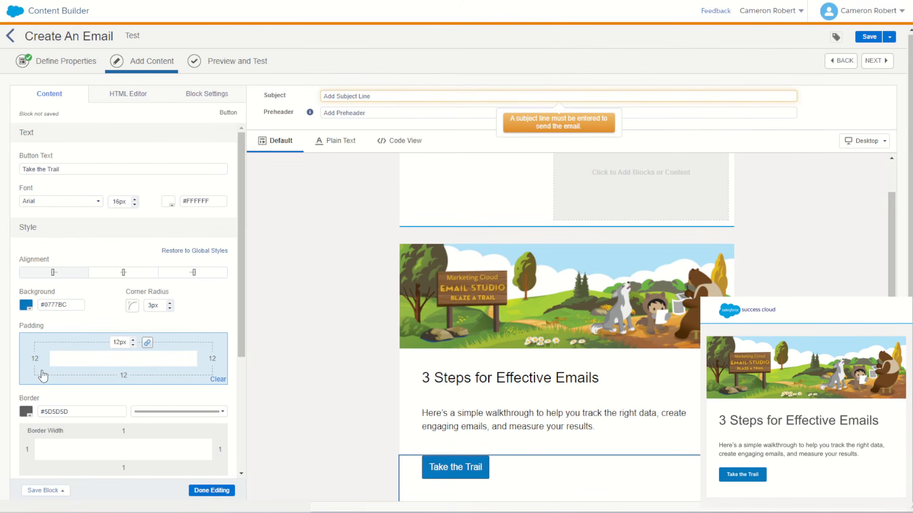
# Unlink the button's inner padding sides, set the left and right padding to 30px, and finish editing the block.
pyautogui.click(148, 342)
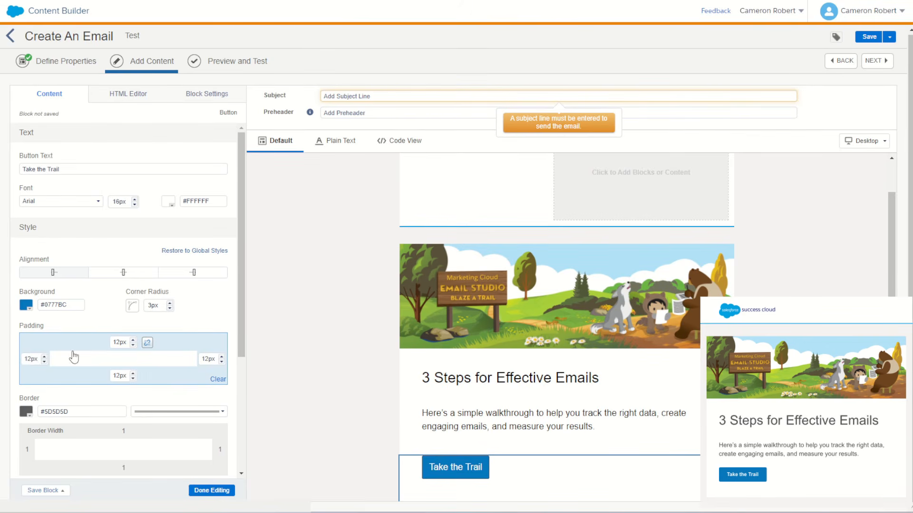
pyautogui.moveTo(32, 360); pyautogui.dragTo(23, 361)
pyautogui.write('30')
pyautogui.moveTo(209, 360); pyautogui.dragTo(200, 359)
pyautogui.write('30')
pyautogui.click(210, 318)
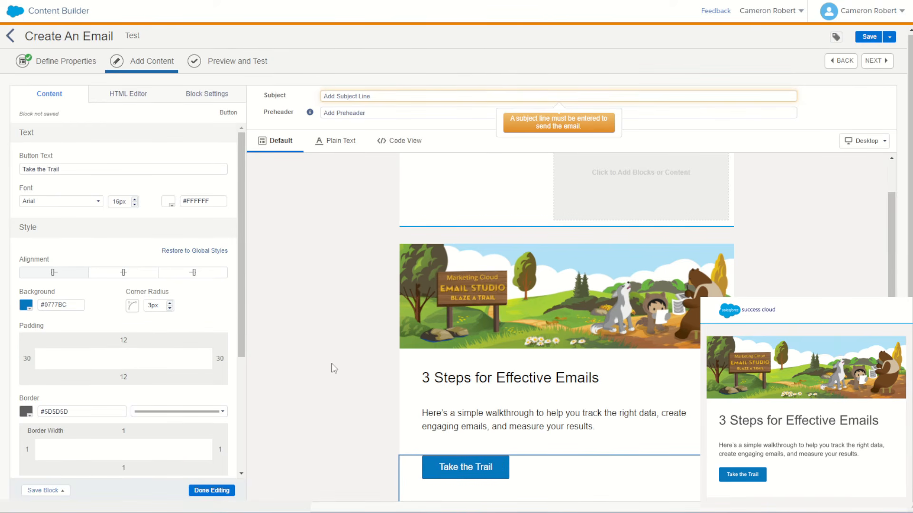
pyautogui.scroll(2, 356, 381)
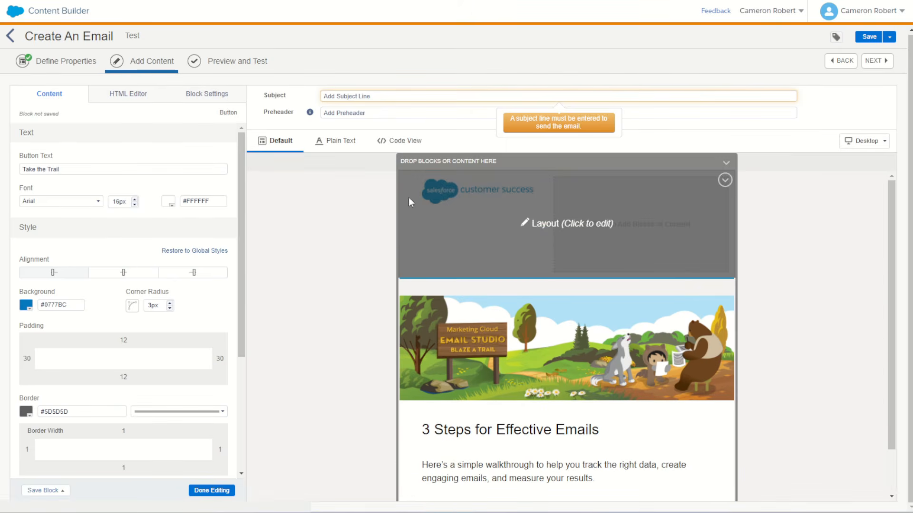
pyautogui.scroll(-2, 547, 206)
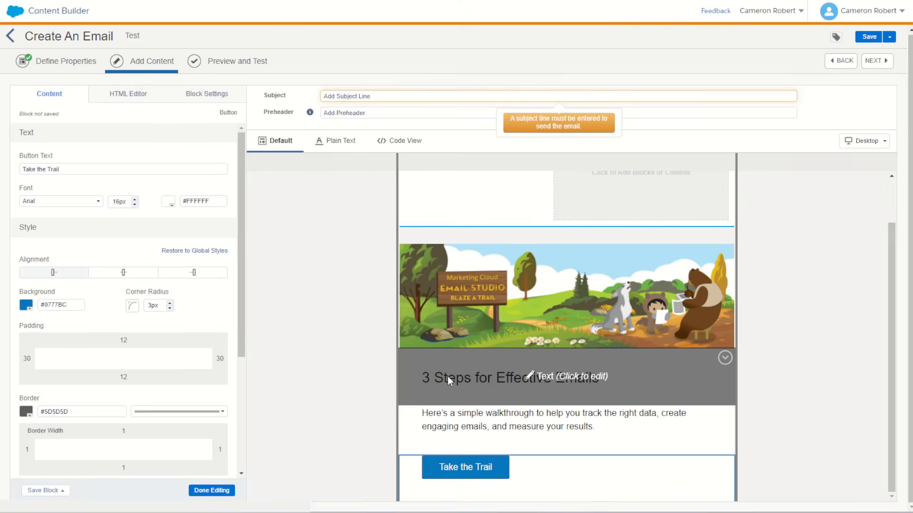
pyautogui.click(347, 415)
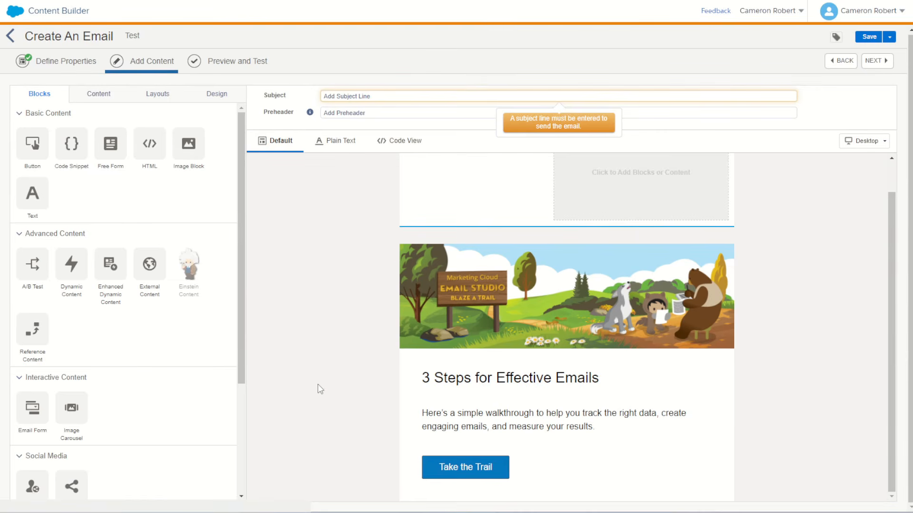
pyautogui.scroll(2, 320, 373)
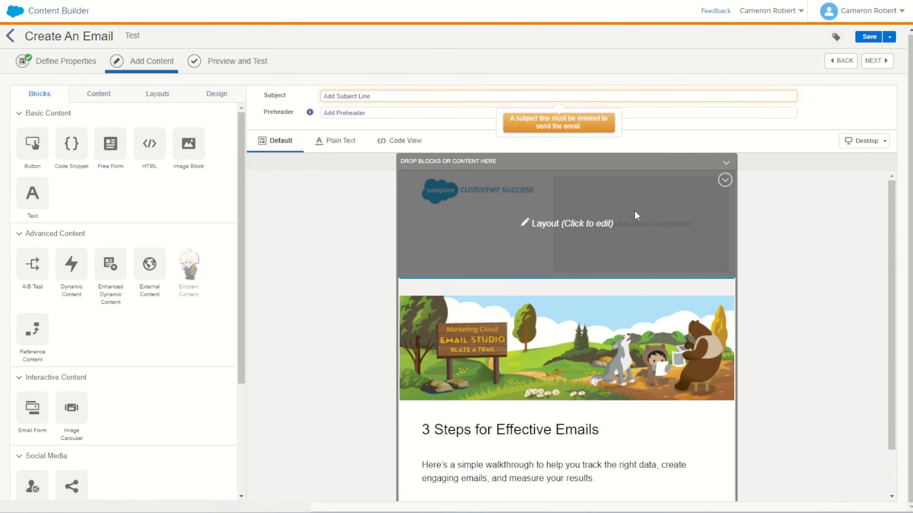
pyautogui.scroll(-1, 330, 261)
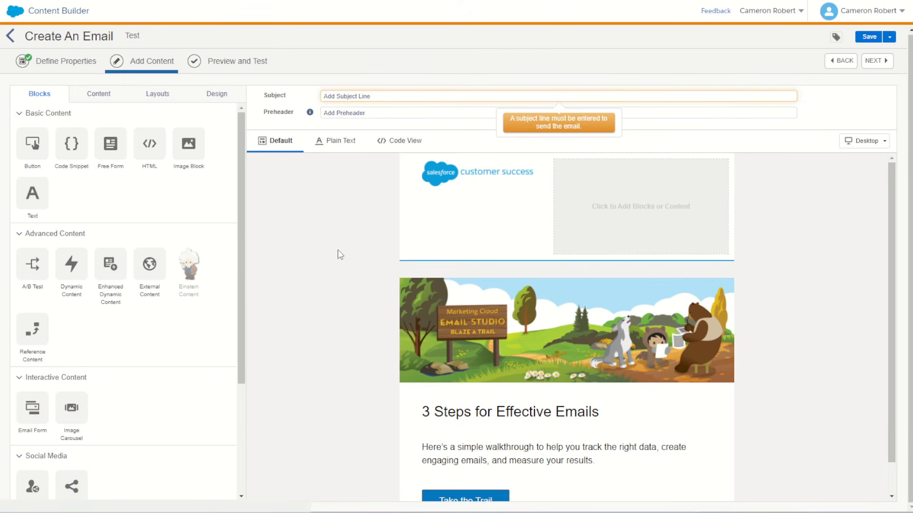
pyautogui.scroll(1, 338, 255)
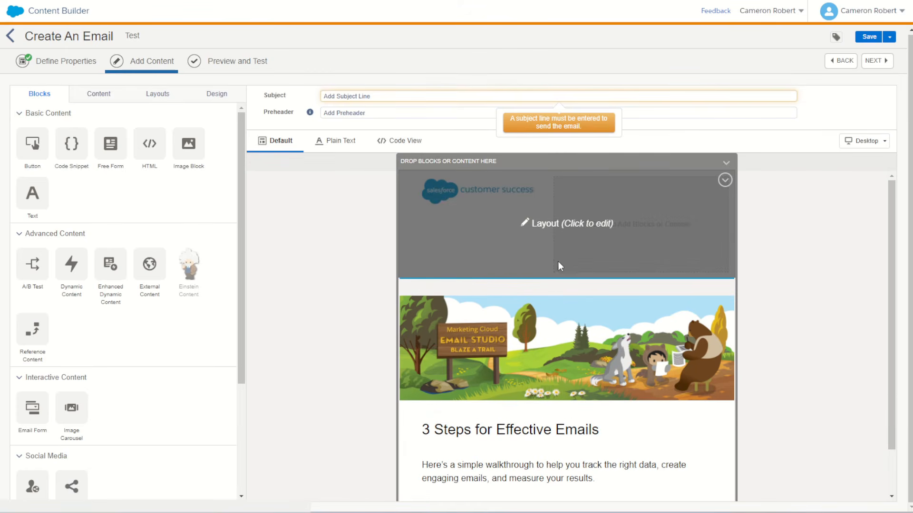
pyautogui.scroll(-1, 351, 263)
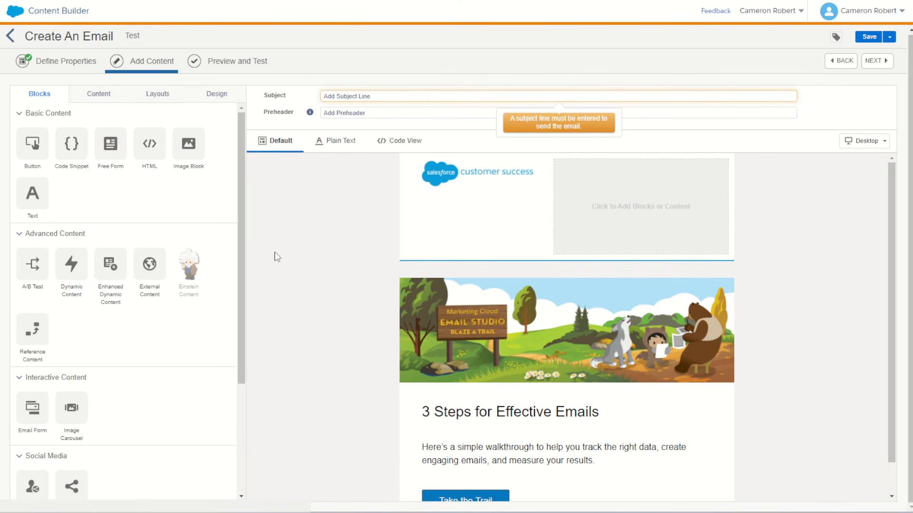
# Enter "subject line" as the email's subject and continue to the Preview and Test stage.
pyautogui.click(415, 95)
pyautogui.write('subje')
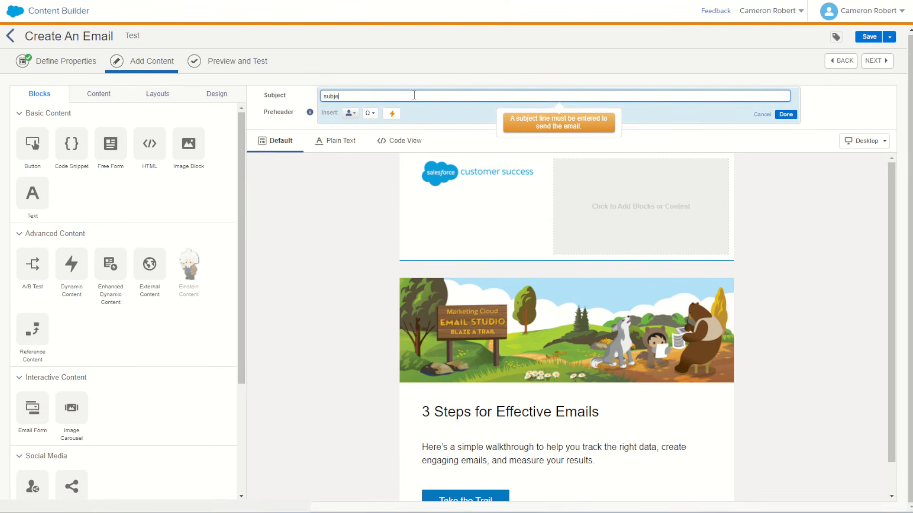
pyautogui.write('ct line')
pyautogui.click(790, 115)
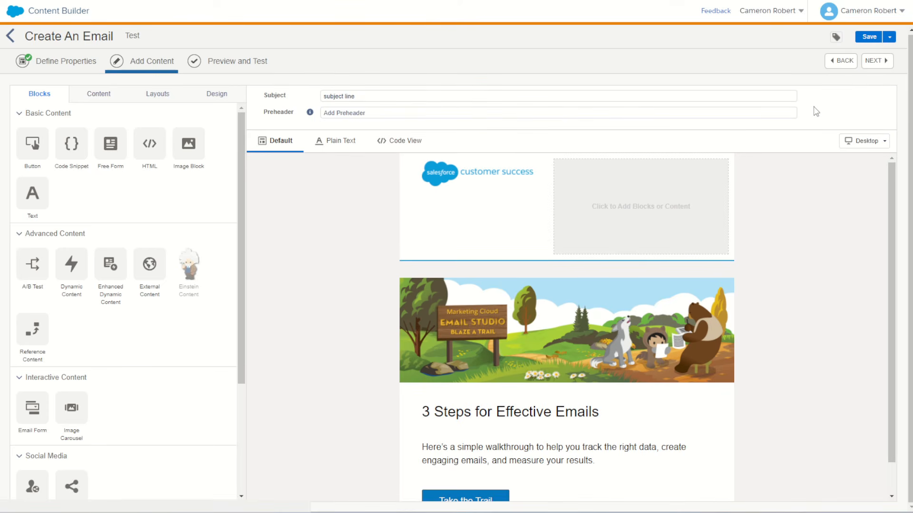
pyautogui.click(879, 61)
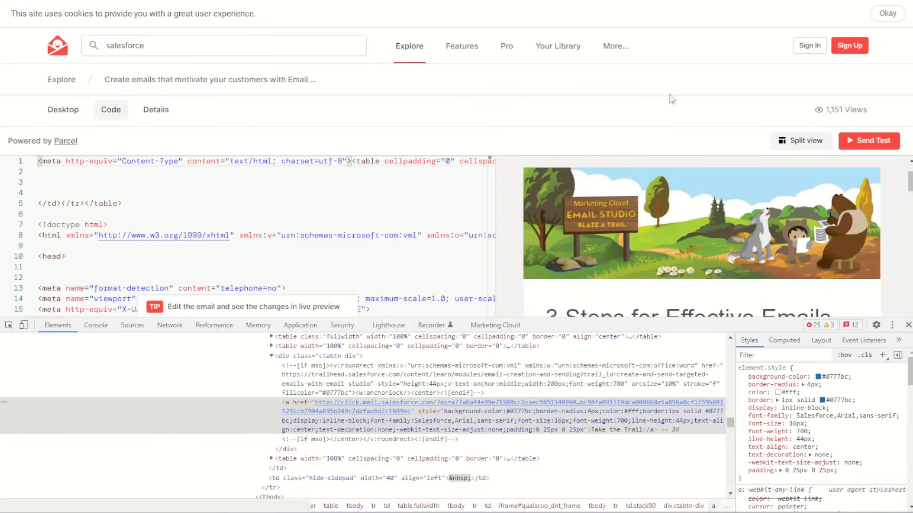
# On the sample email's web page, close the developer tools and look through the remaining sections of the sample.
pyautogui.click(908, 325)
pyautogui.scroll(-3, 762, 303)
pyautogui.scroll(-10, 762, 304)
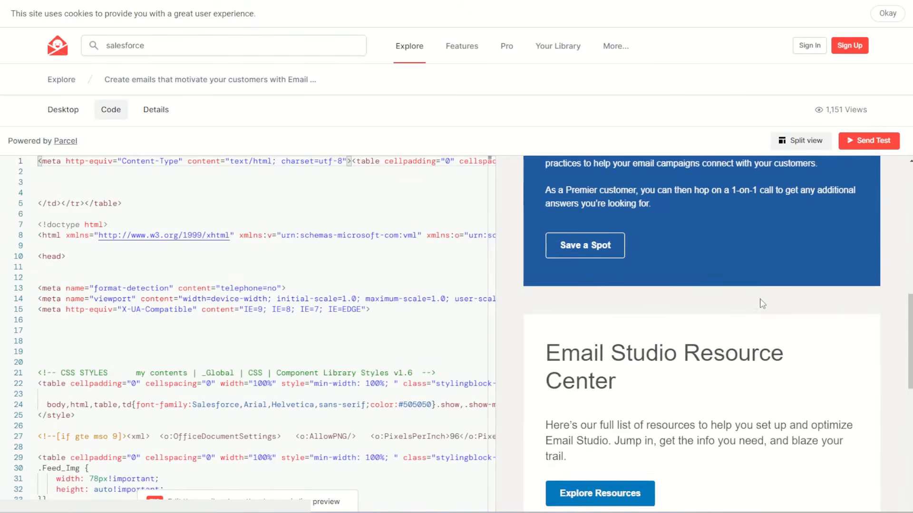
# Go back from the sample email to the start of the "salesforce" email gallery.
pyautogui.scroll(6, 763, 308)
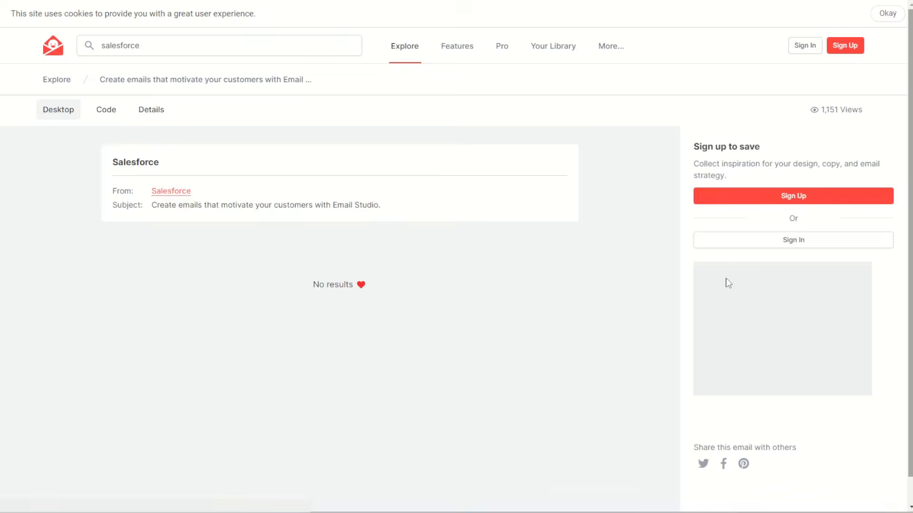
pyautogui.hotkey('alt', 'Left')
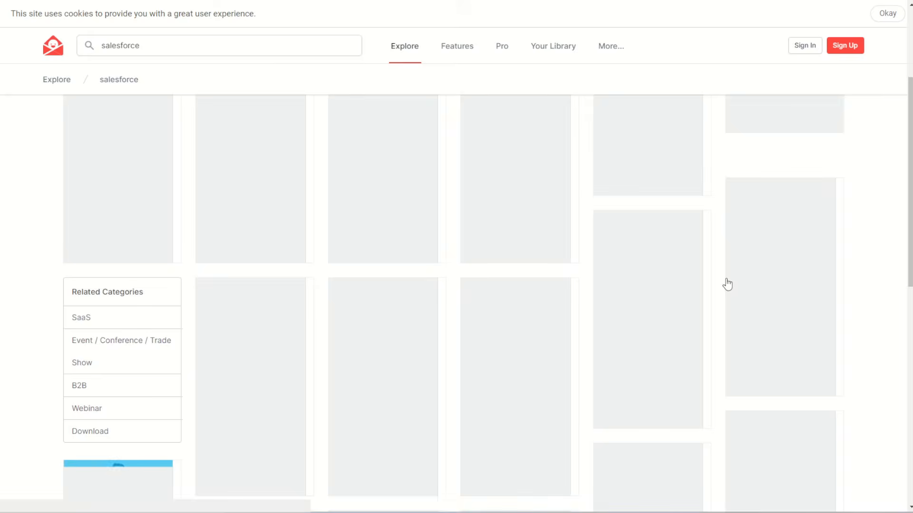
pyautogui.scroll(4, 727, 284)
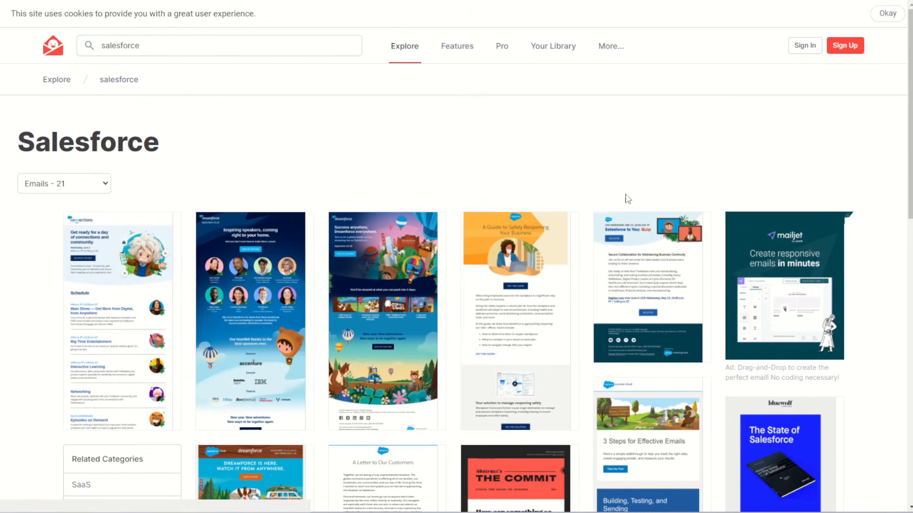